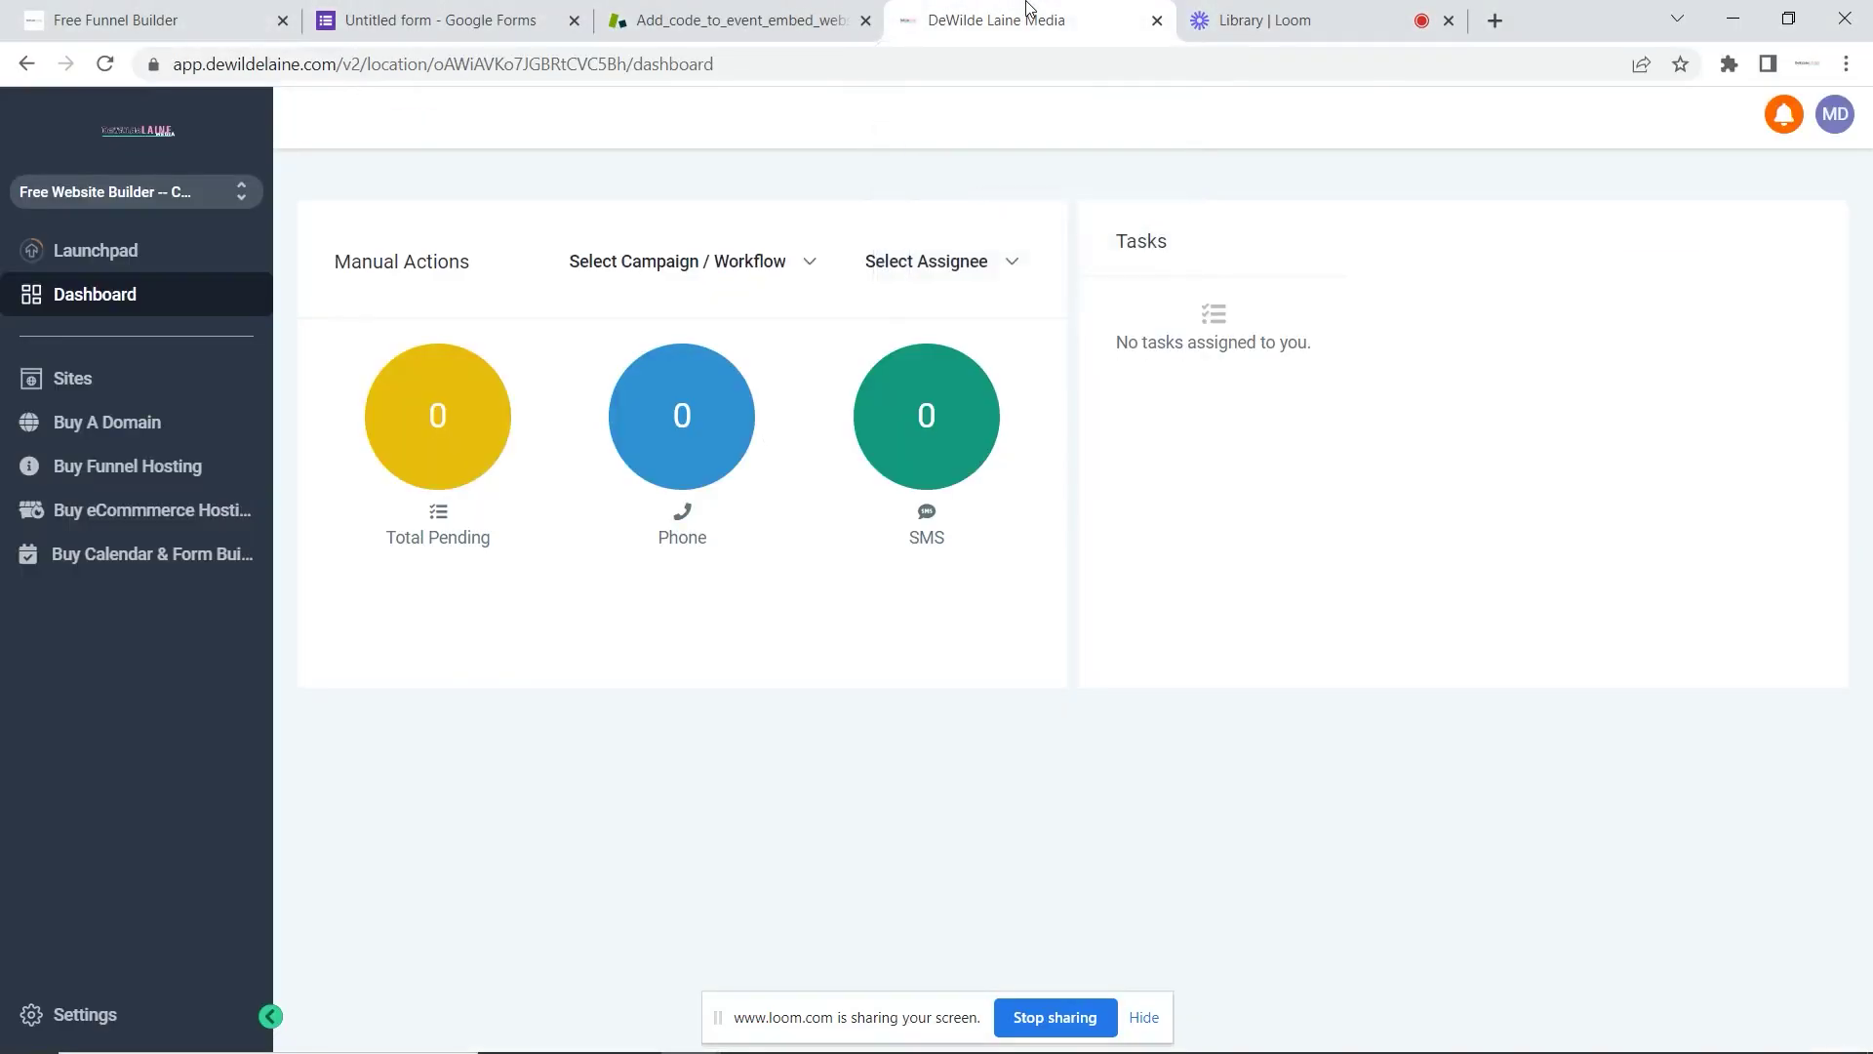
# Step: Open Sites, check the Websites tab, then return to the list of 31 funnels
pyautogui.click(93, 392)
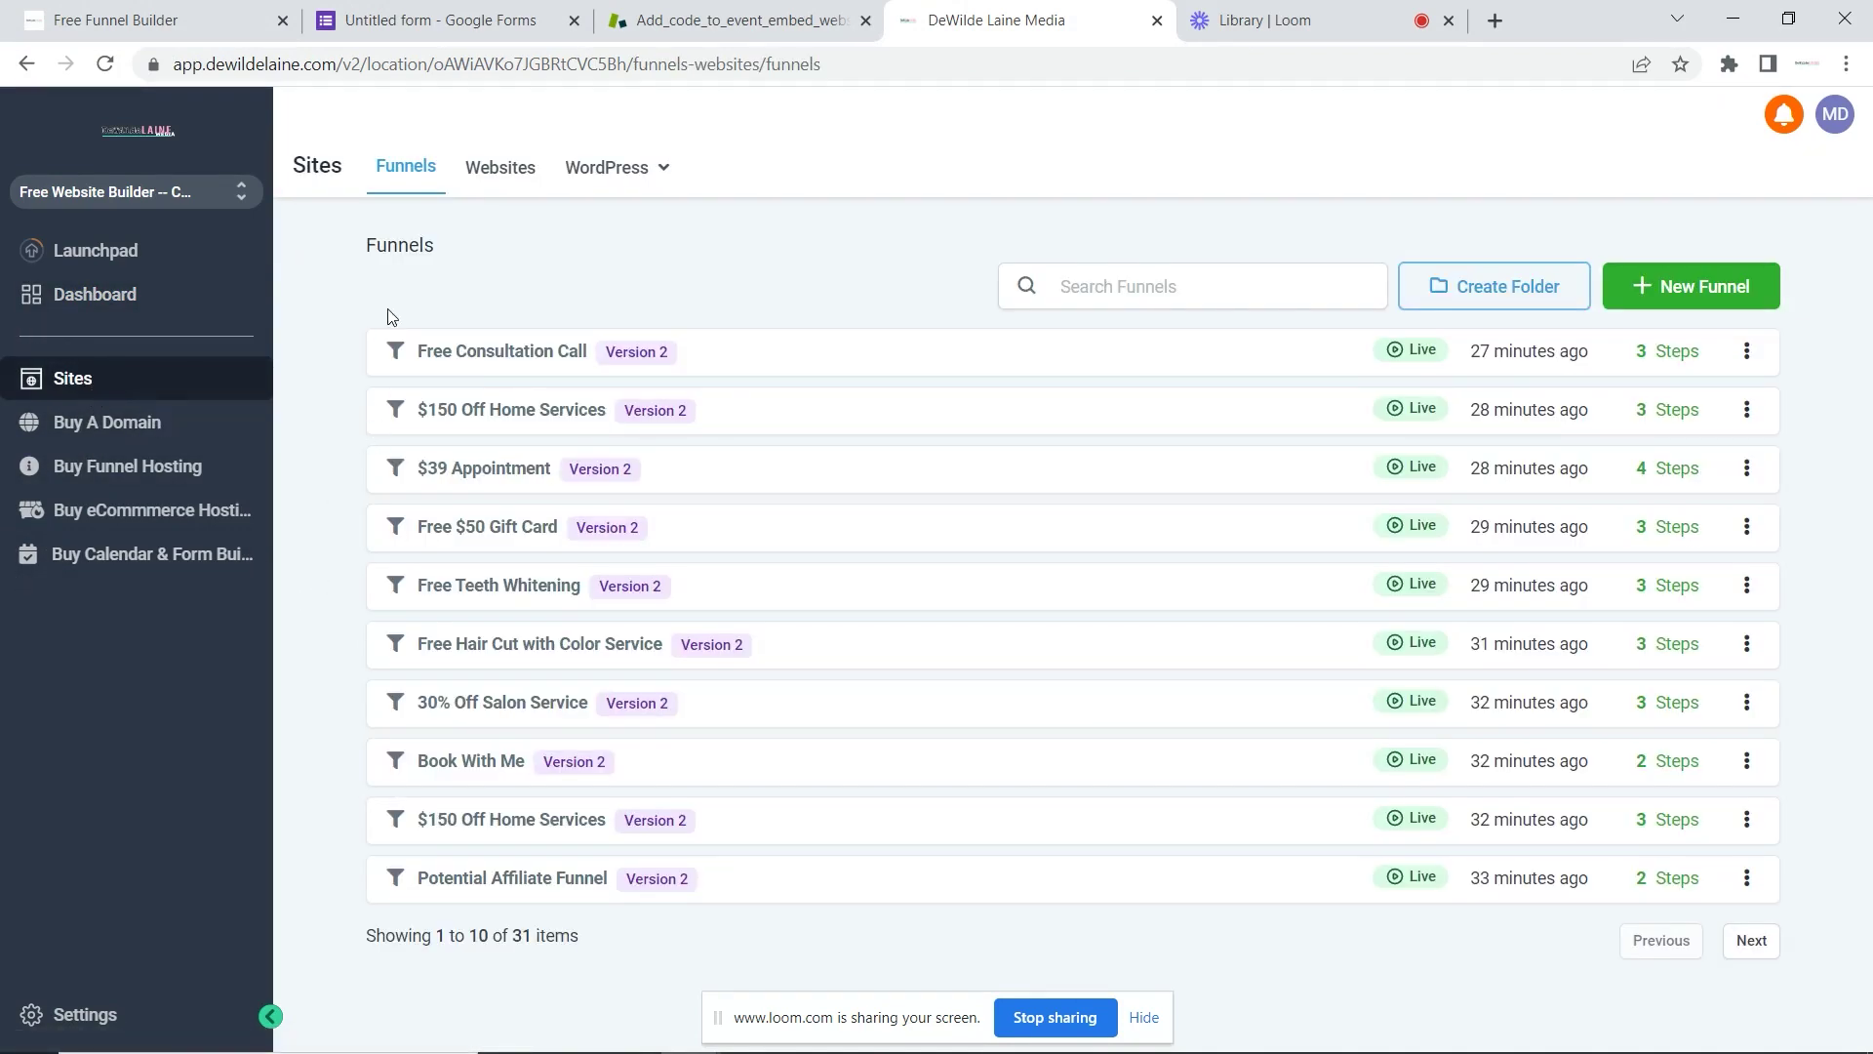
pyautogui.click(497, 174)
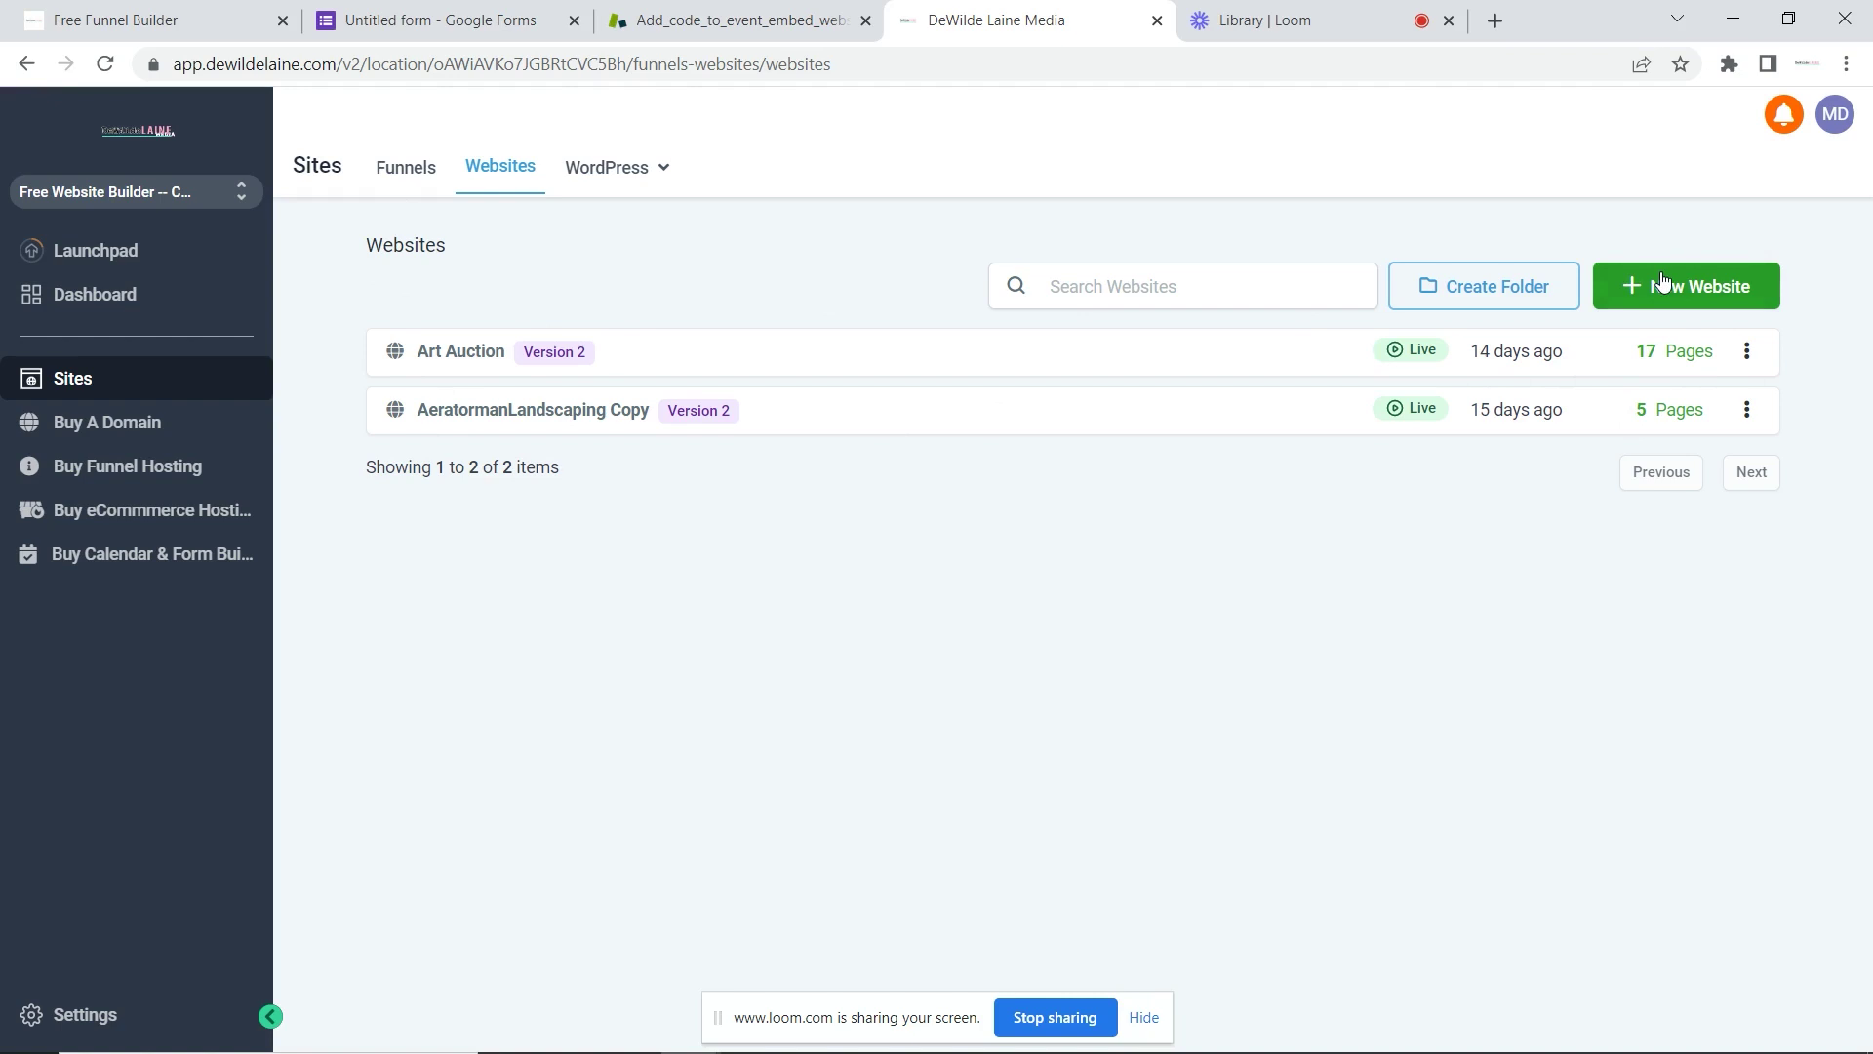
pyautogui.click(437, 195)
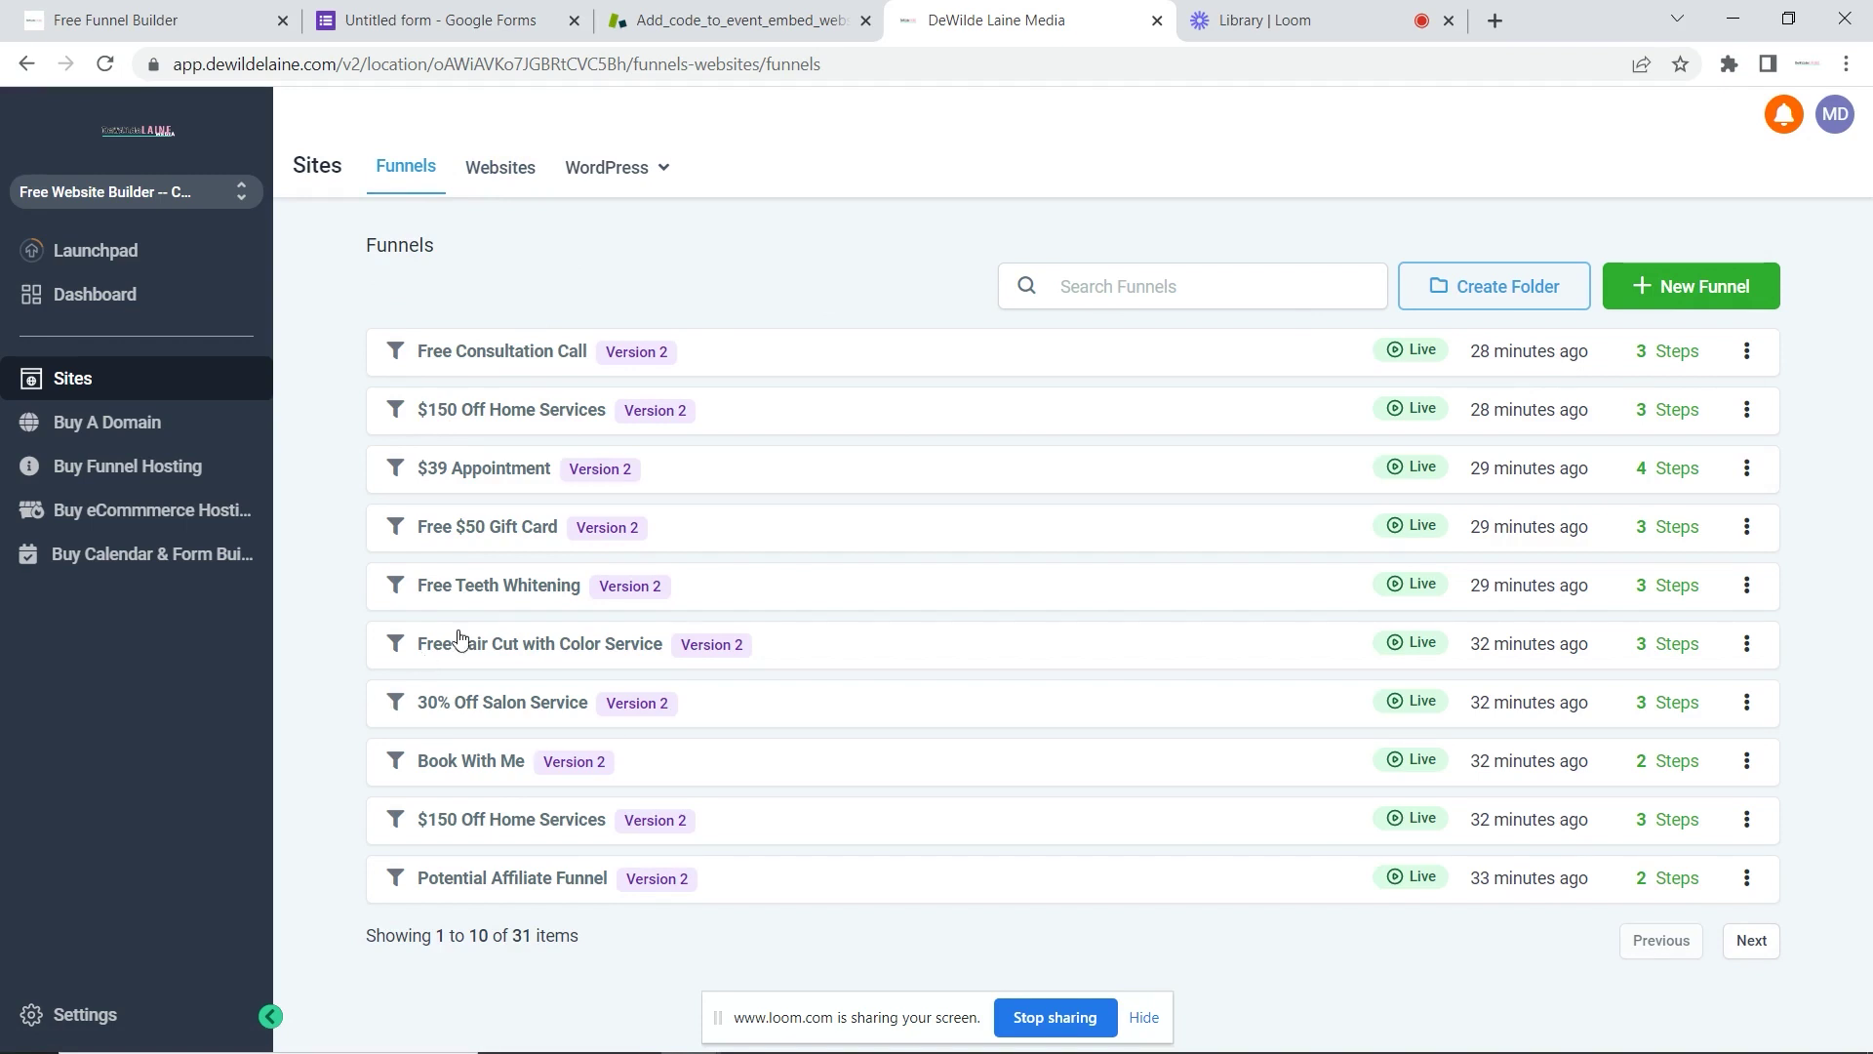
# Step: Edit the Free Teeth Whitening funnel's Claim Page step in the same tab
pyautogui.click(484, 590)
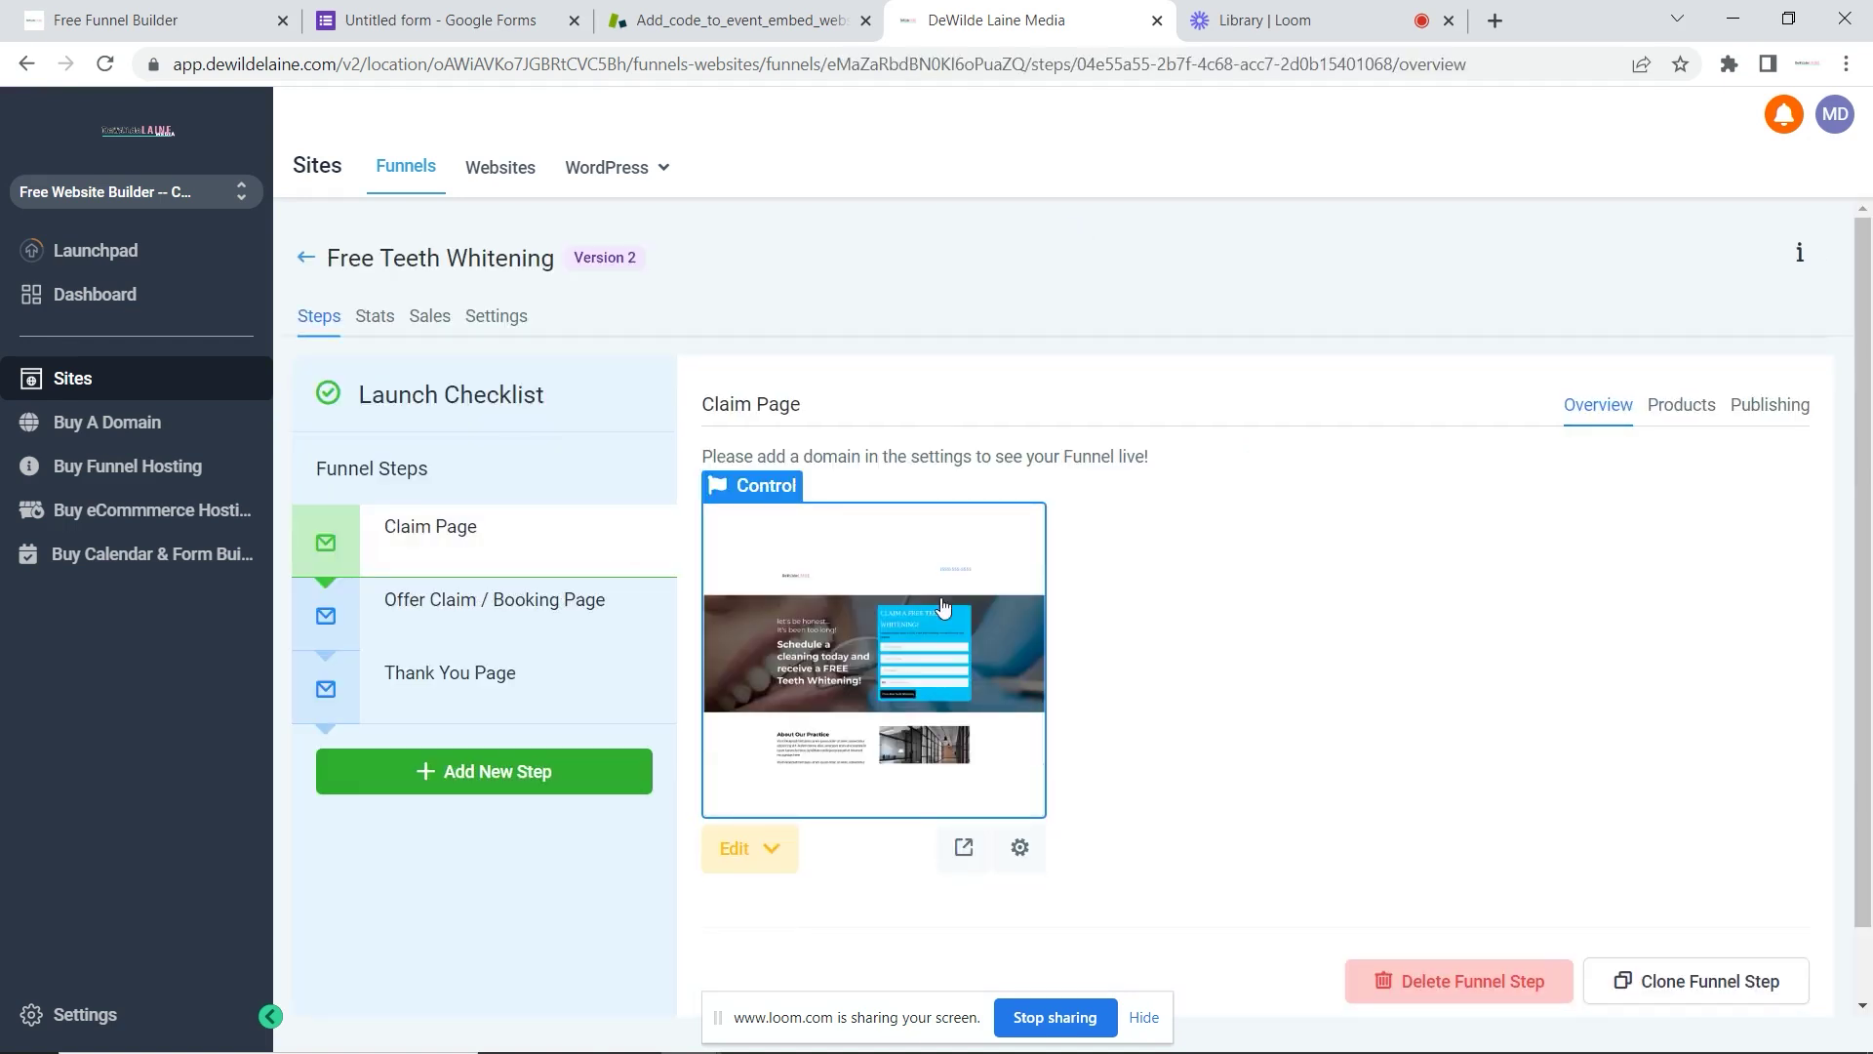
pyautogui.click(747, 862)
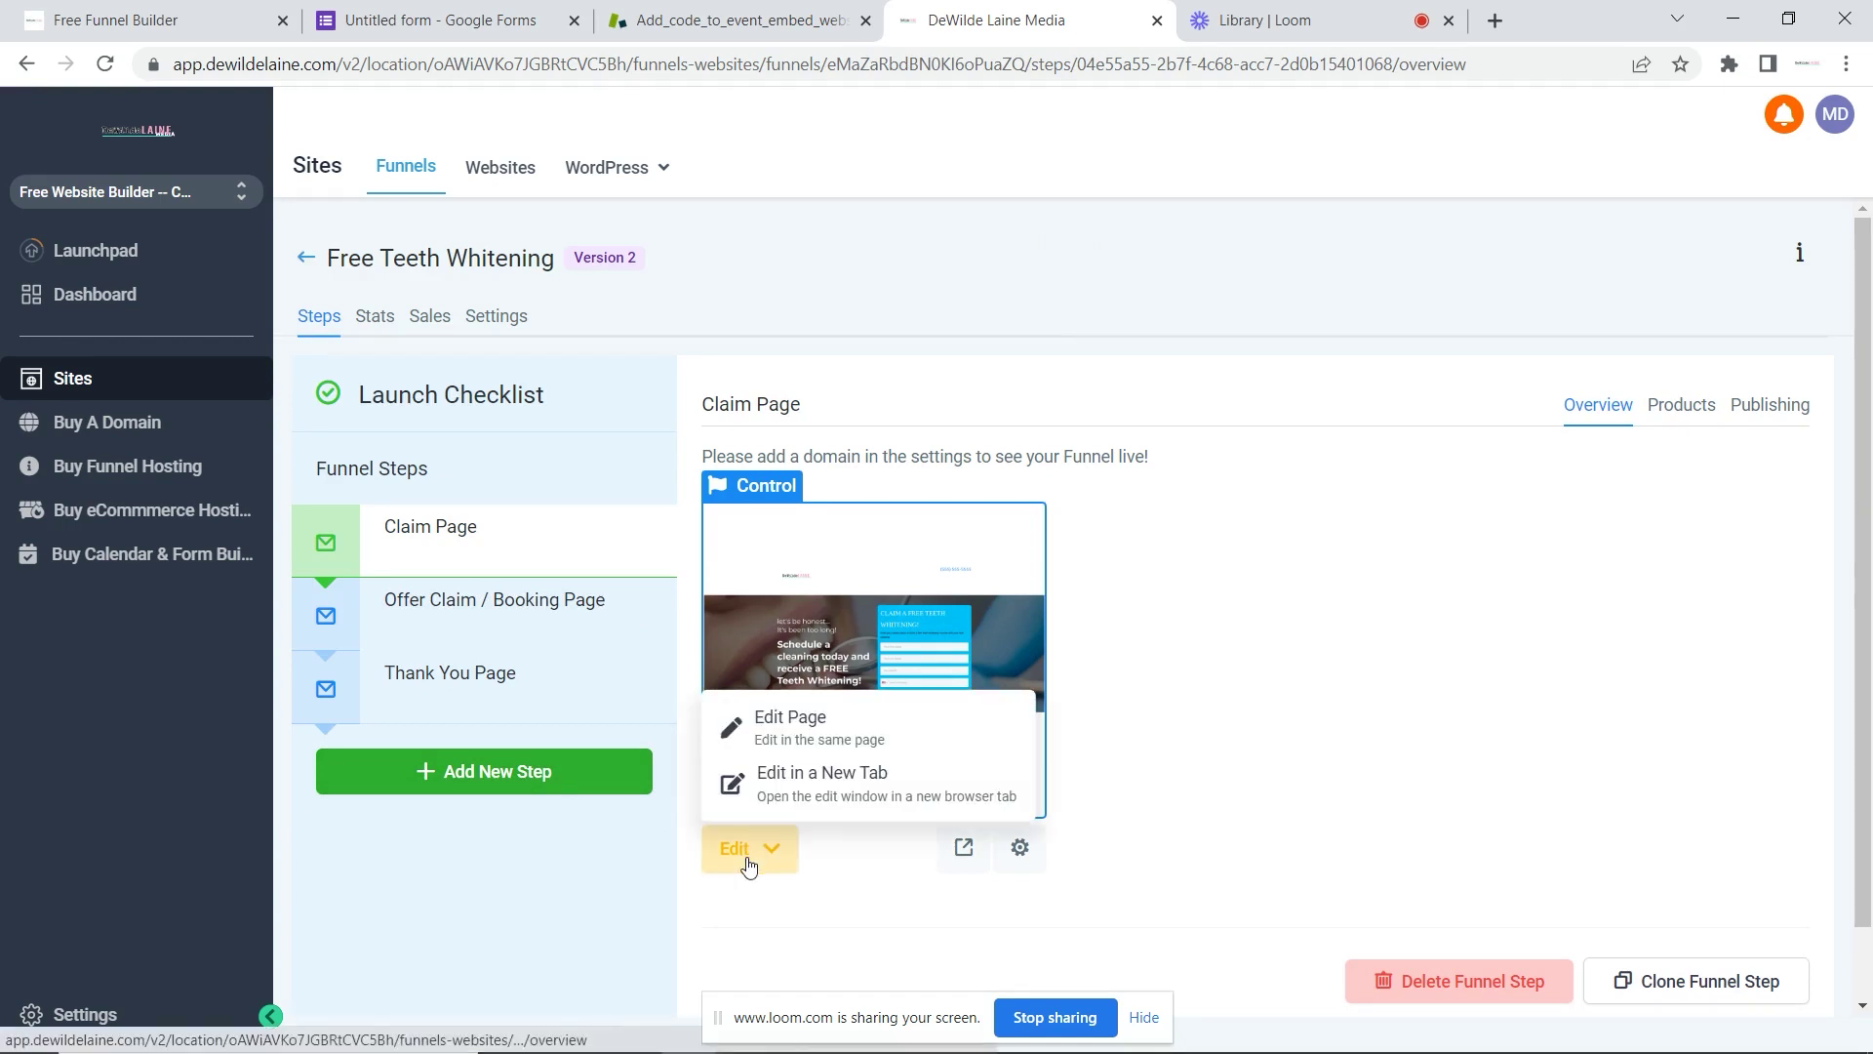
pyautogui.click(783, 741)
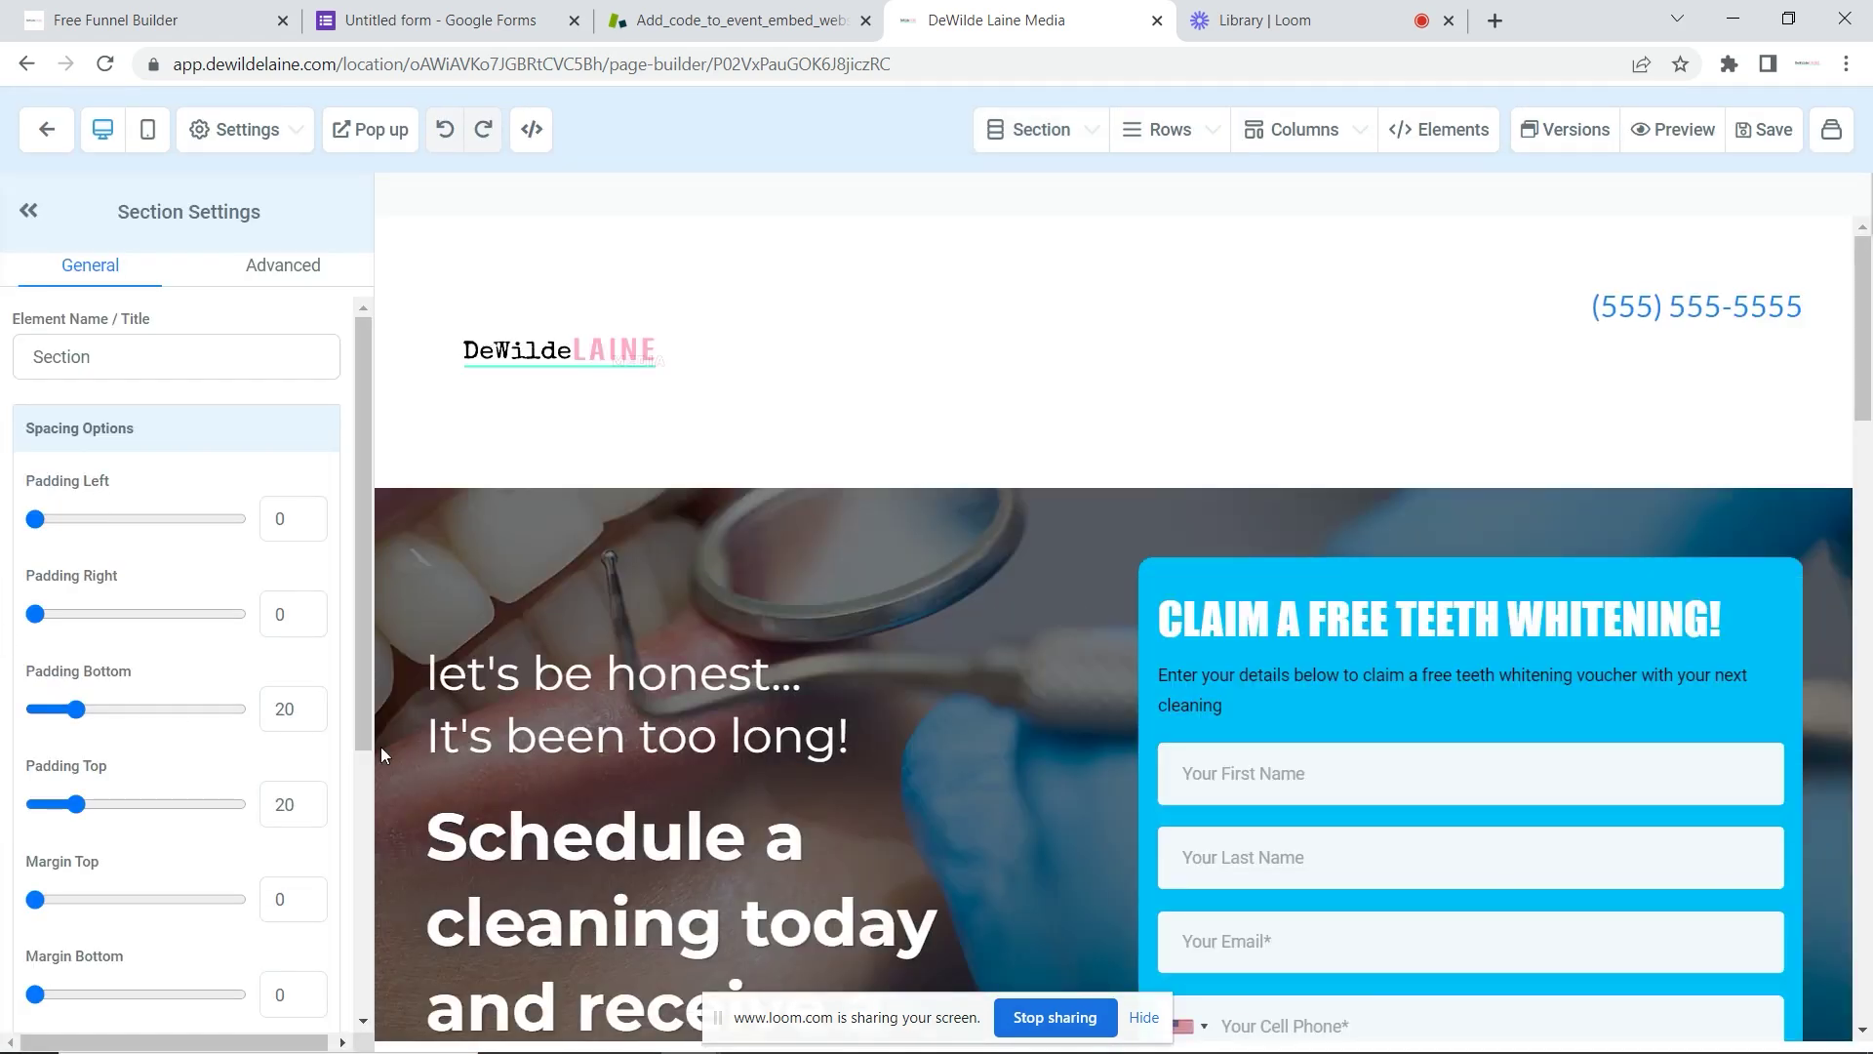
# Step: Replace the header logo with Nonis Logo.png uploaded from the Nonis folder
pyautogui.click(546, 371)
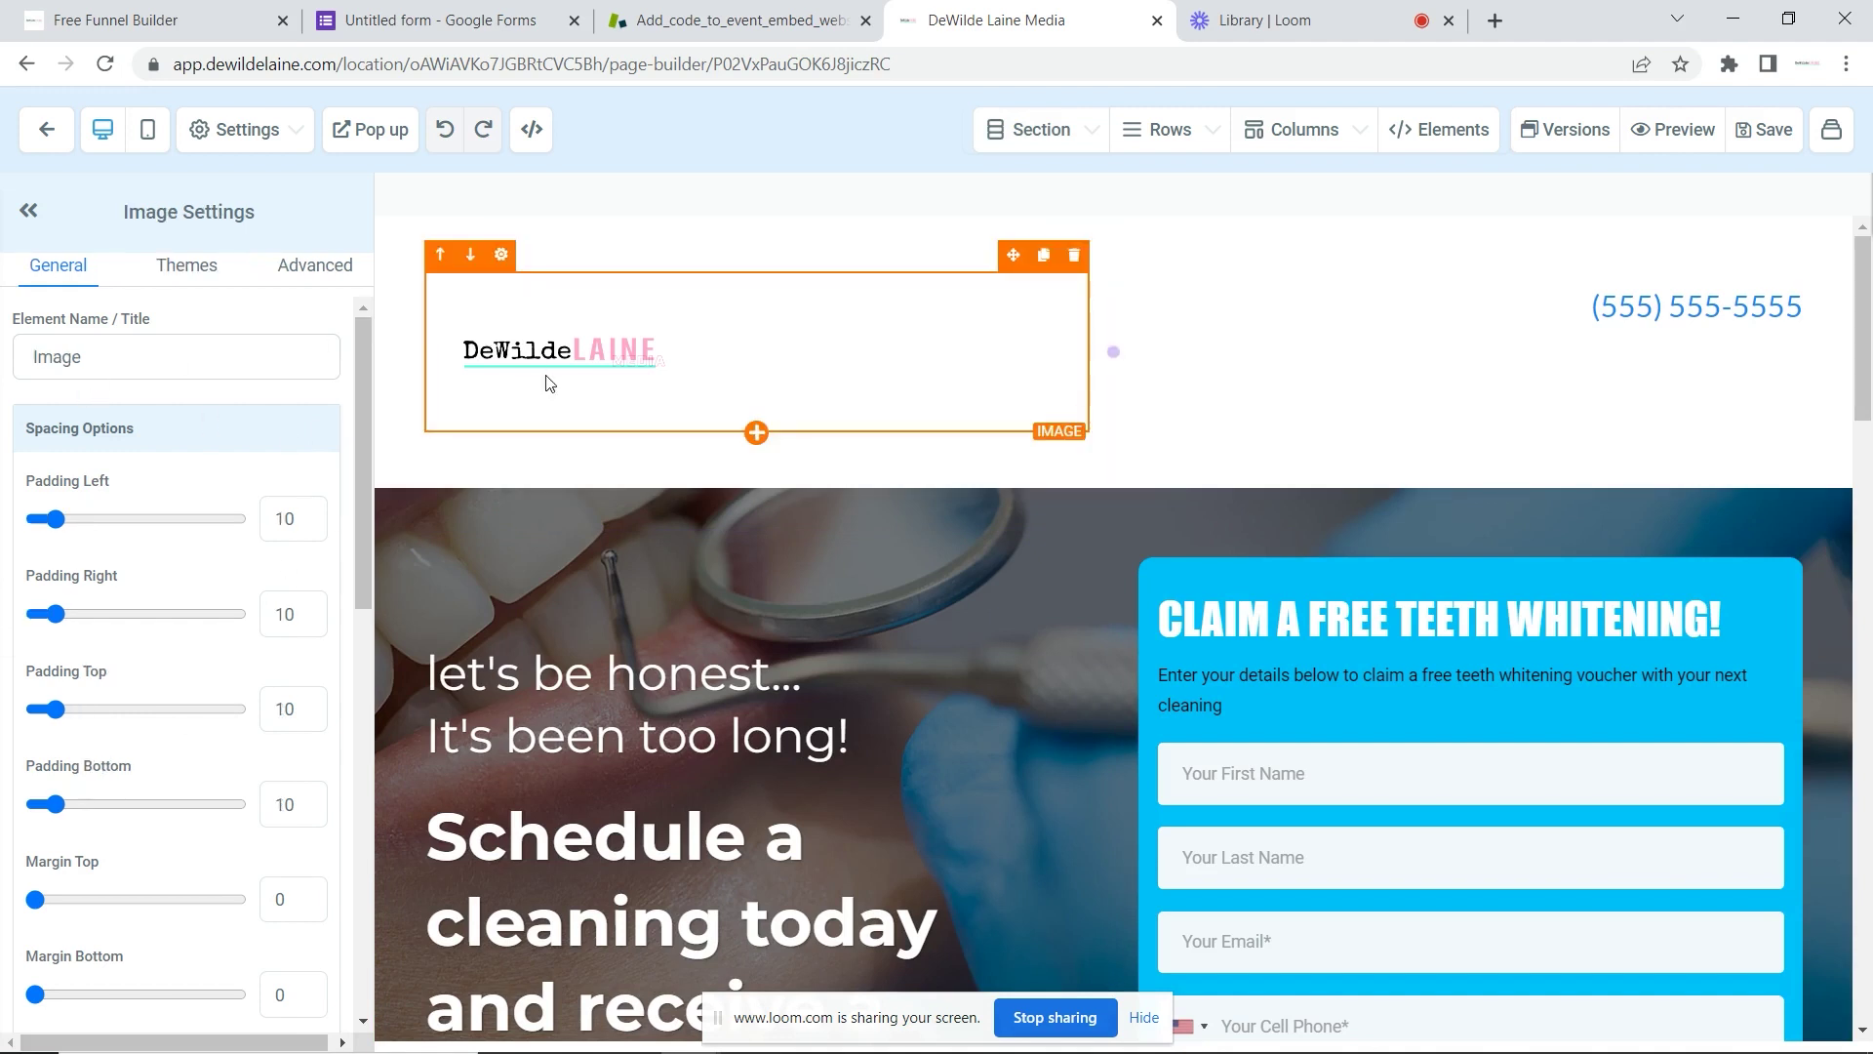
pyautogui.scroll(-5, 244, 717)
pyautogui.click(280, 822)
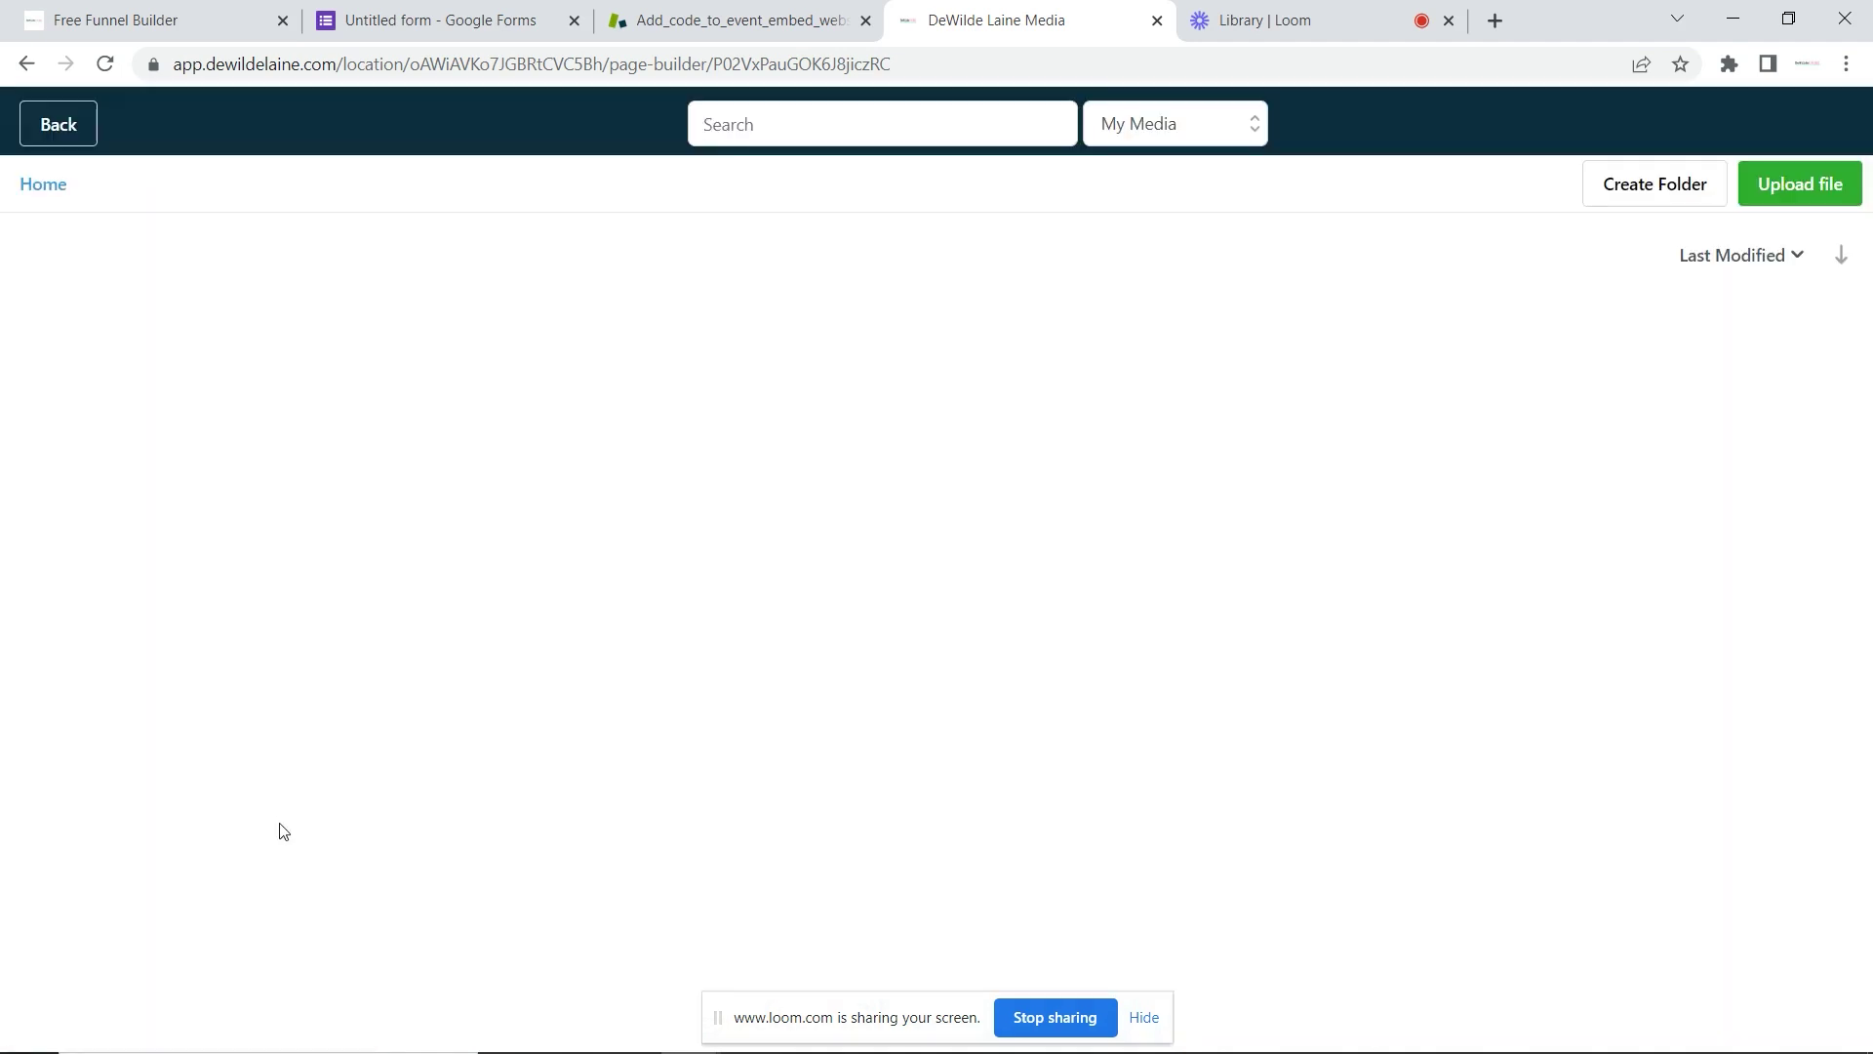
pyautogui.click(1789, 183)
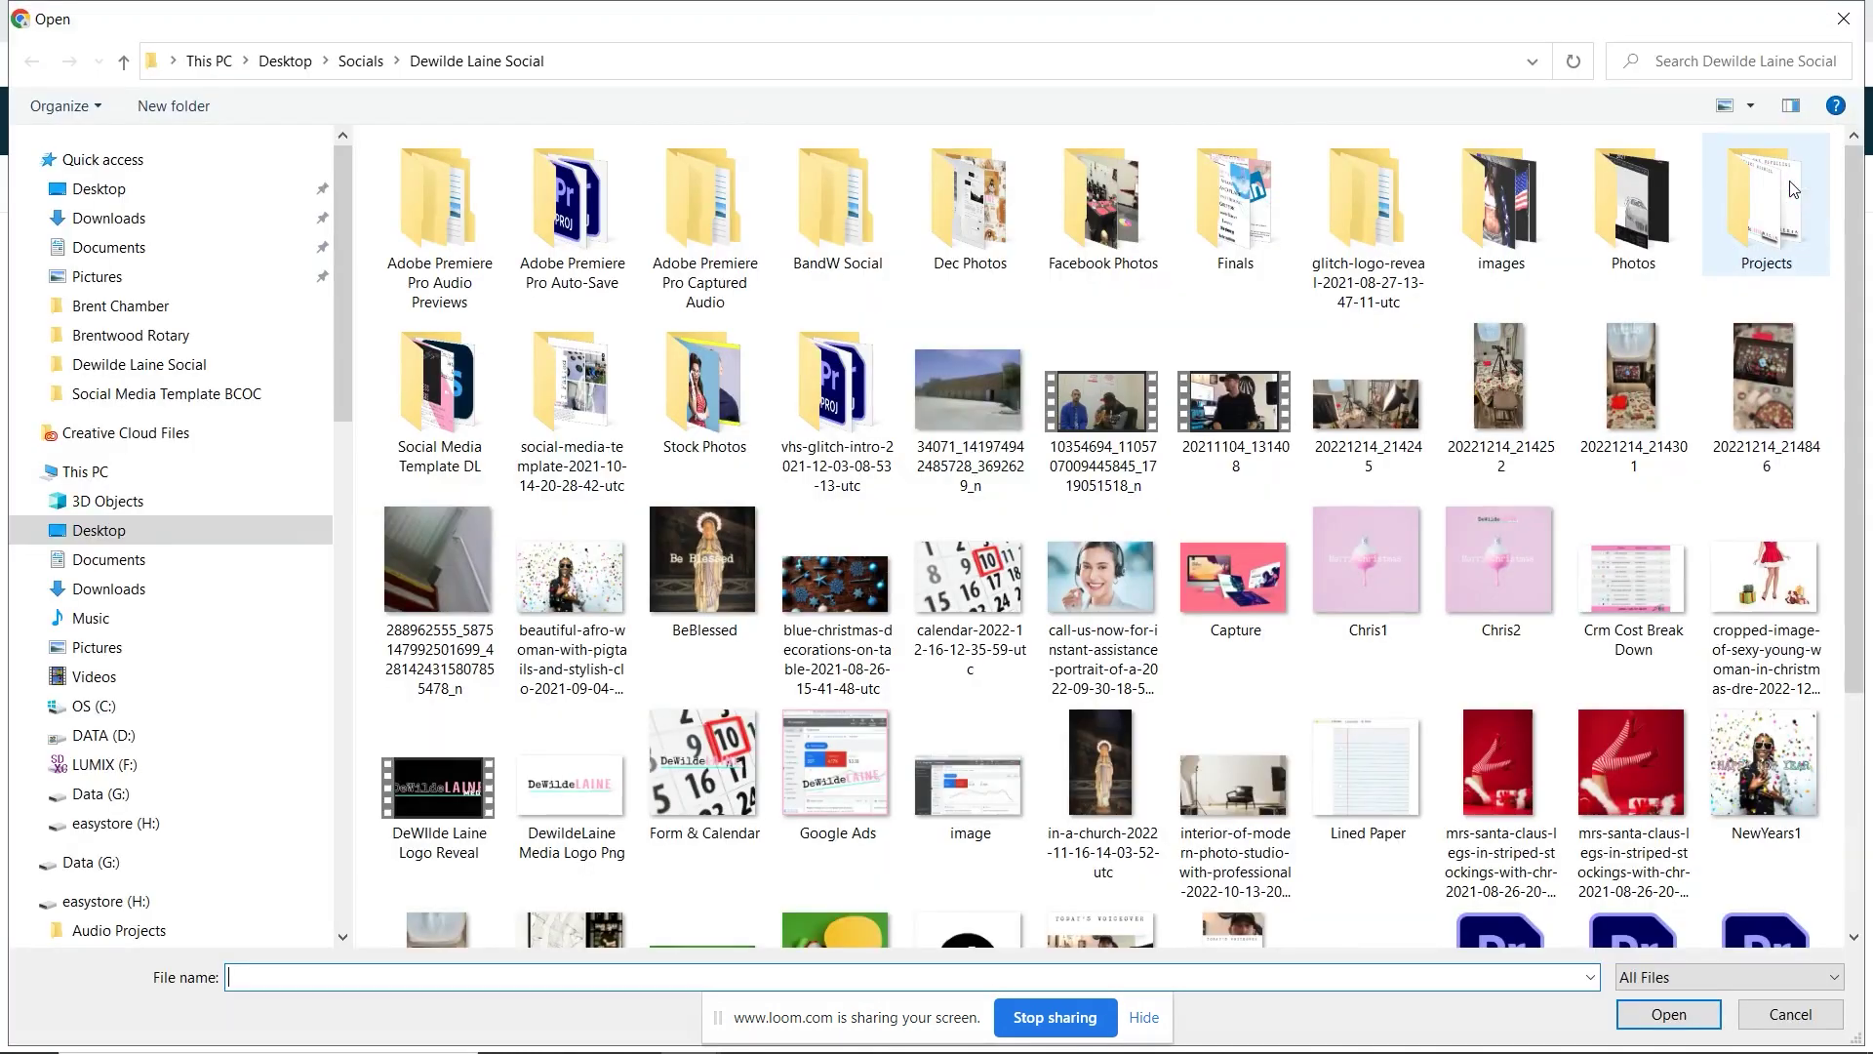
pyautogui.click(363, 62)
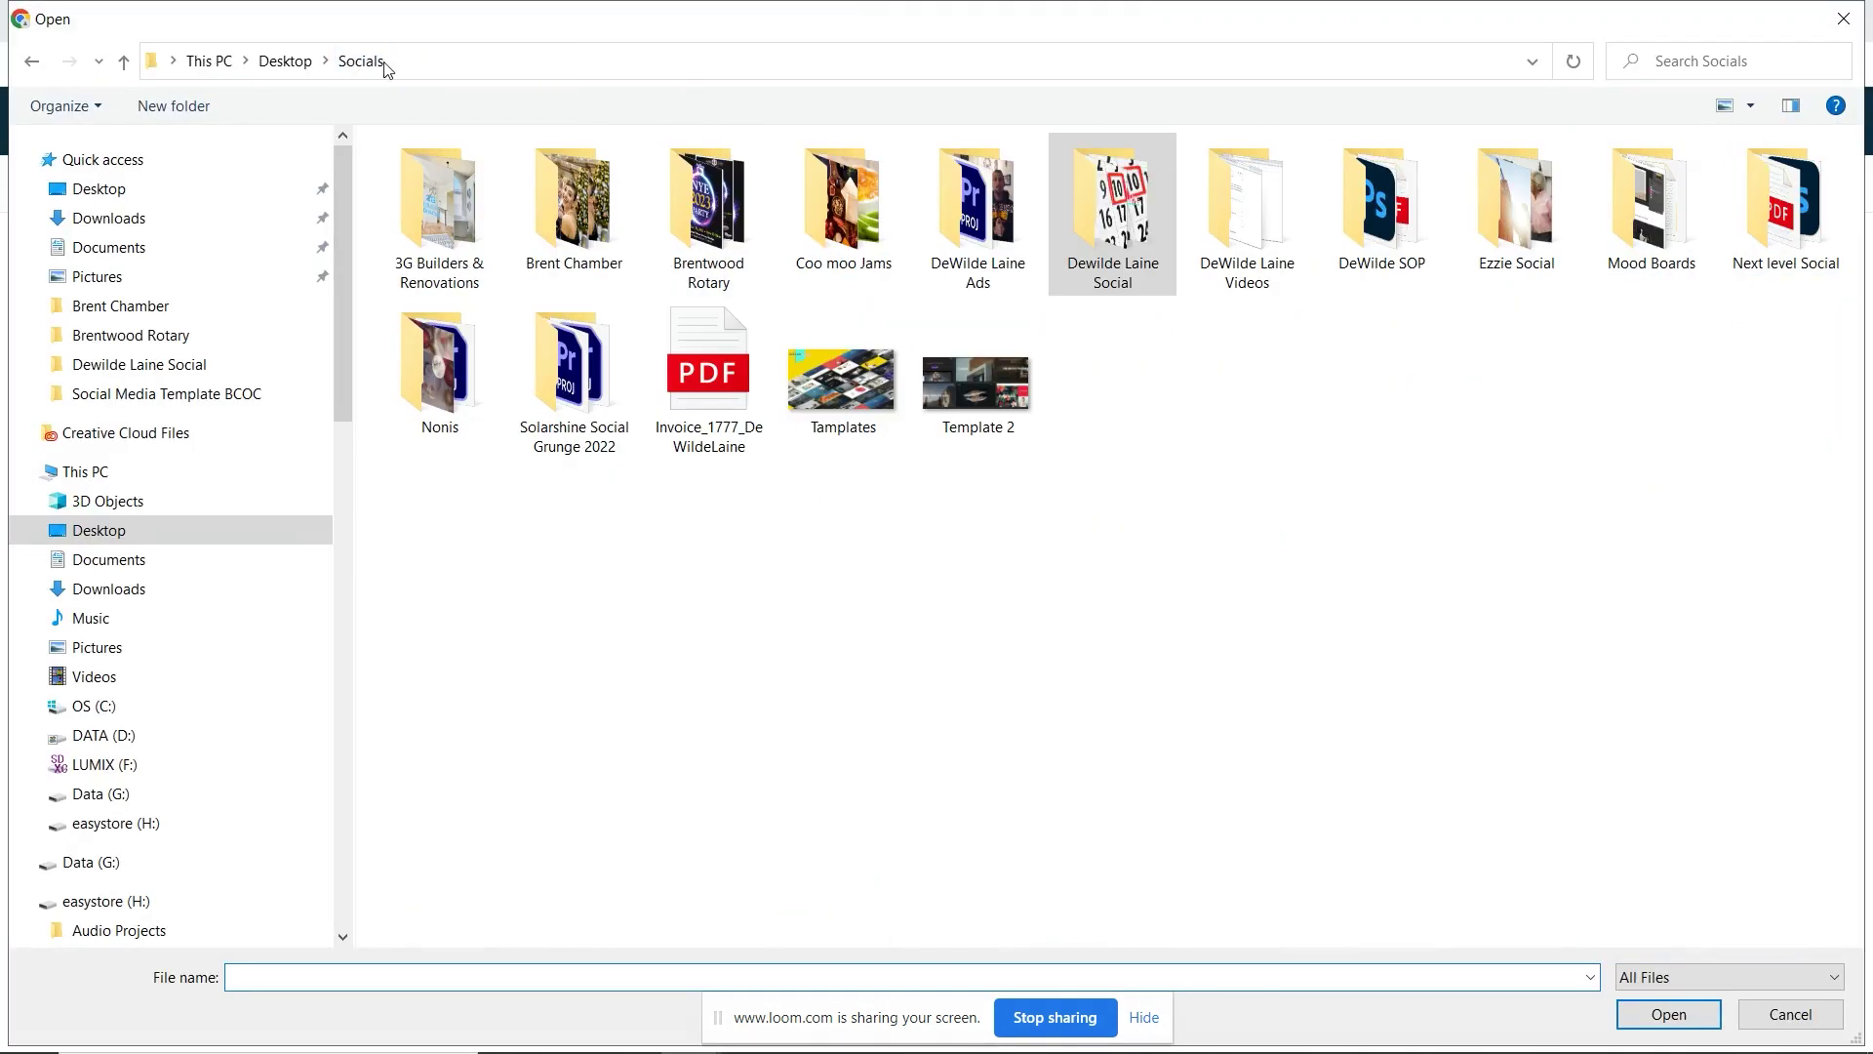
pyautogui.doubleClick(440, 371)
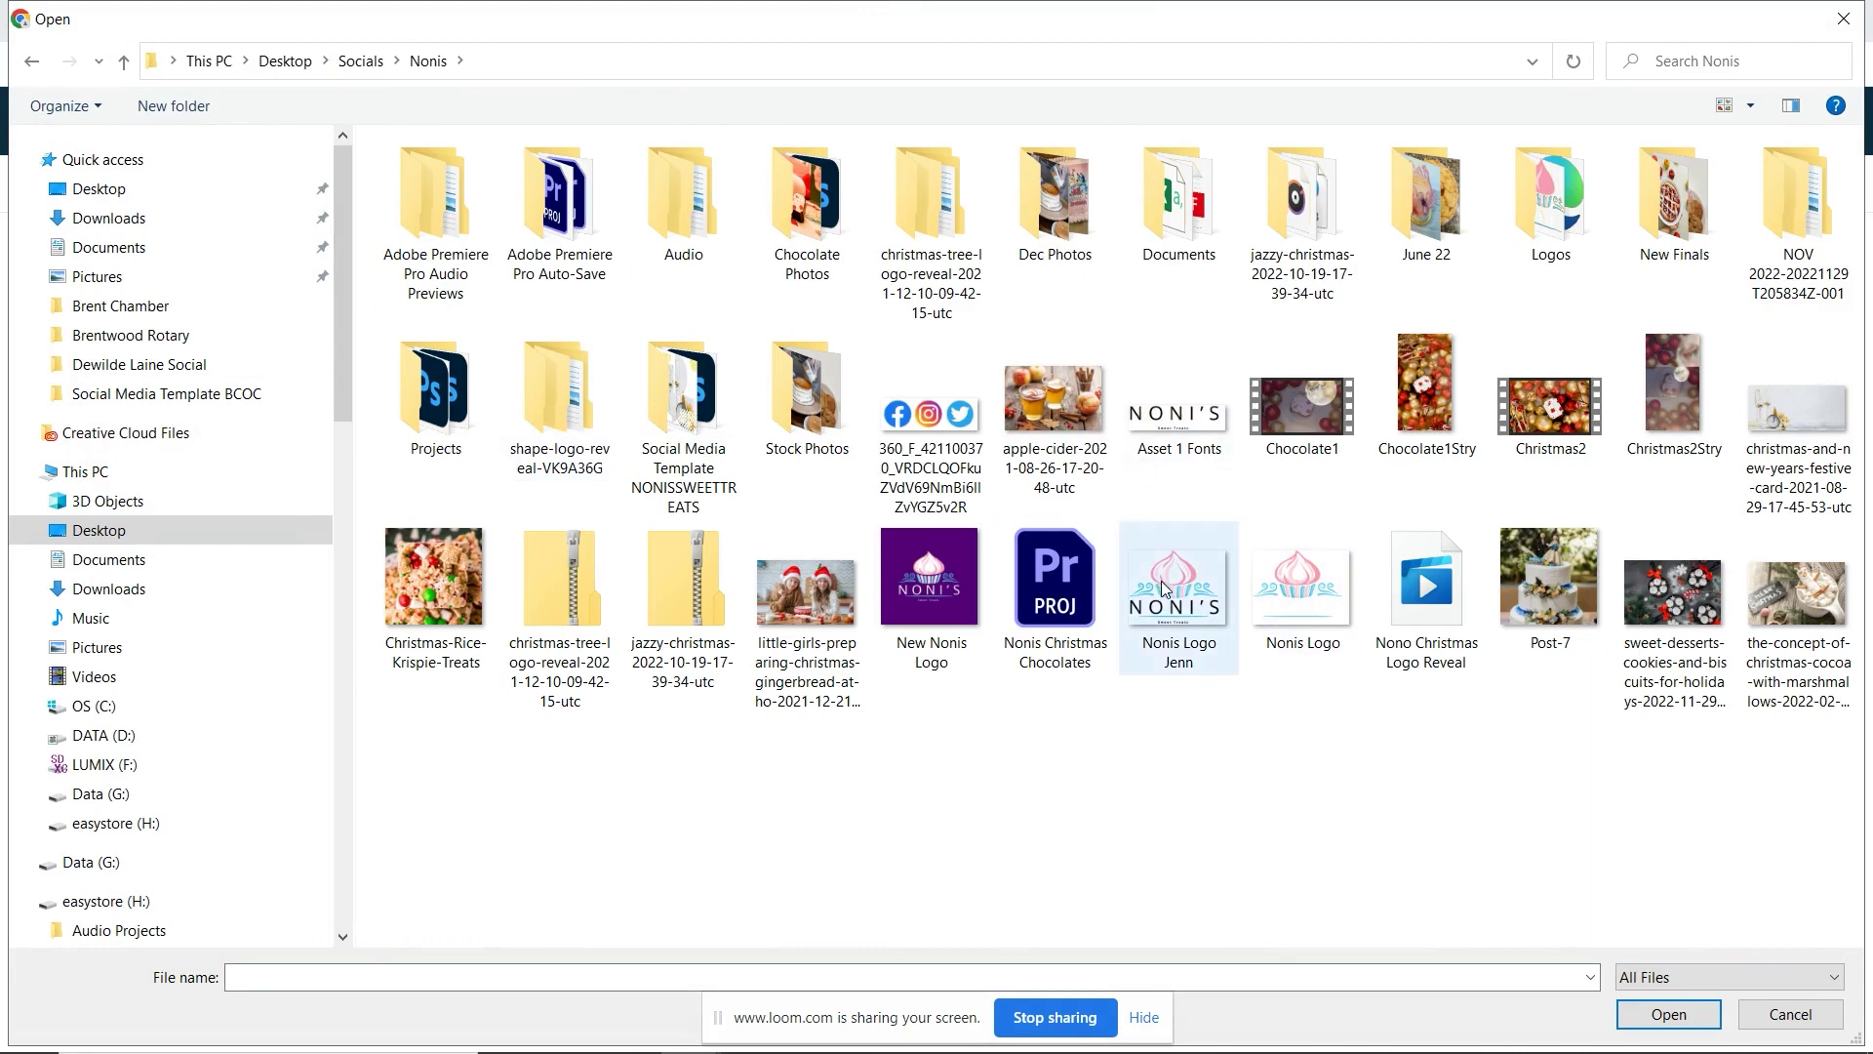
pyautogui.doubleClick(1307, 597)
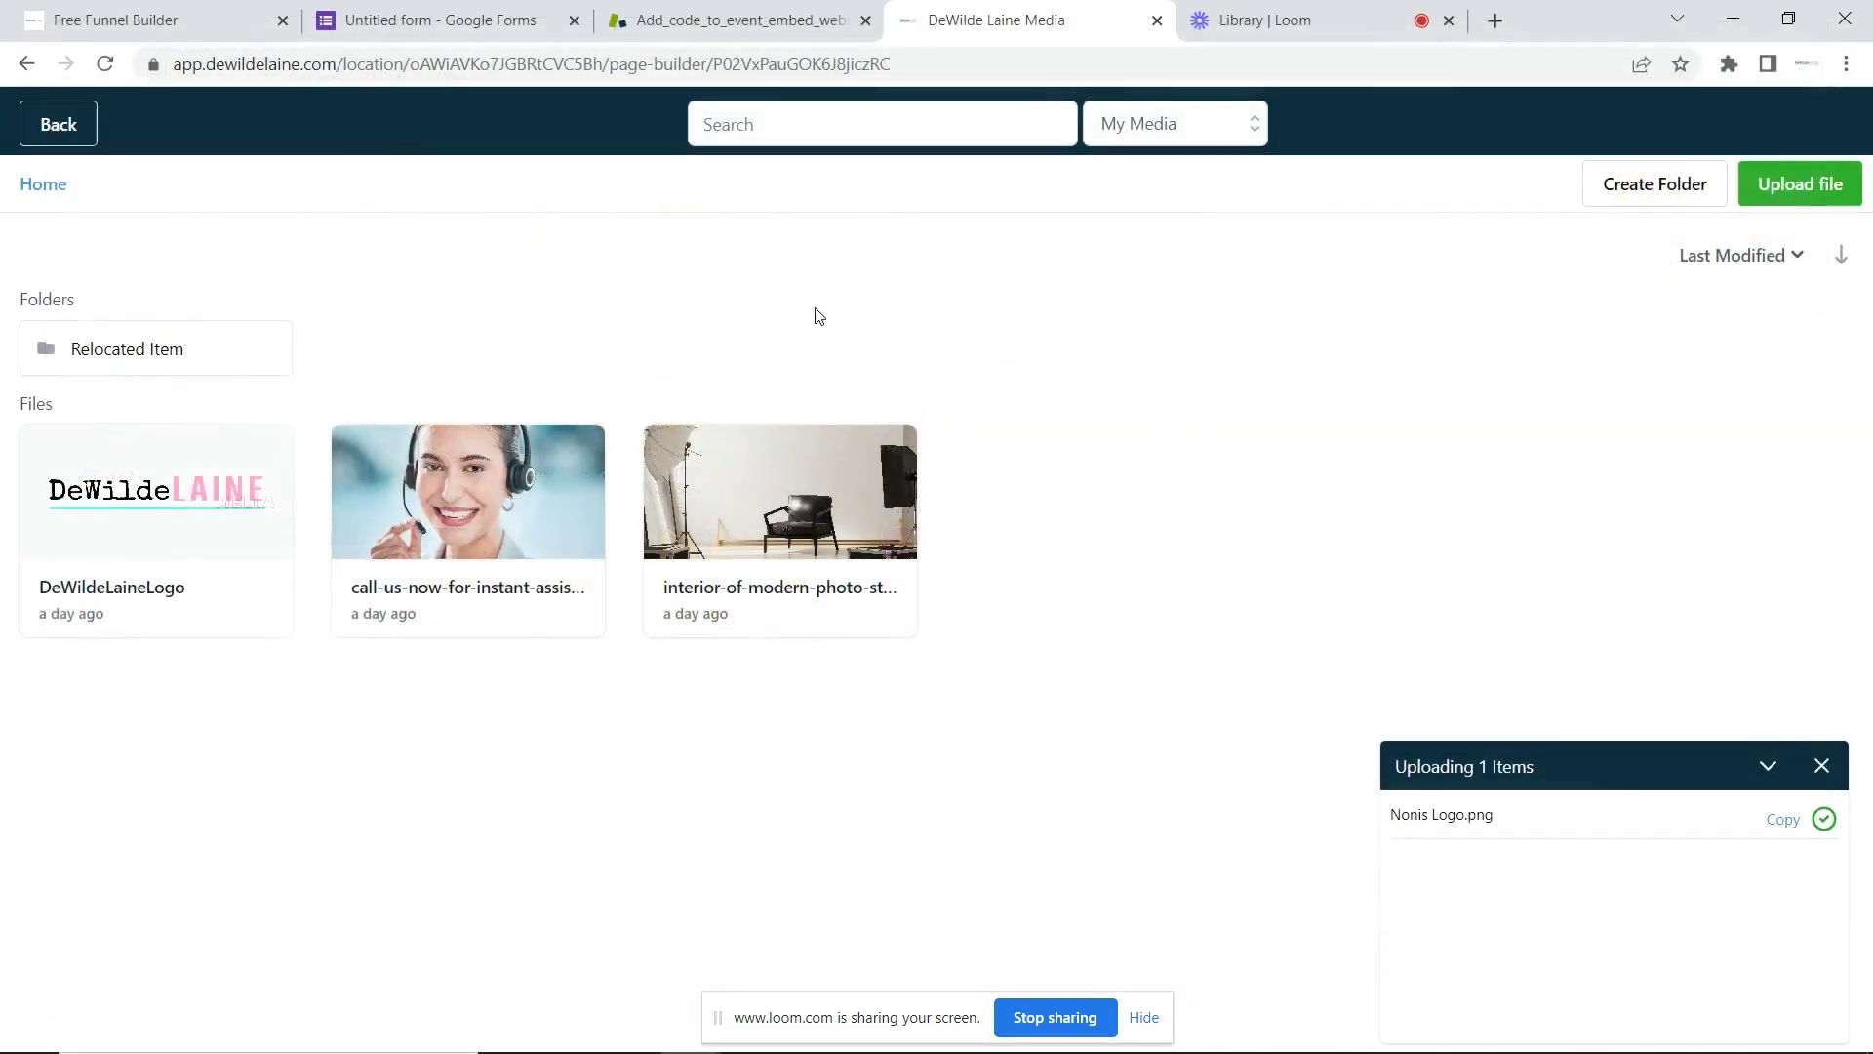
pyautogui.click(277, 455)
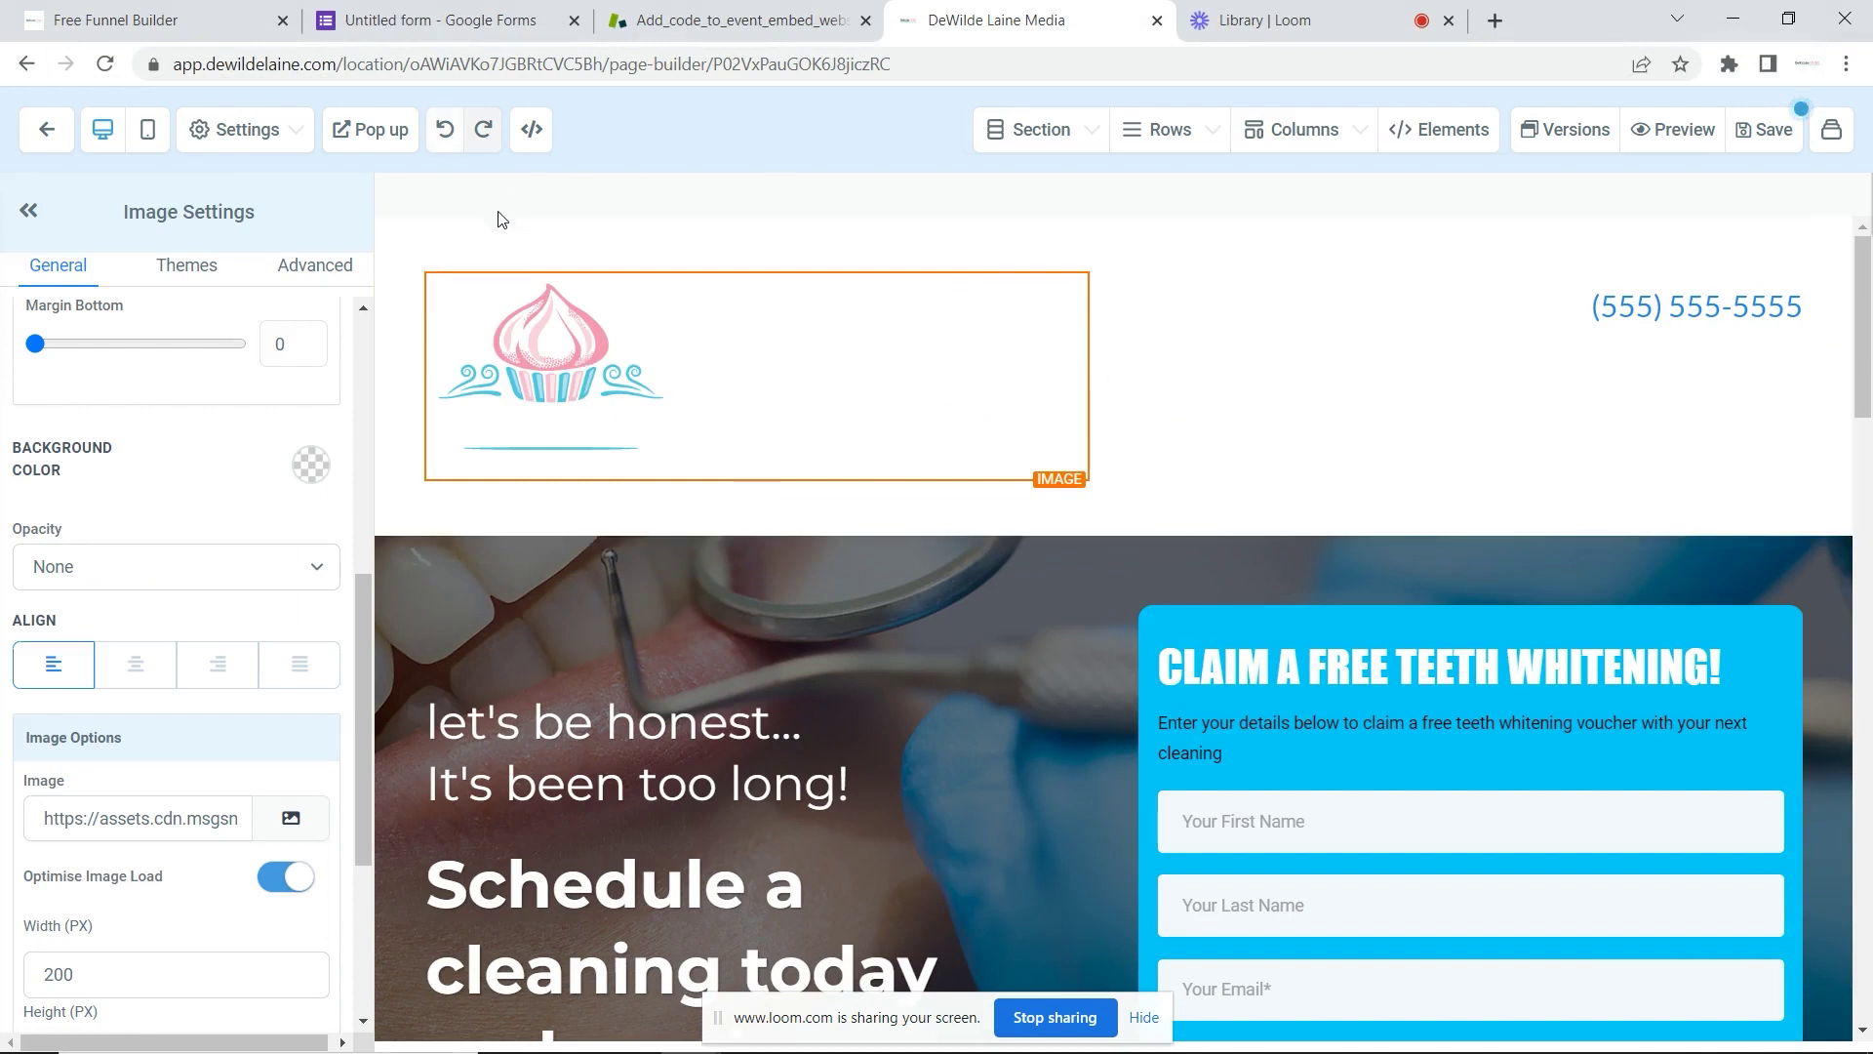
# Step: Give the header section a pink background, save, and close the SEO meta data panel
pyautogui.click(463, 234)
pyautogui.click(310, 666)
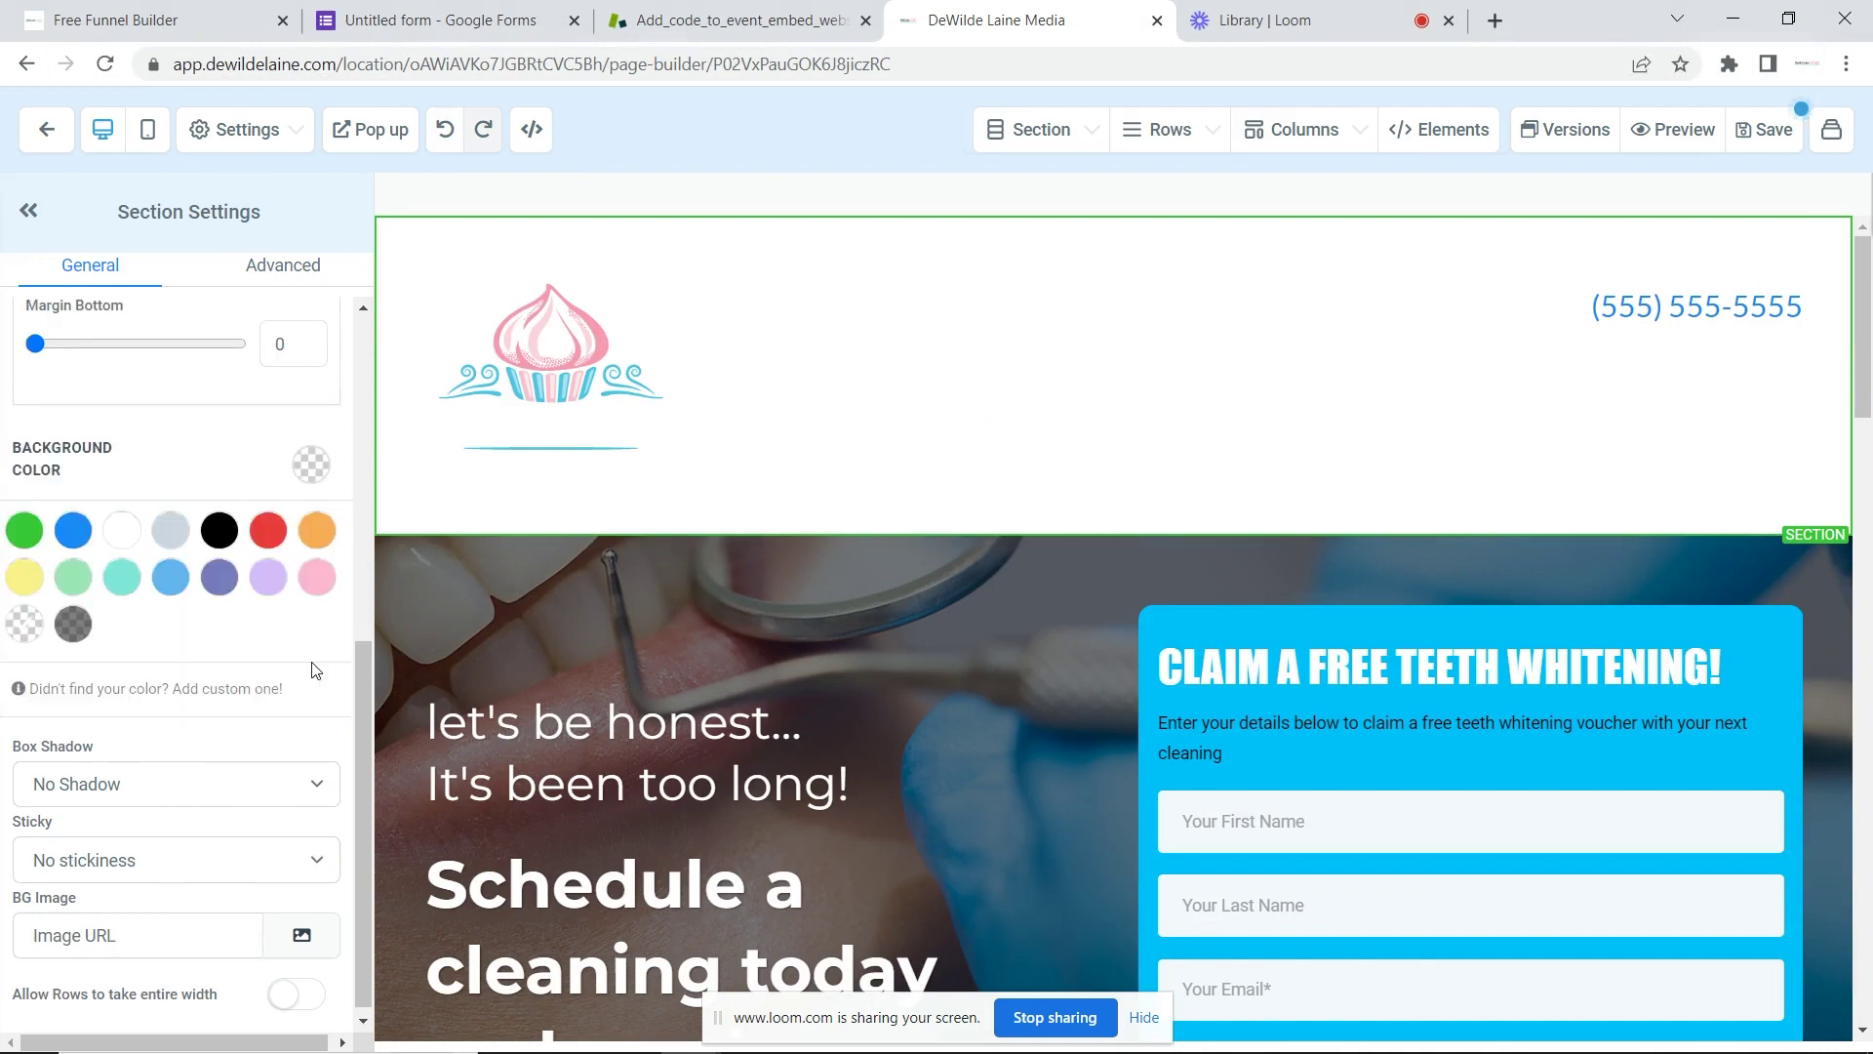
pyautogui.click(316, 577)
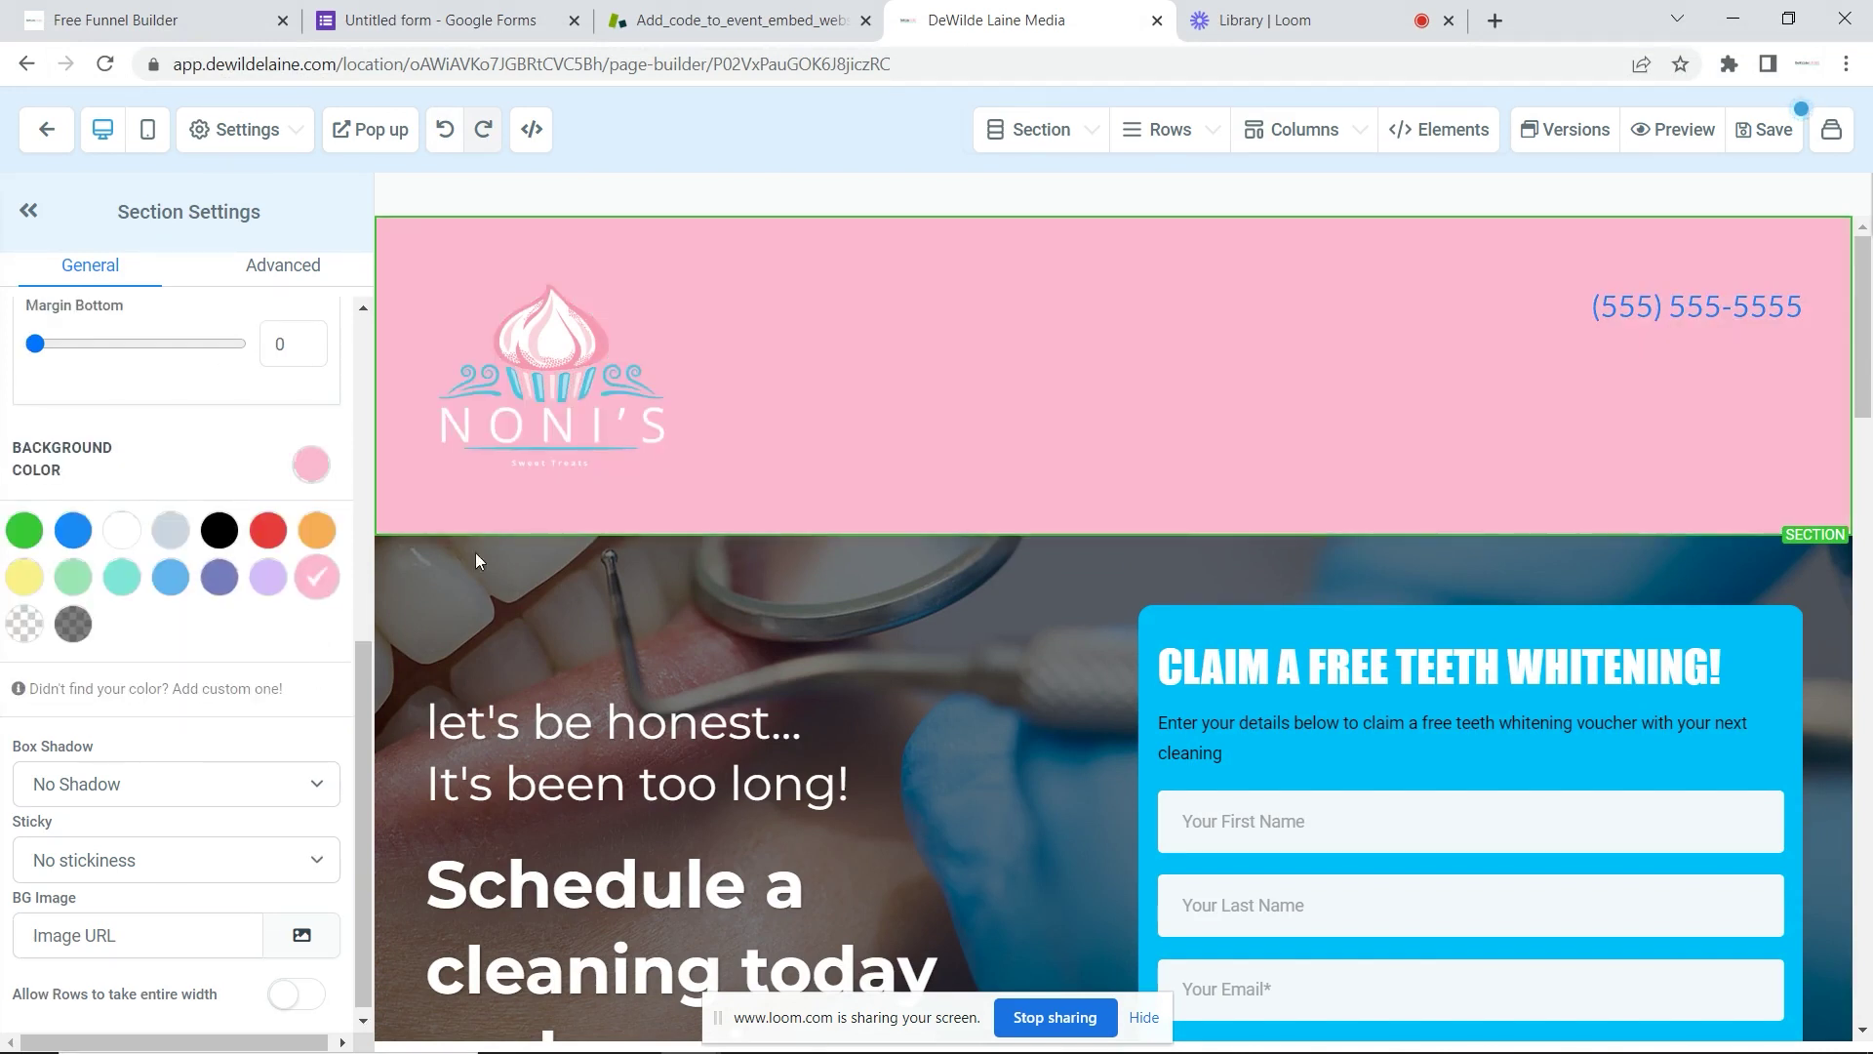
pyautogui.click(1768, 132)
pyautogui.click(1363, 191)
# Step: Delete the teeth-whitening claim form from the hero and switch to the Google Forms tab
pyautogui.scroll(-2, 916, 587)
pyautogui.scroll(-2, 916, 587)
pyautogui.scroll(2, 1369, 449)
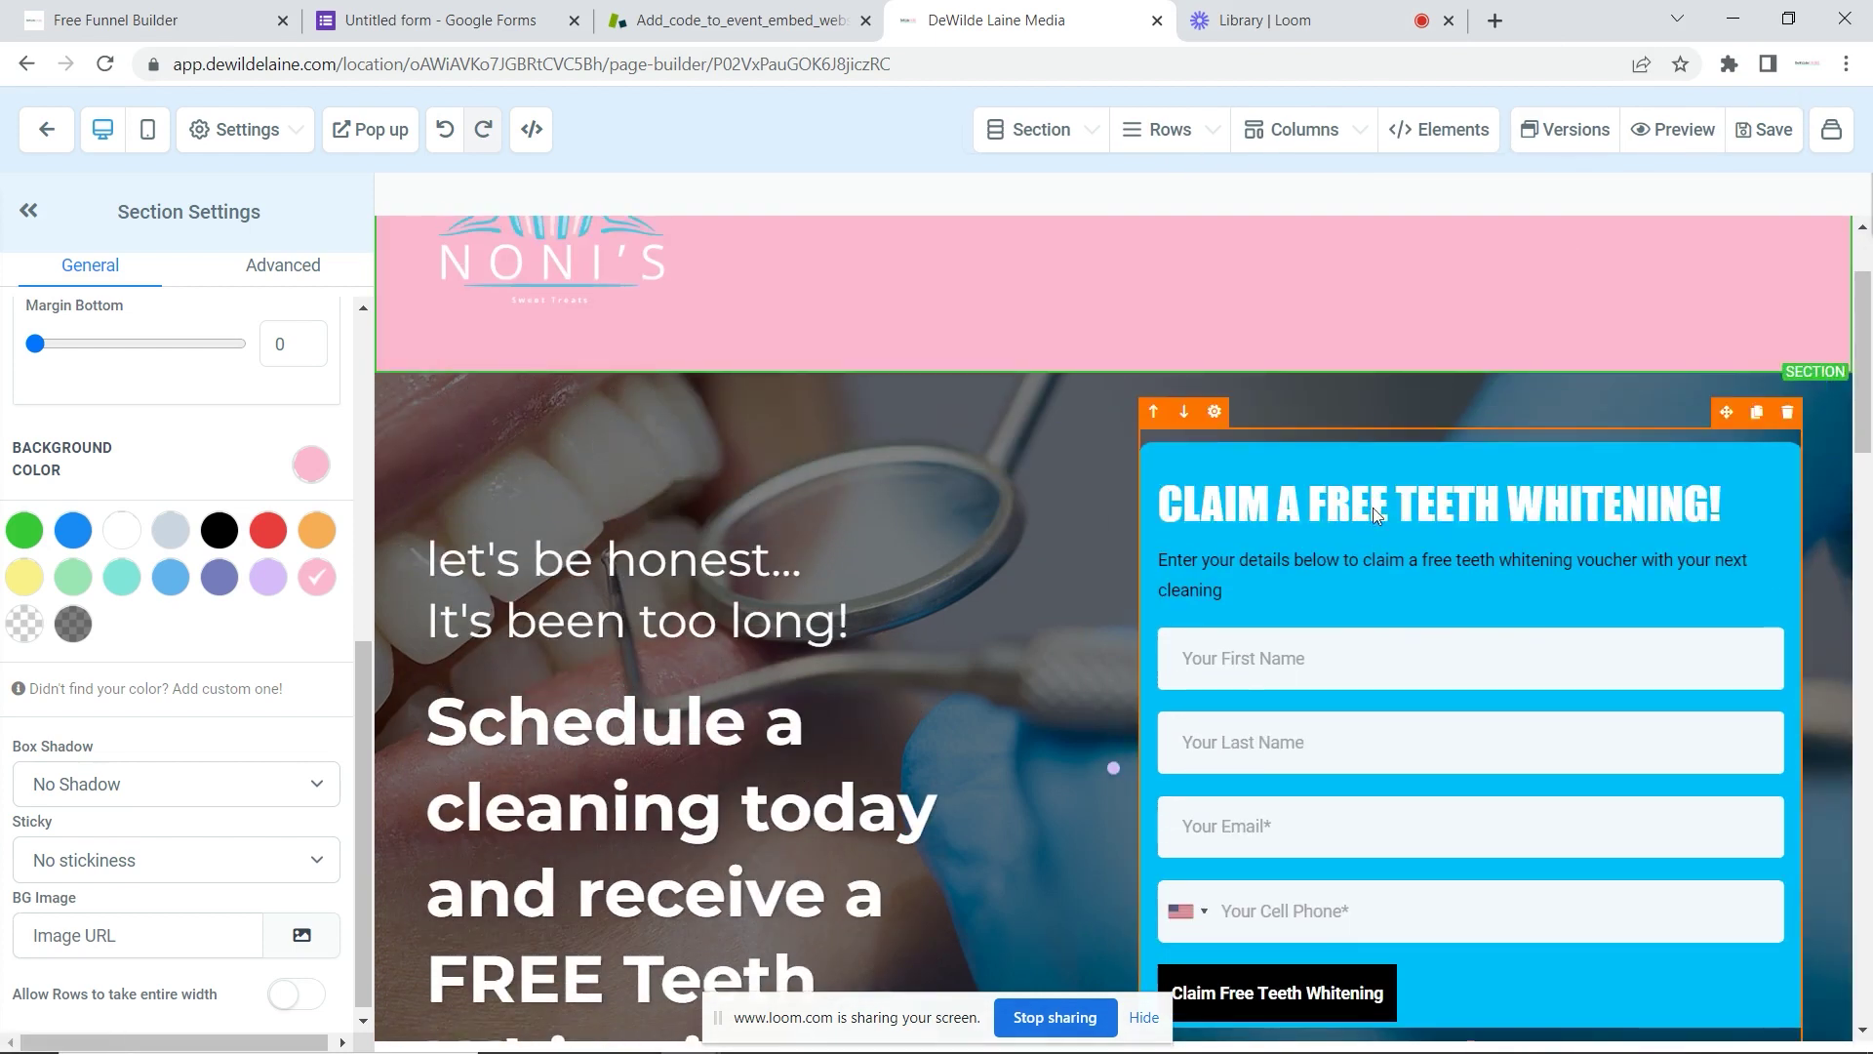
pyautogui.scroll(2, 1203, 492)
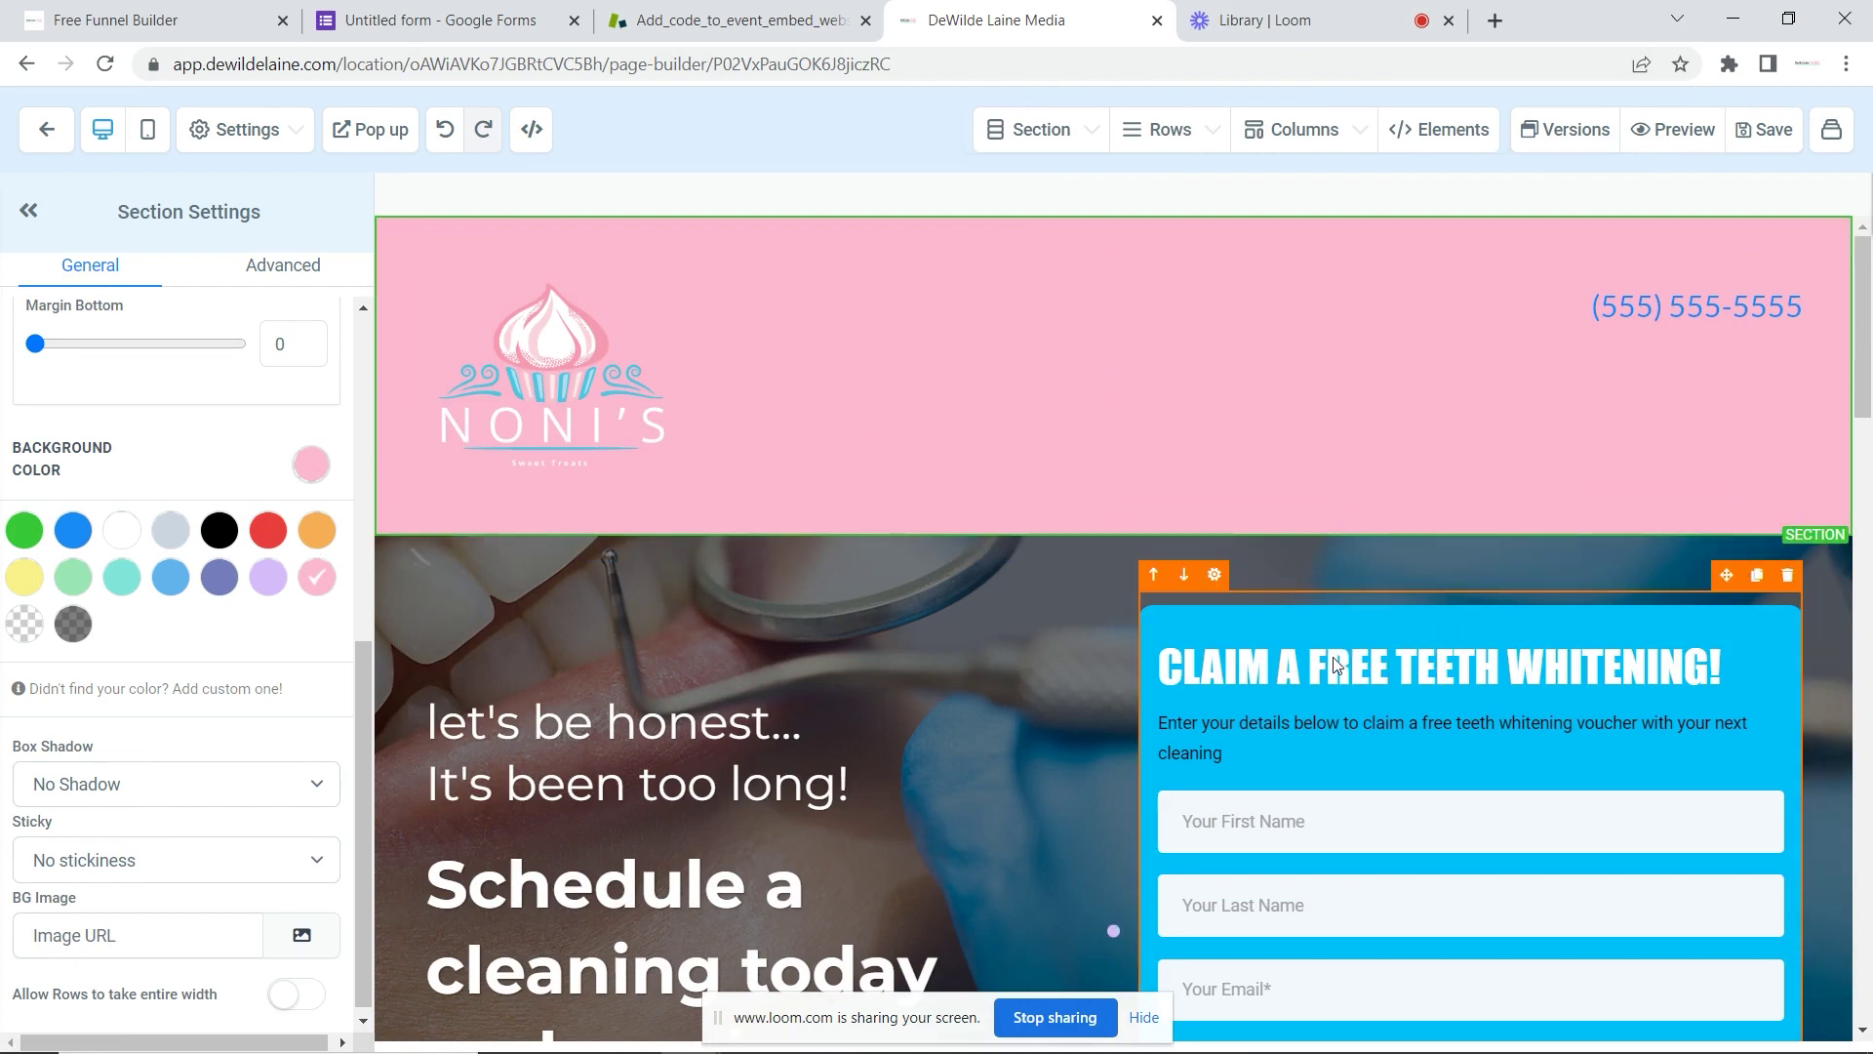
pyautogui.scroll(-2, 1335, 663)
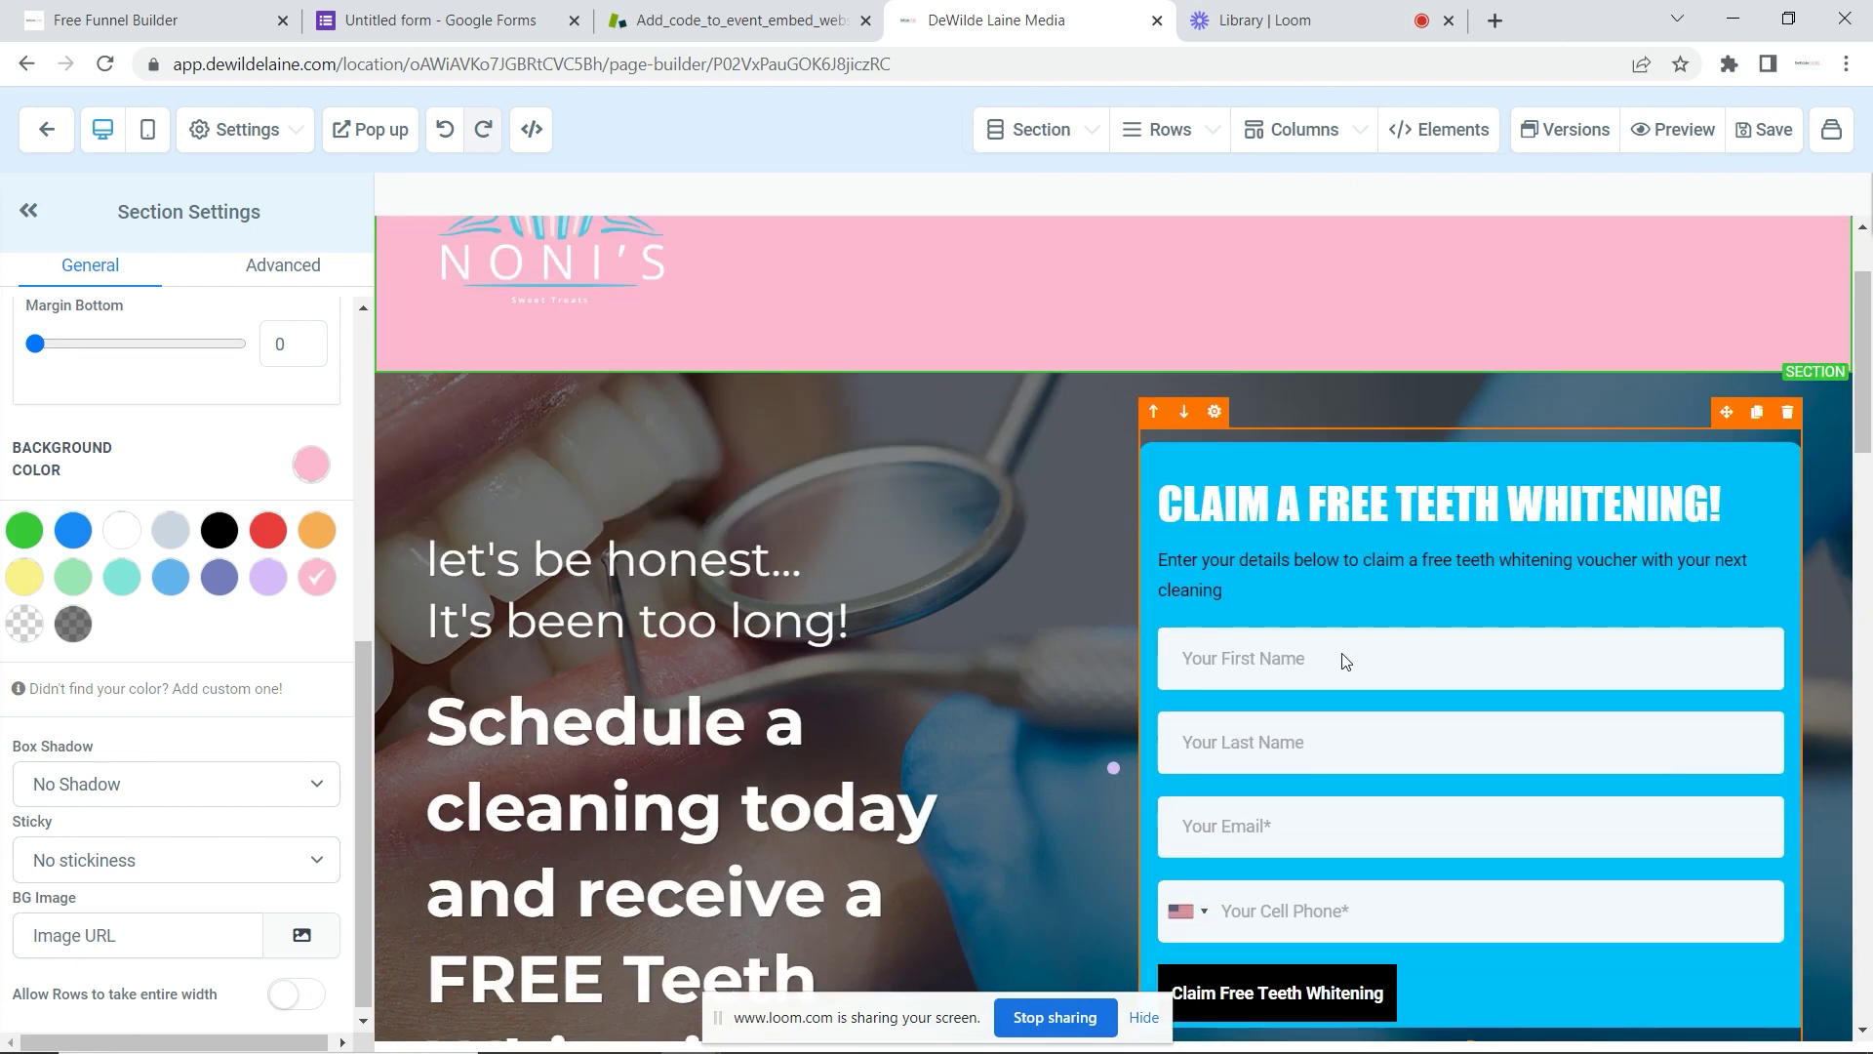
pyautogui.click(1788, 412)
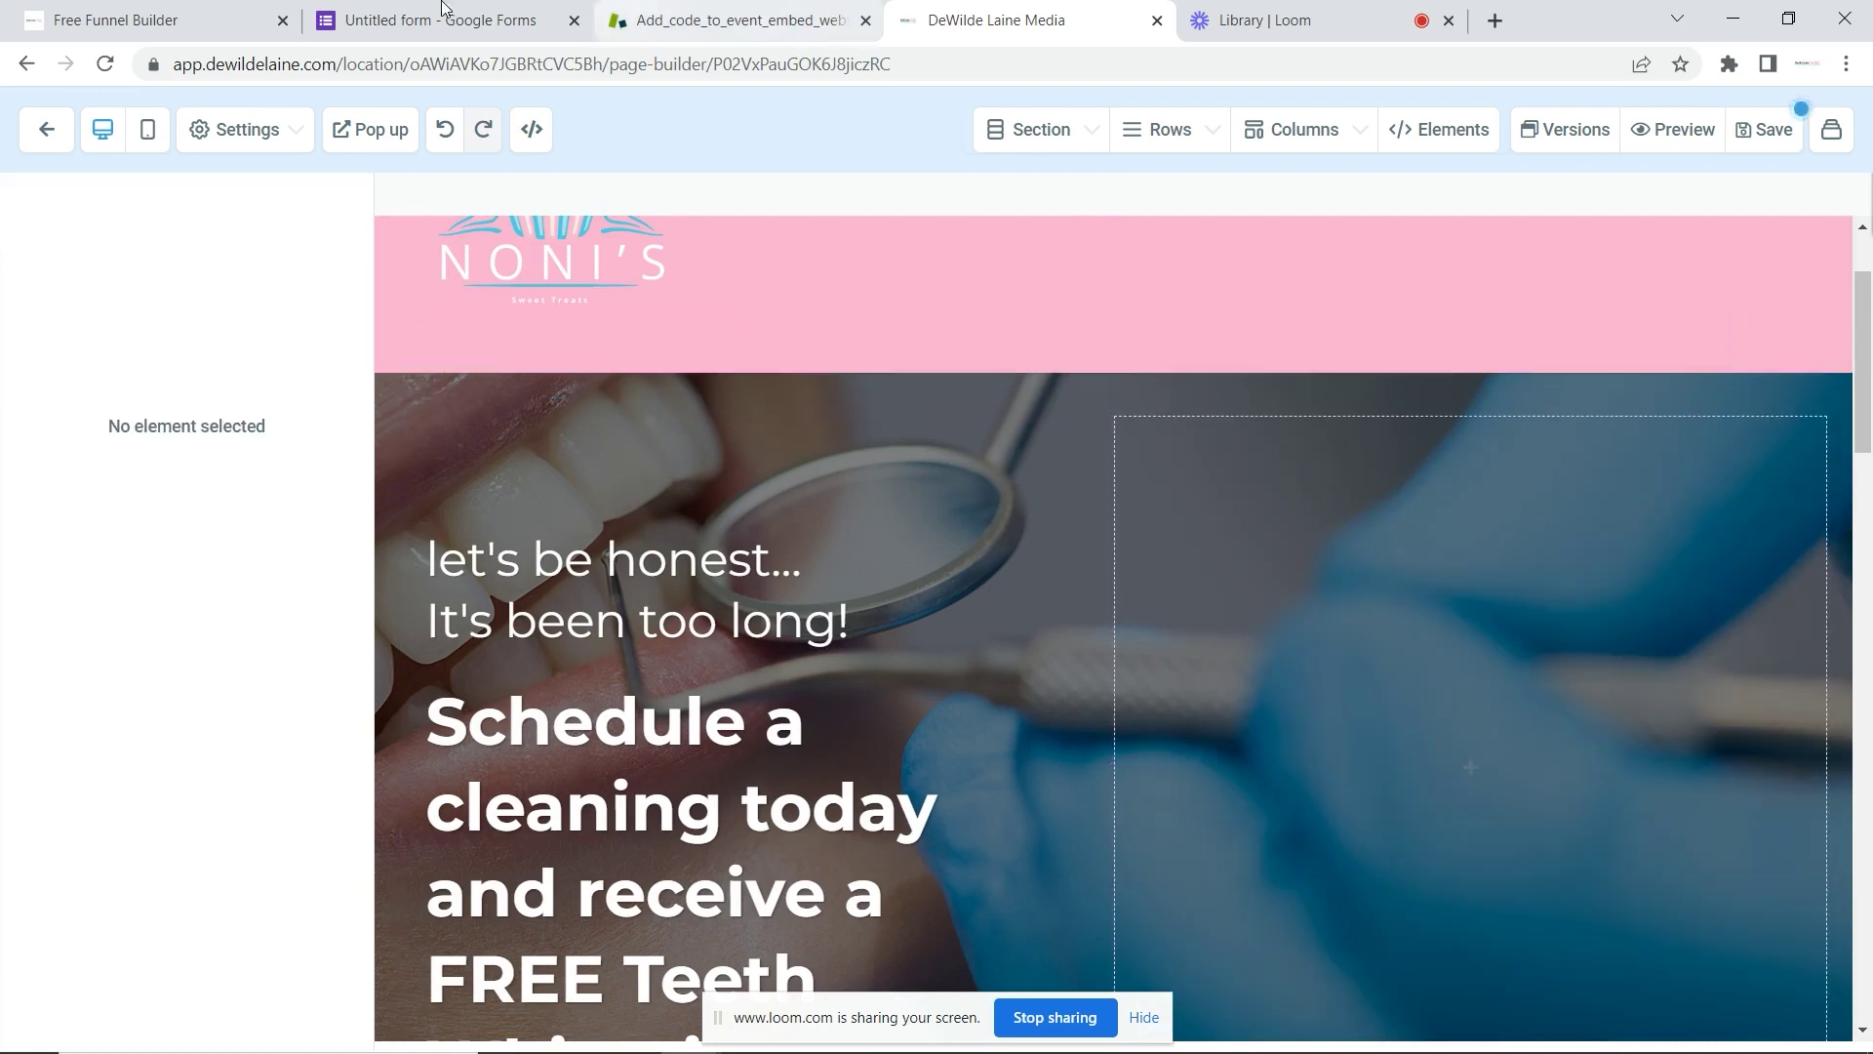
pyautogui.click(357, 10)
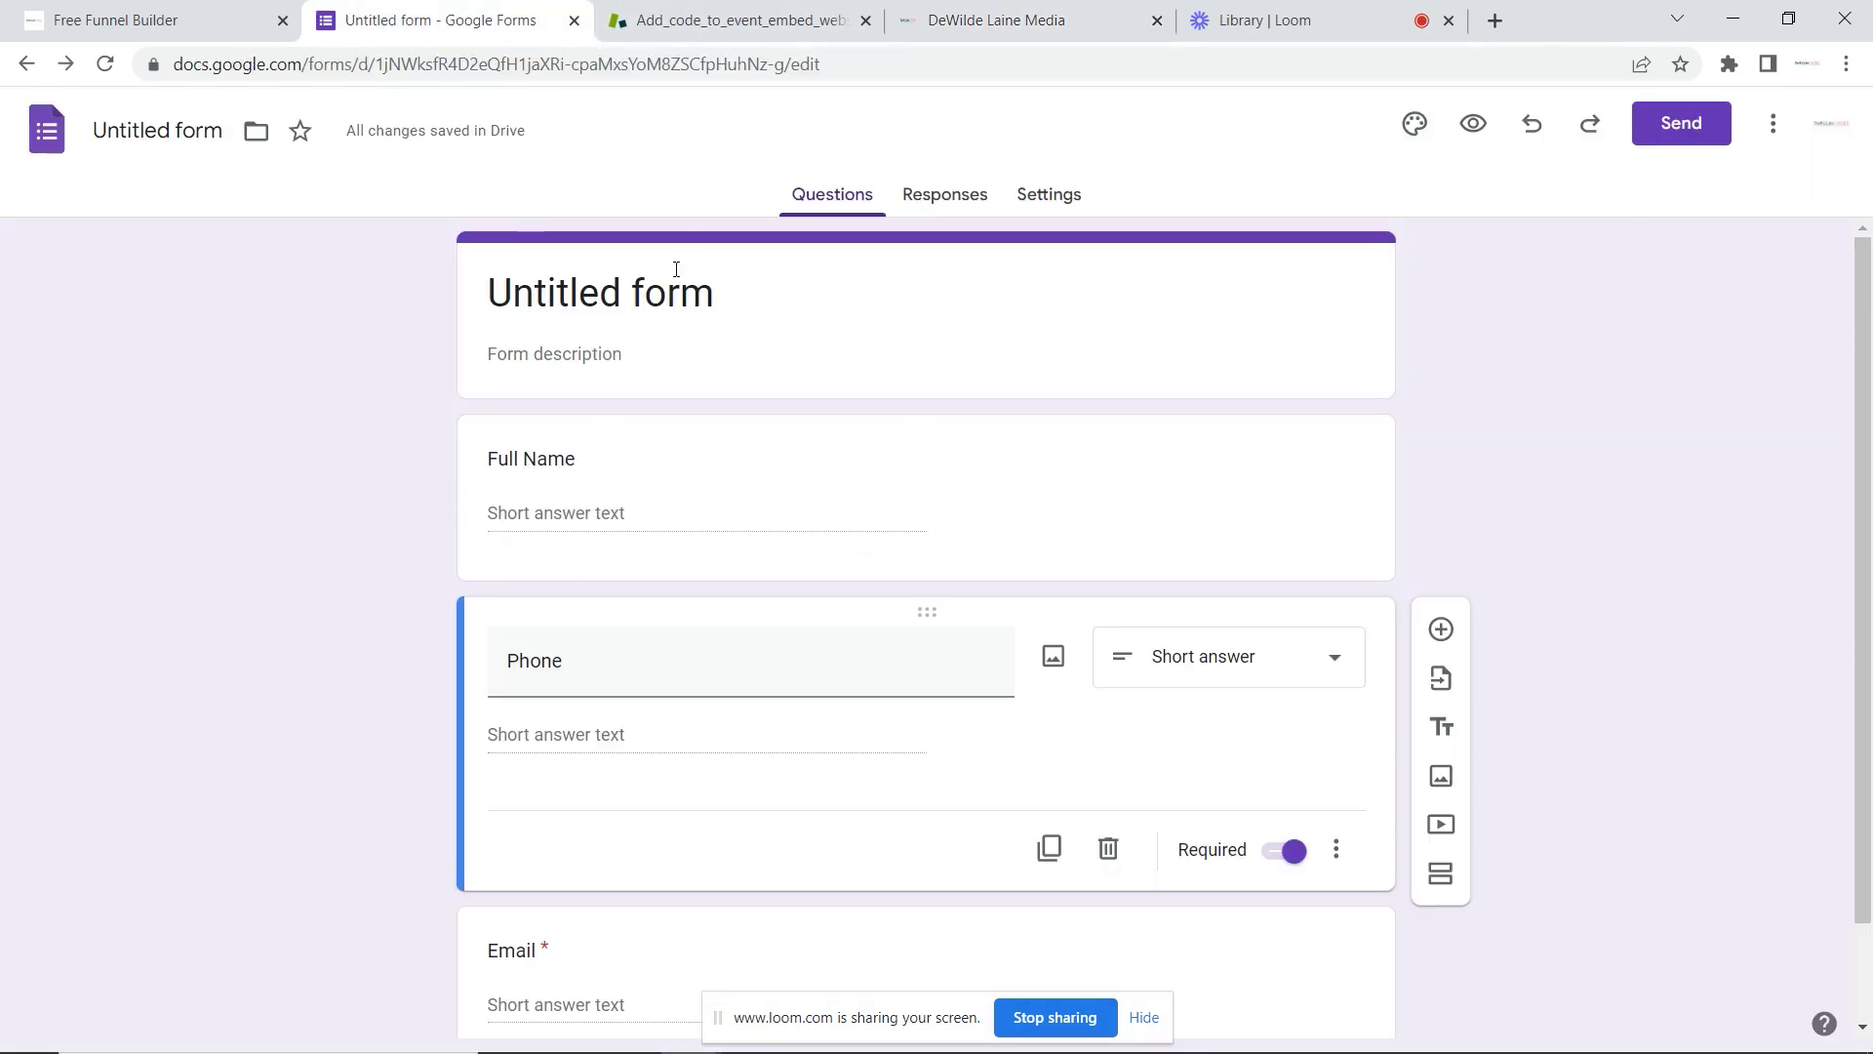
# Step: Rename the Google Form's title to 'Free Cake'
pyautogui.click(664, 307)
pyautogui.moveTo(738, 295); pyautogui.dragTo(464, 283)
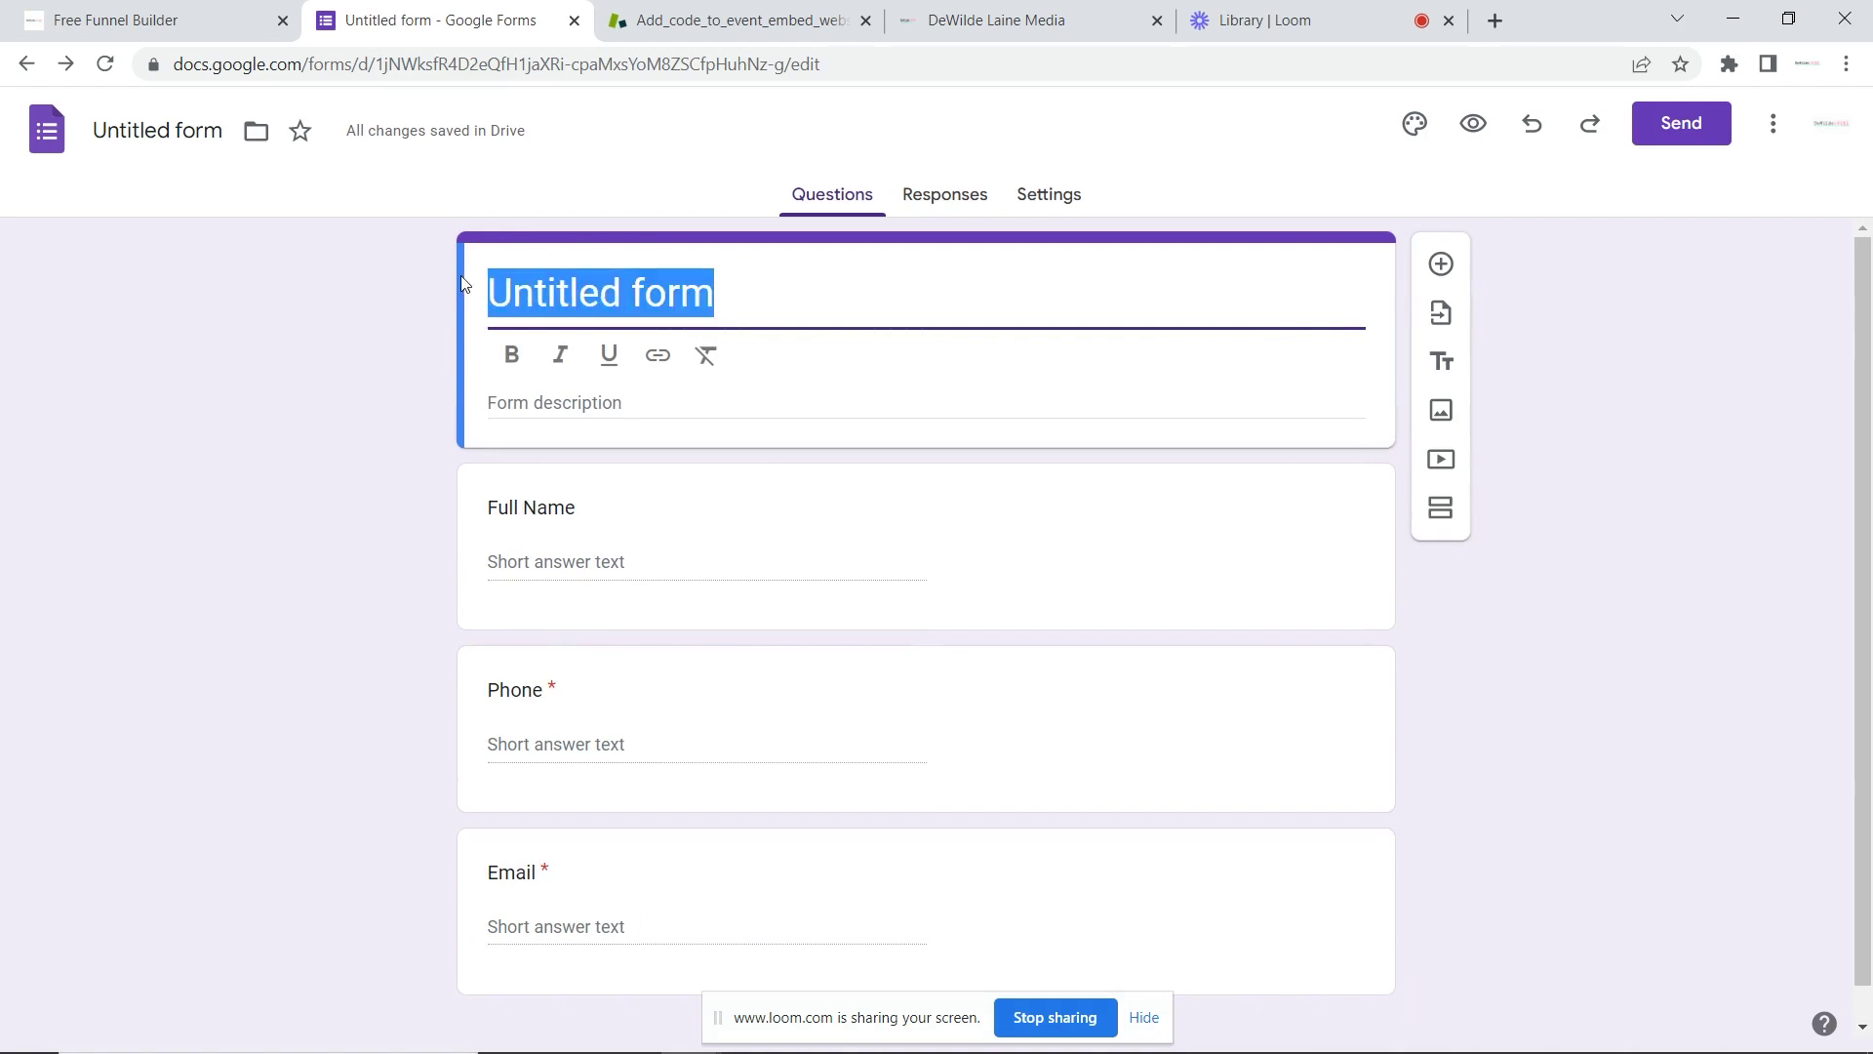
pyautogui.write('Free')
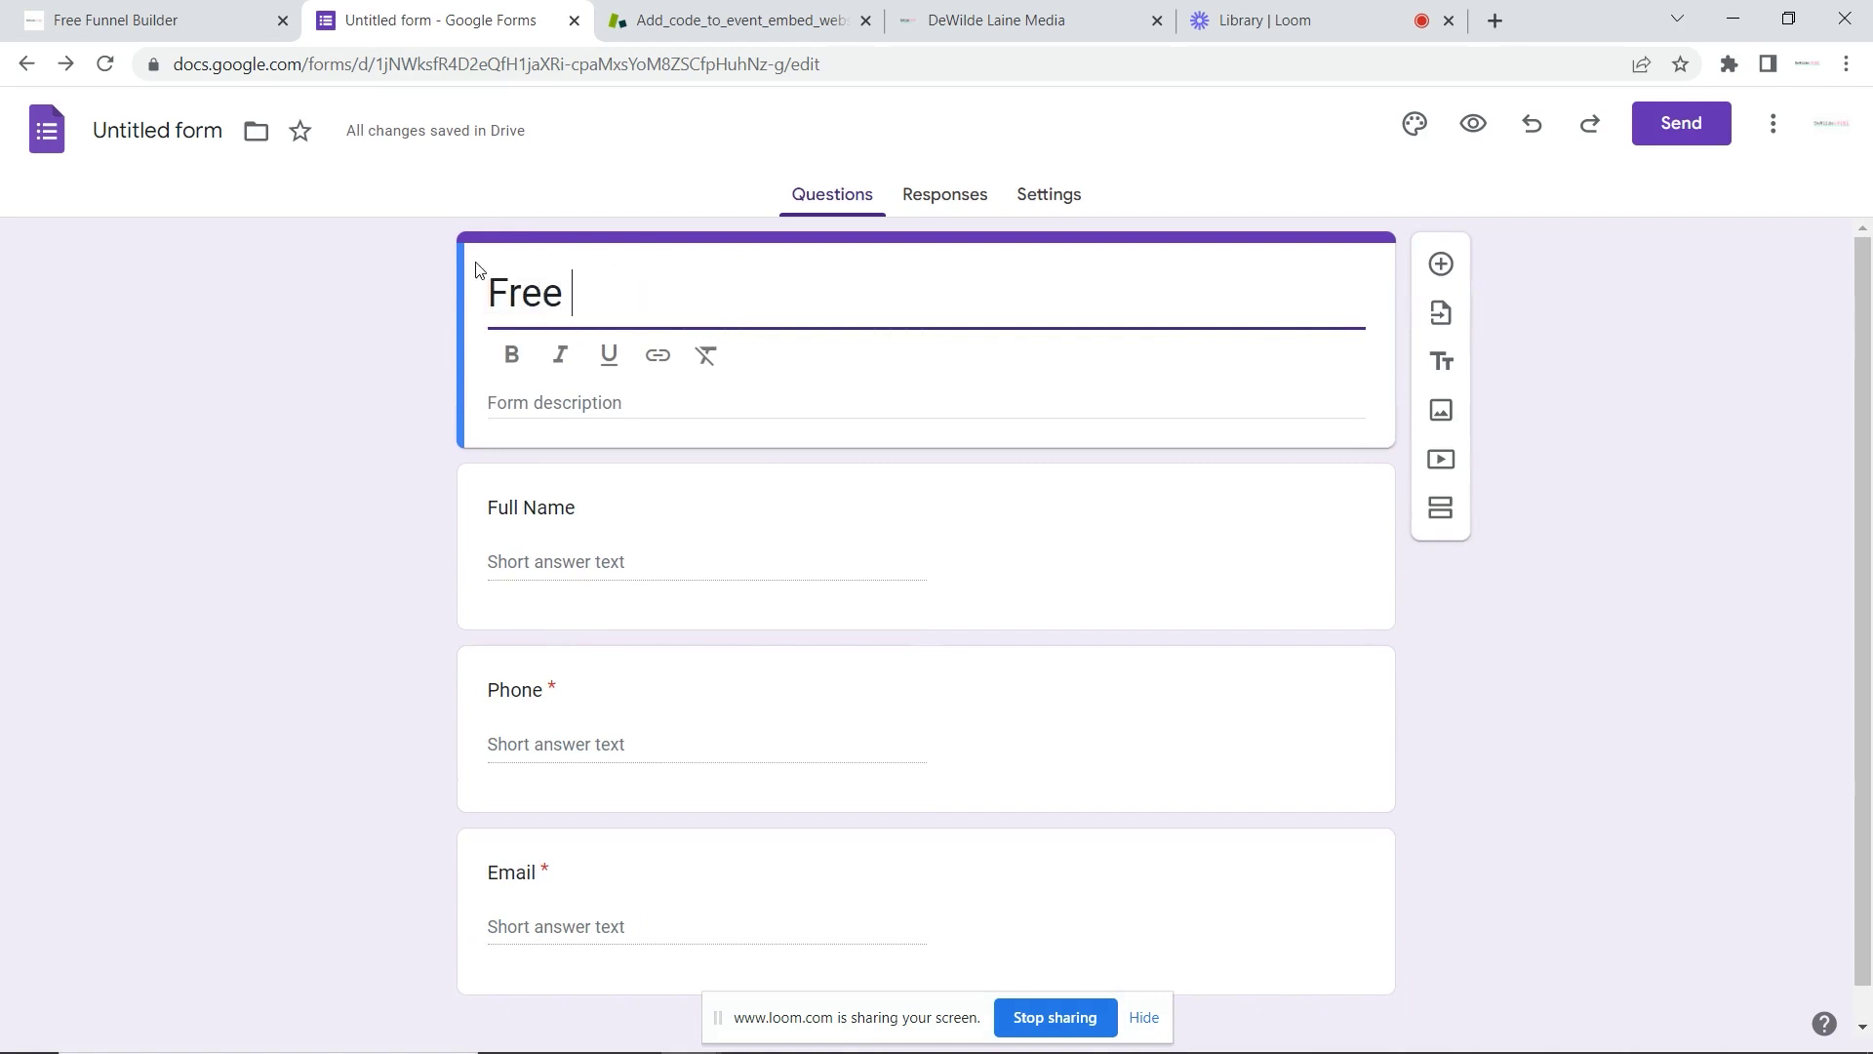
pyautogui.write(' Cake')
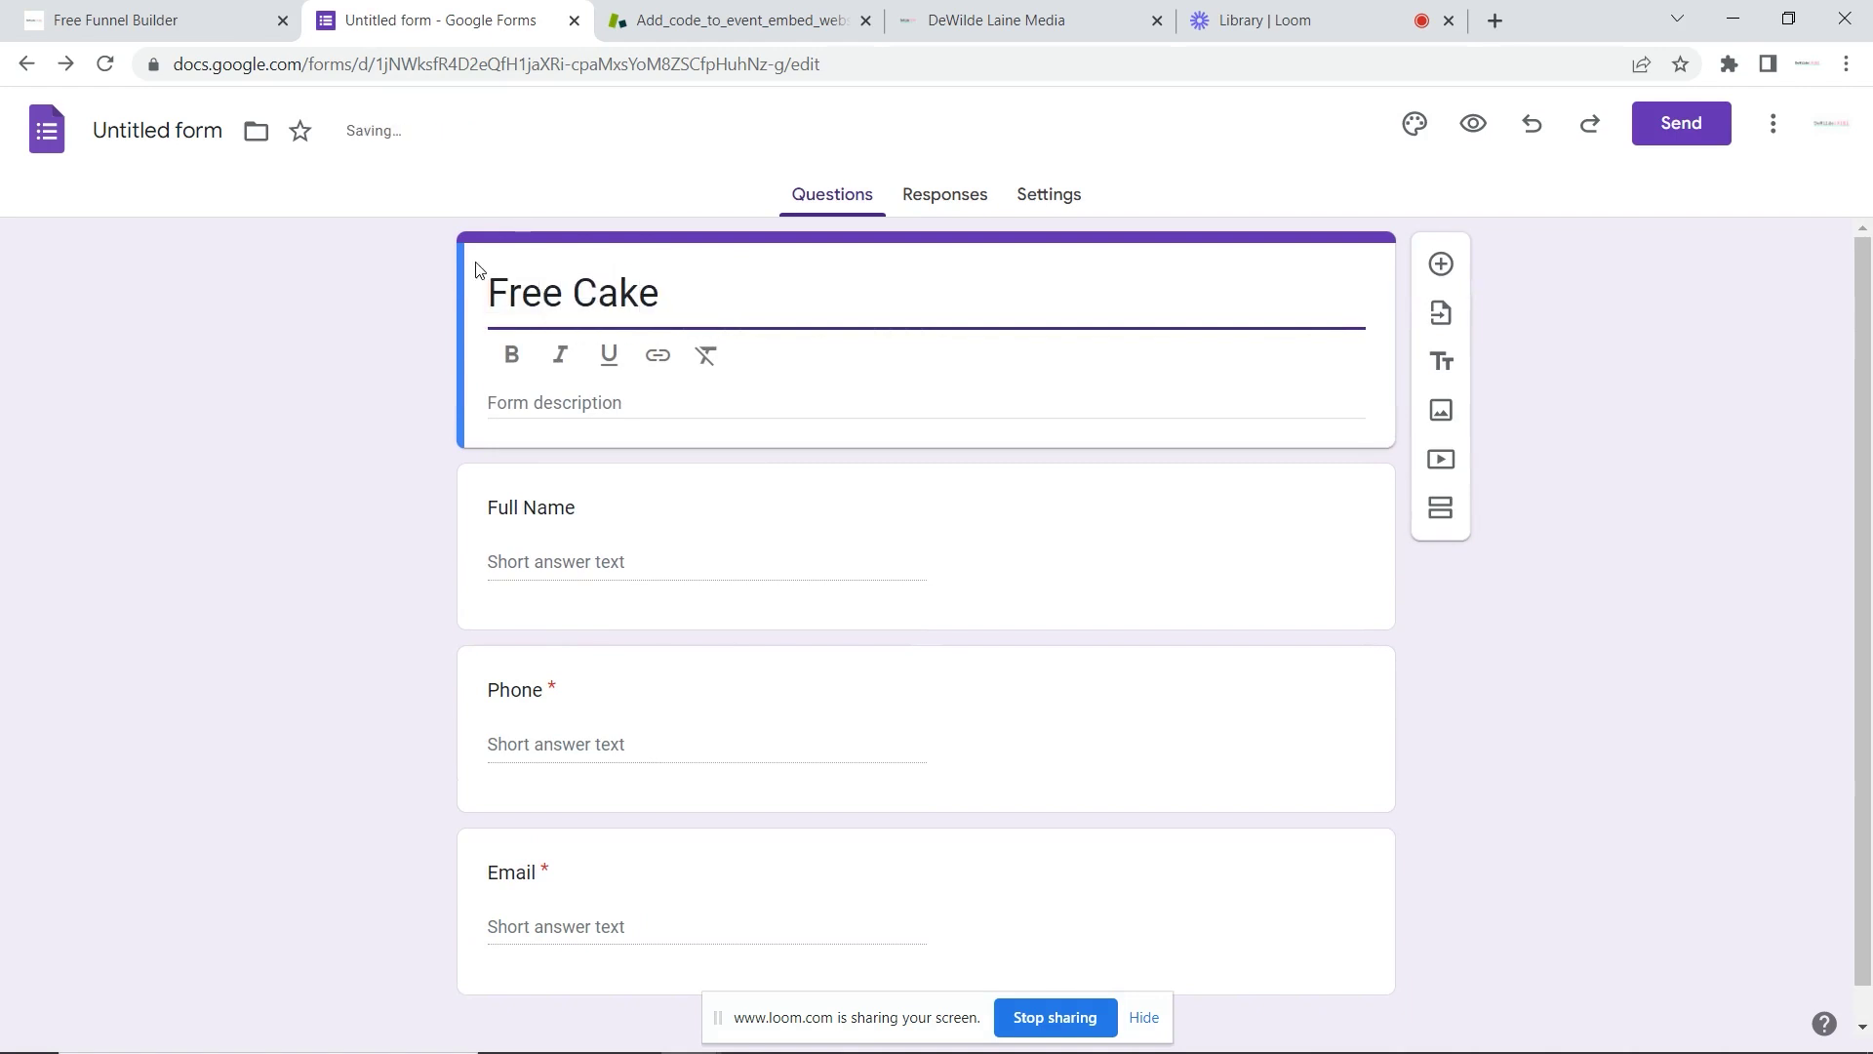
pyautogui.click(1675, 127)
# Step: Copy the form's <> embed HTML and bring up the page builder's element library
pyautogui.click(1676, 130)
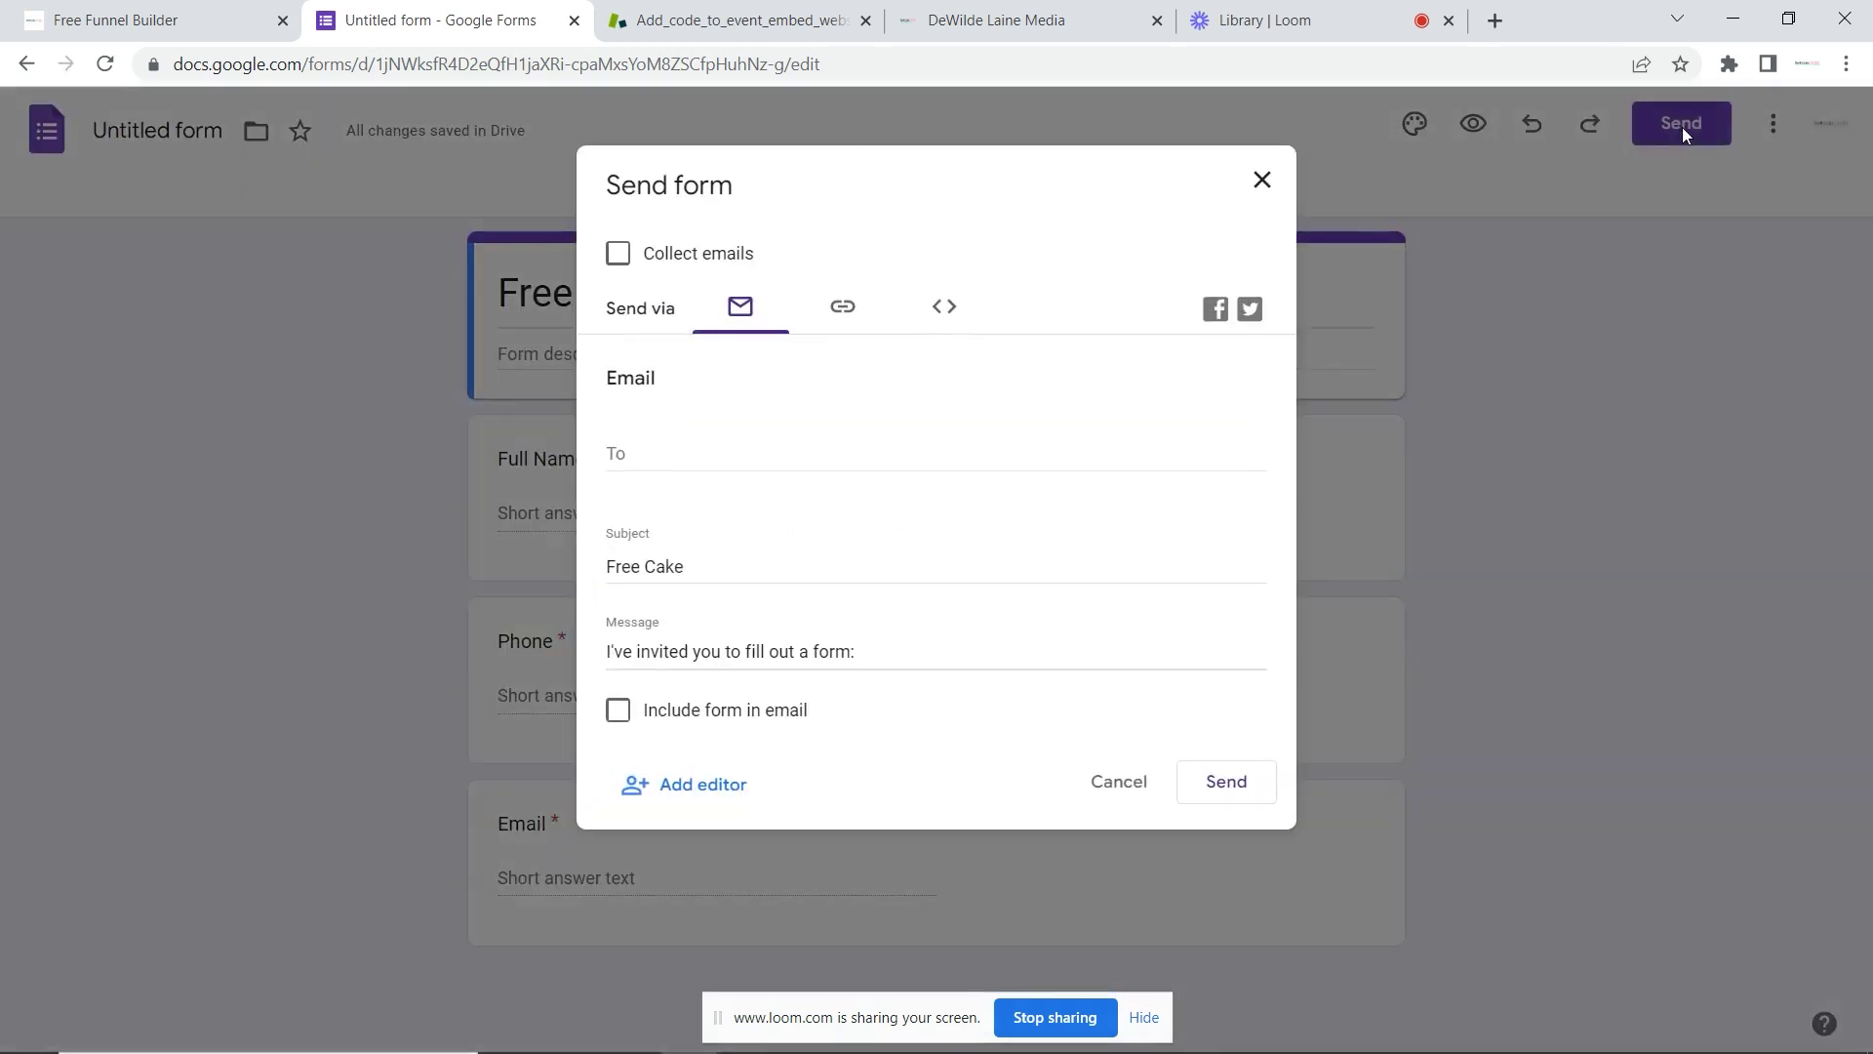
pyautogui.click(944, 308)
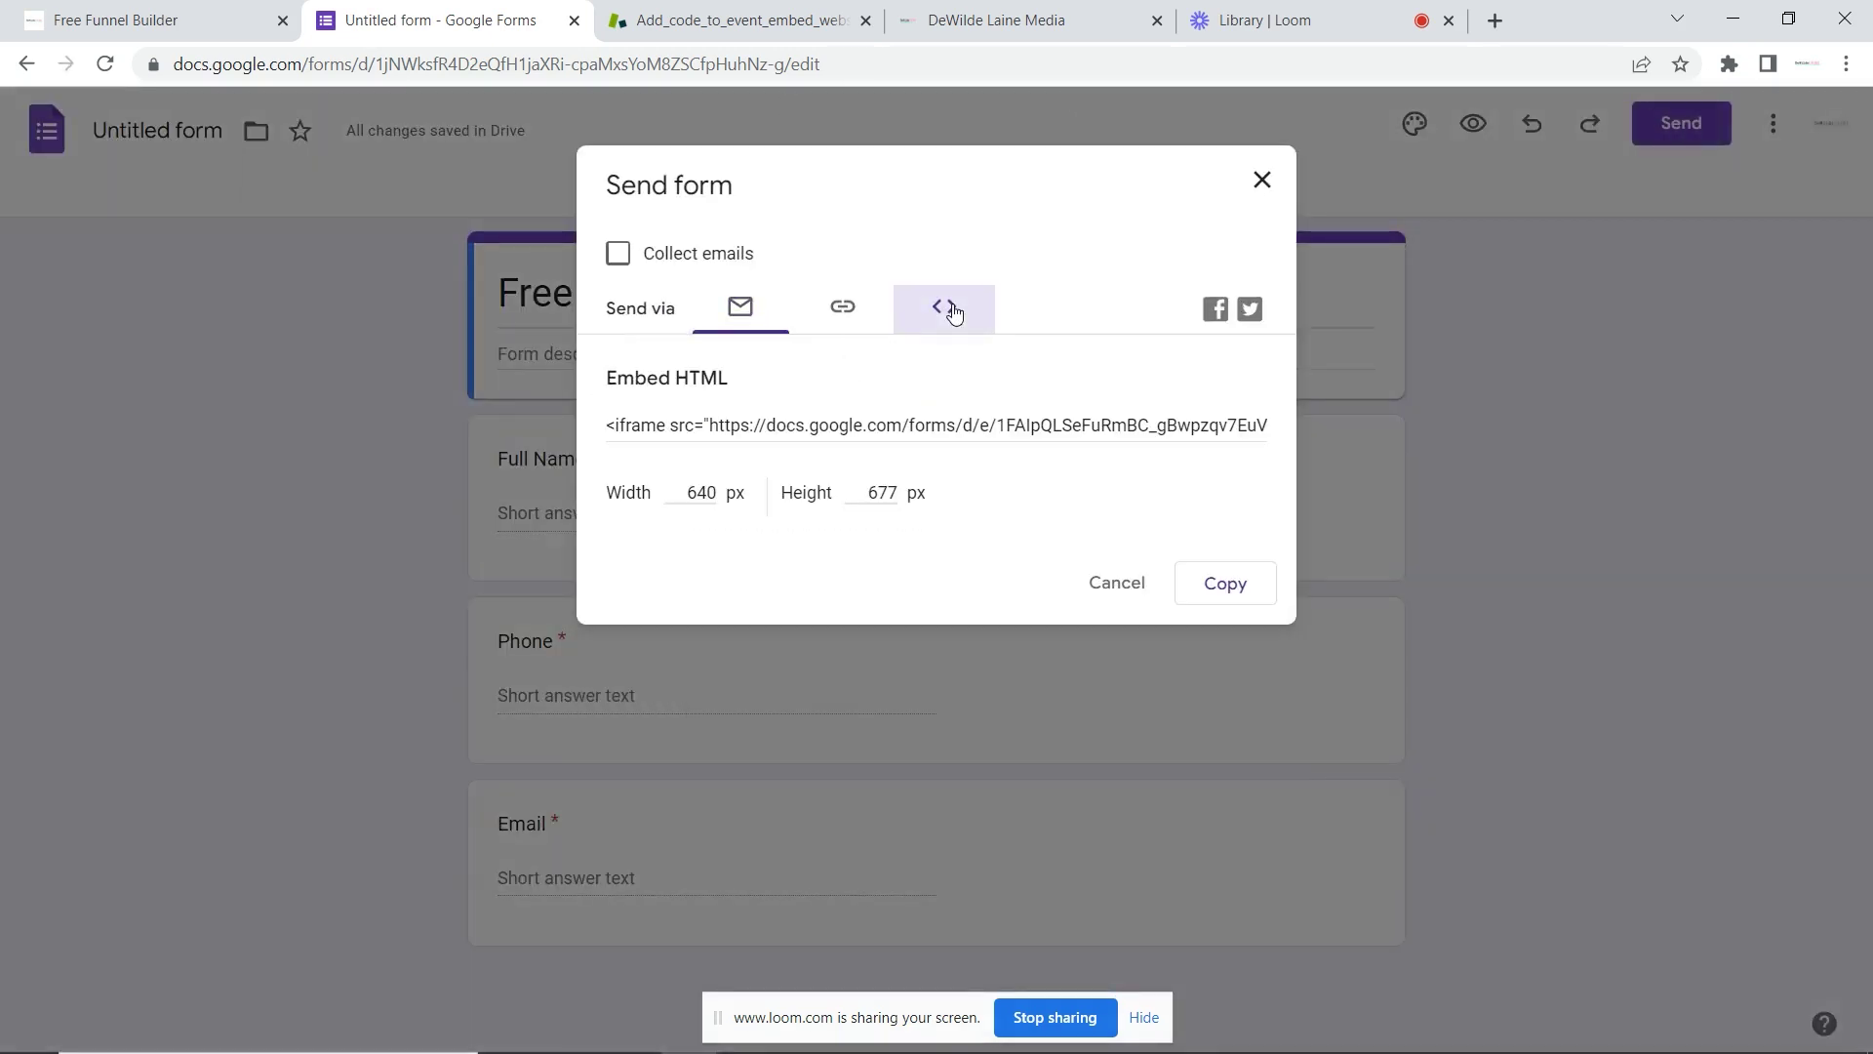
pyautogui.click(809, 427)
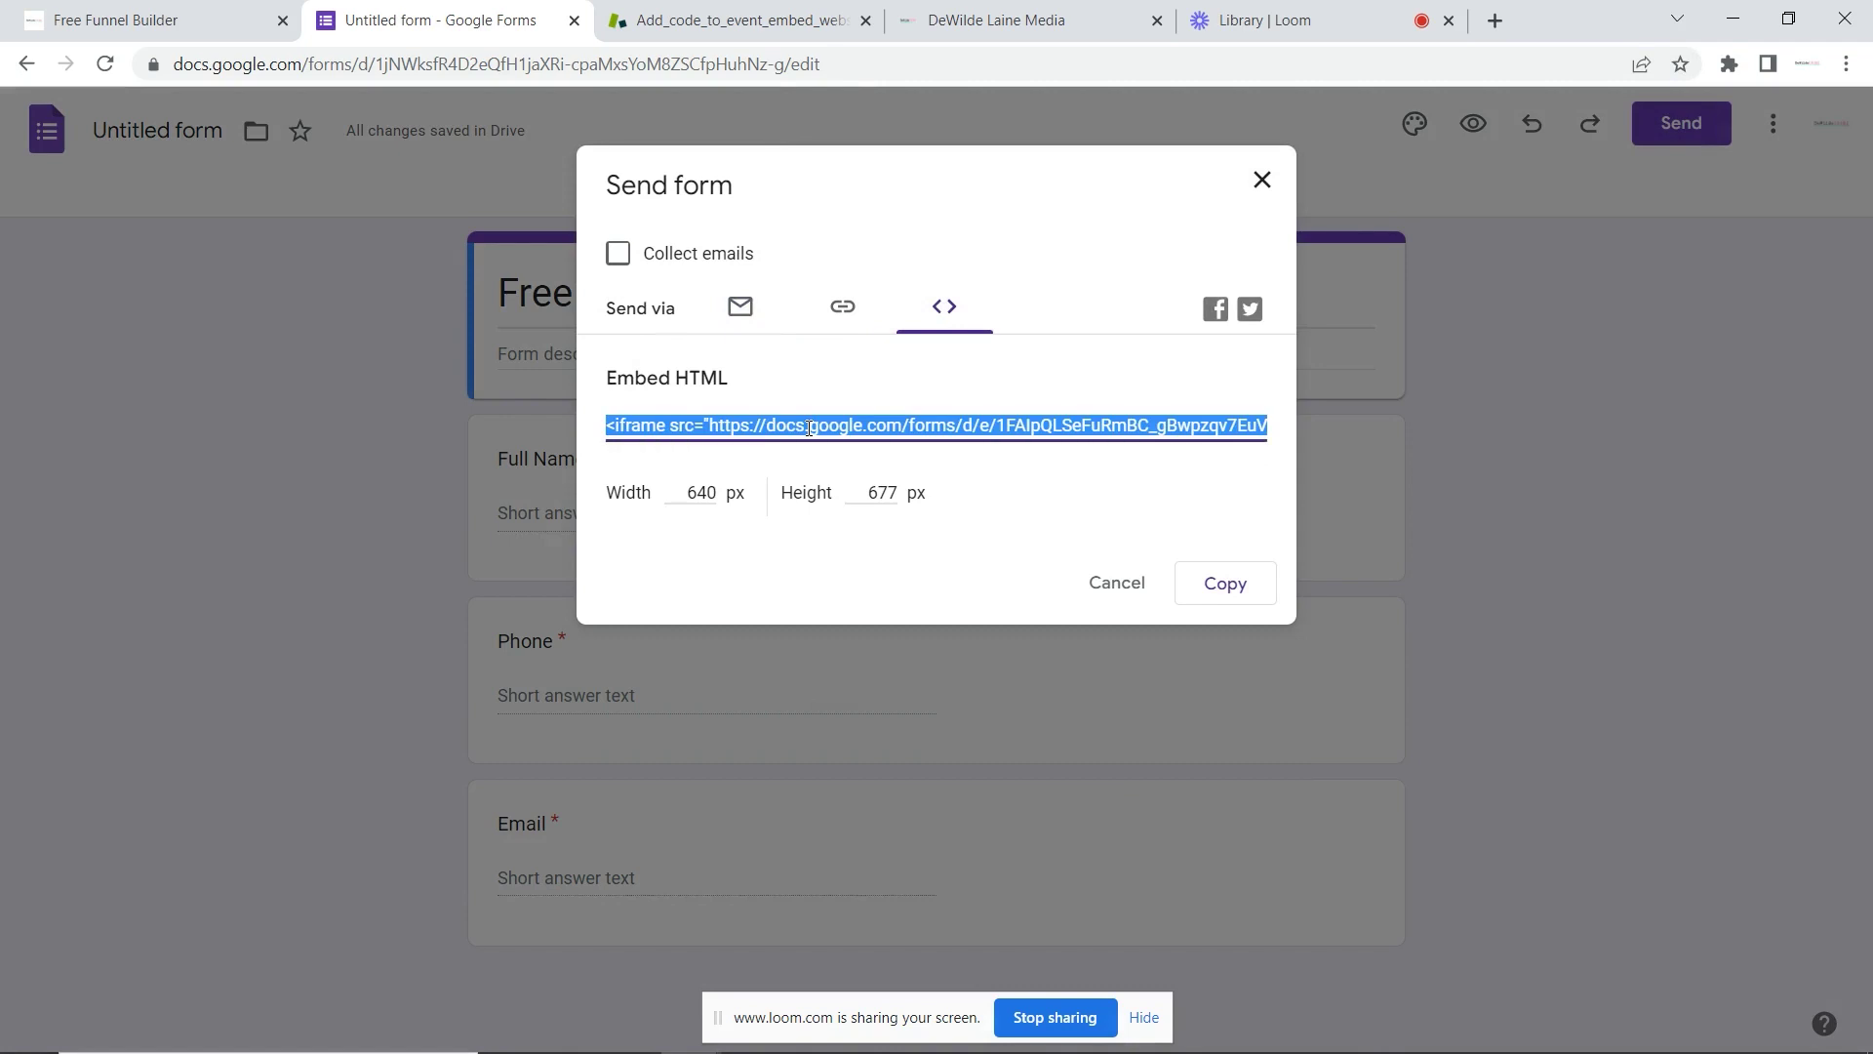
pyautogui.click(1208, 588)
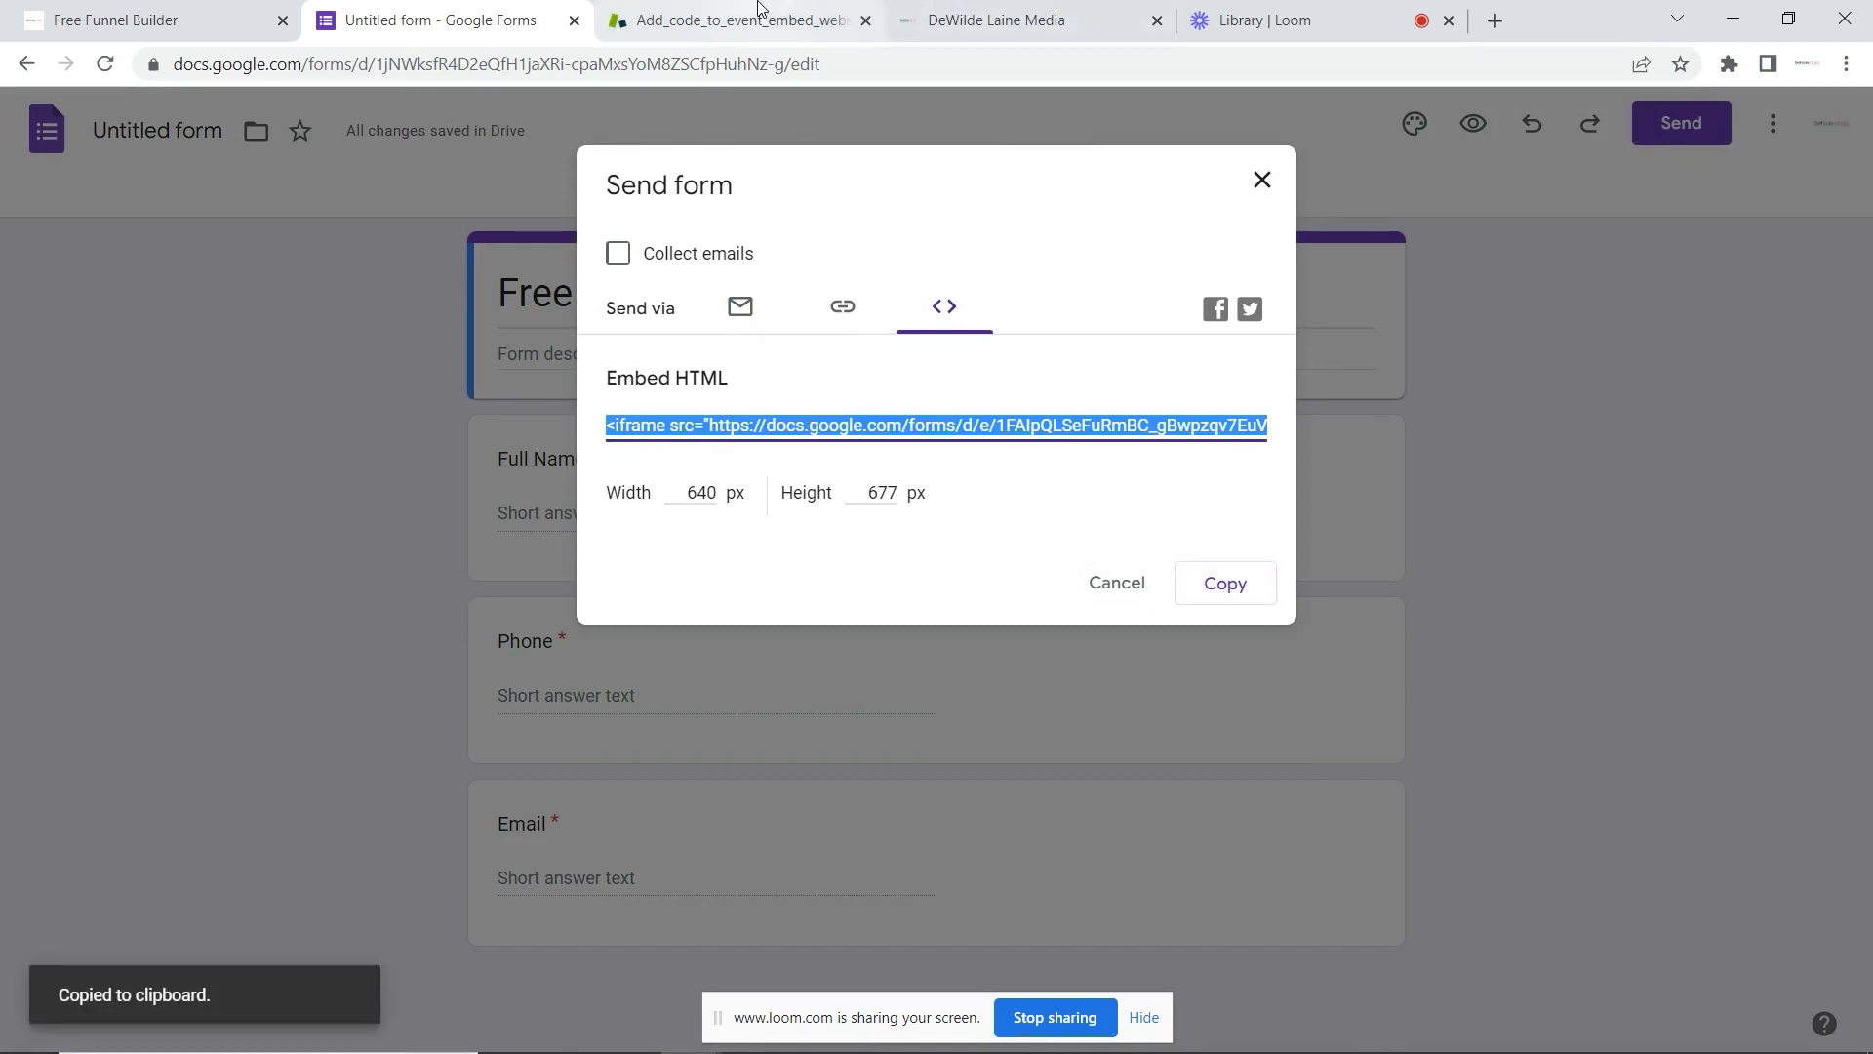
pyautogui.click(1008, 11)
pyautogui.click(1480, 762)
pyautogui.scroll(-5, 1531, 660)
# Step: Add a Custom JS/HTML block to the hero column holding the pasted Google Forms iframe code
pyautogui.scroll(5, 1541, 364)
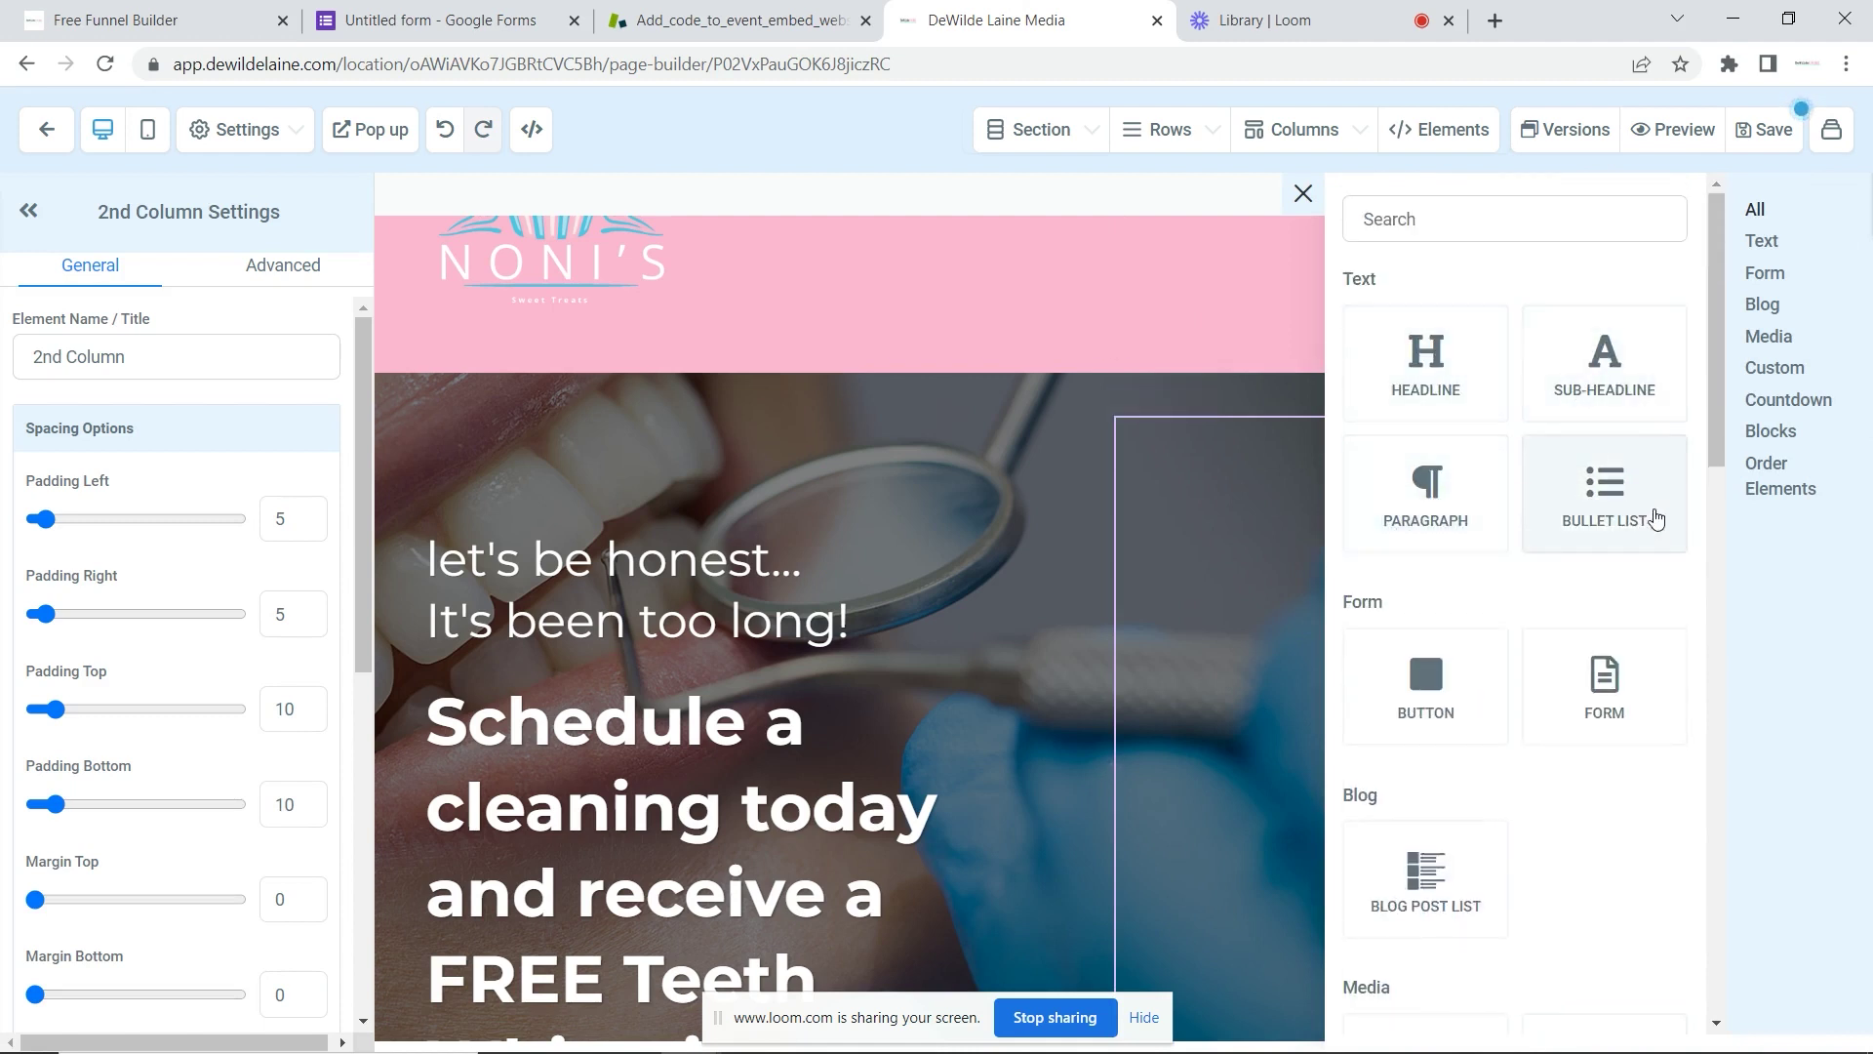
pyautogui.scroll(-2, 1442, 532)
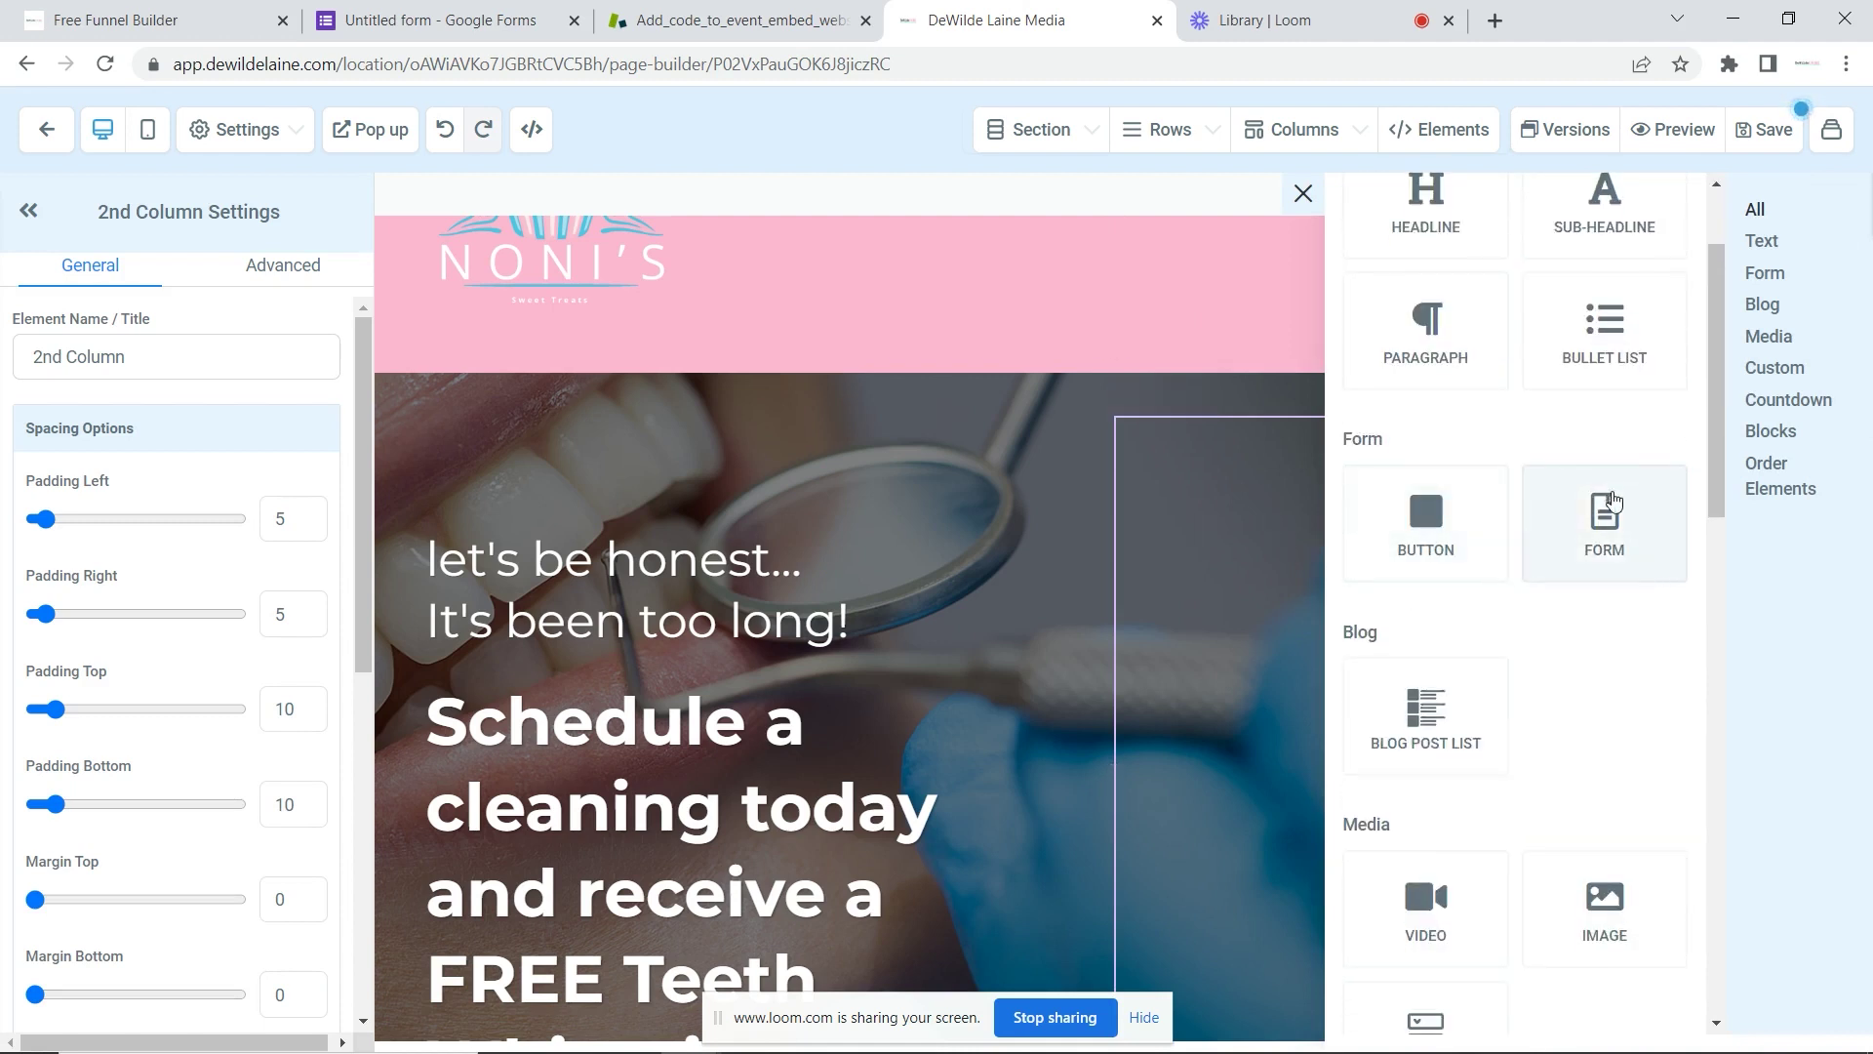
pyautogui.scroll(-4, 1378, 501)
pyautogui.scroll(-4, 1561, 585)
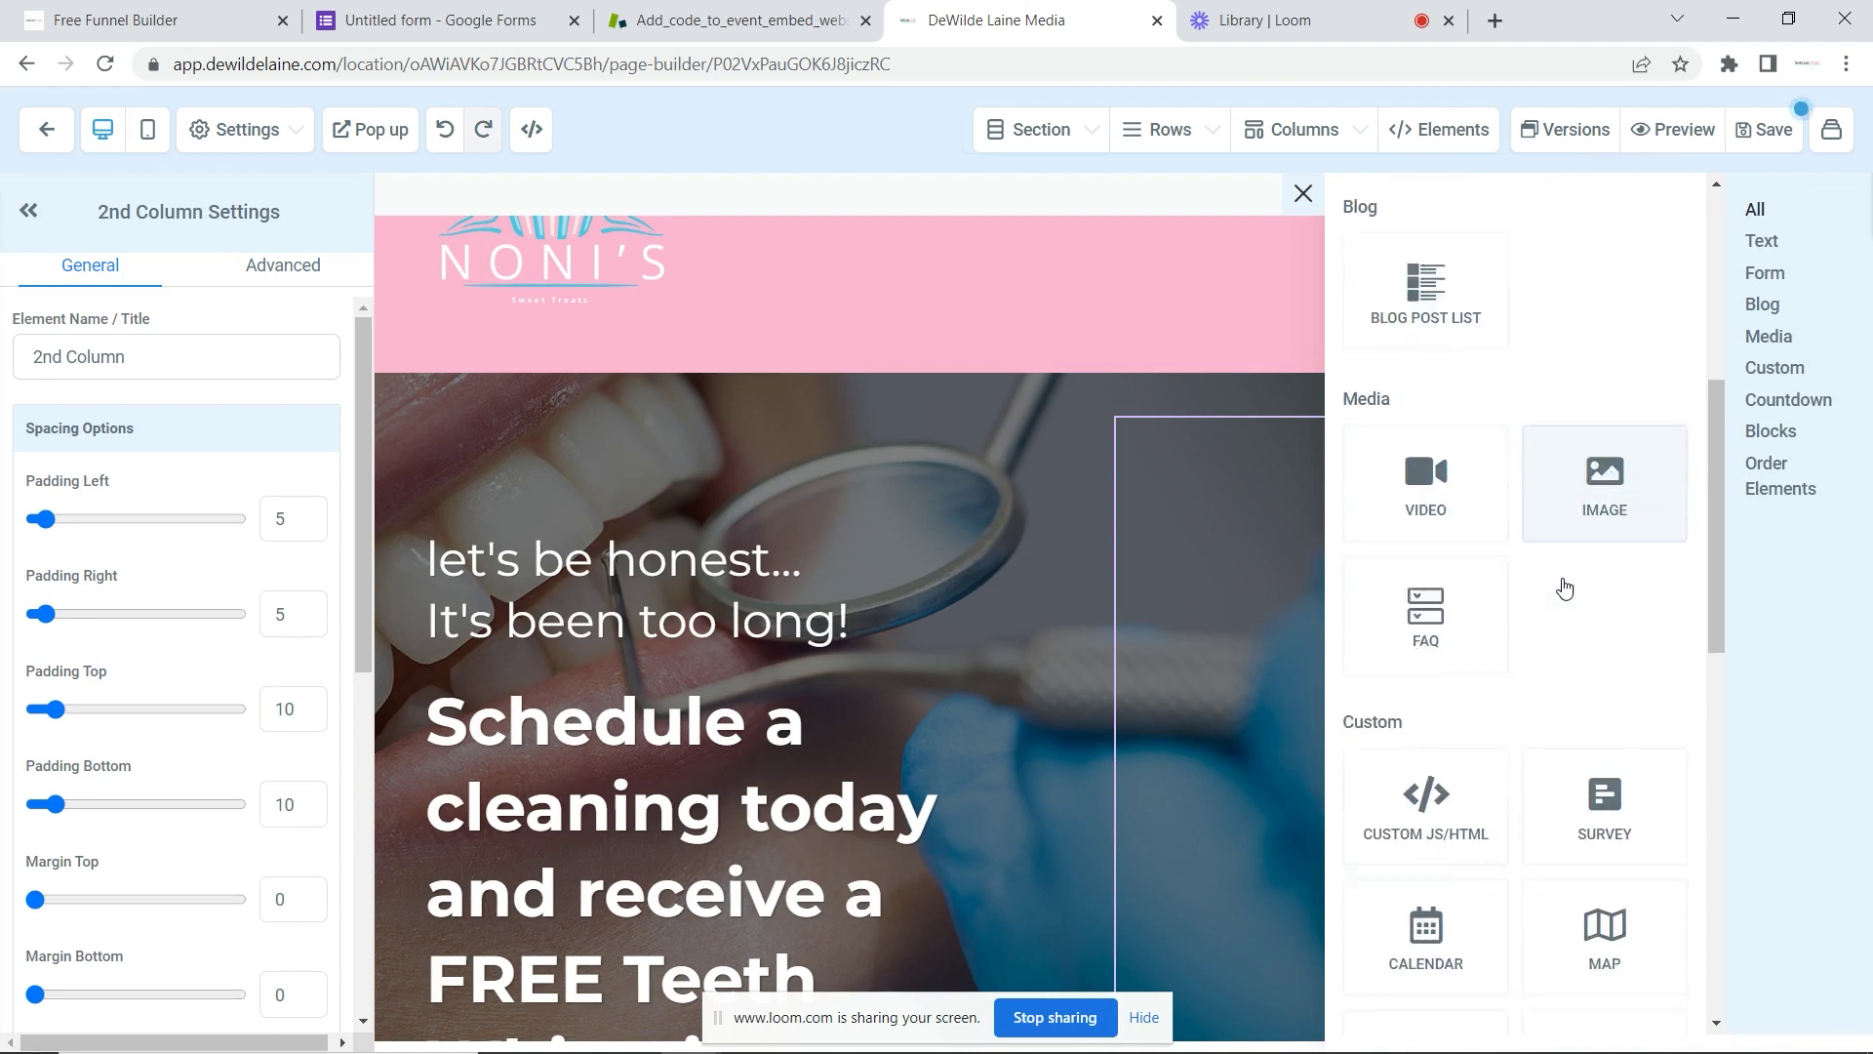
pyautogui.click(1424, 585)
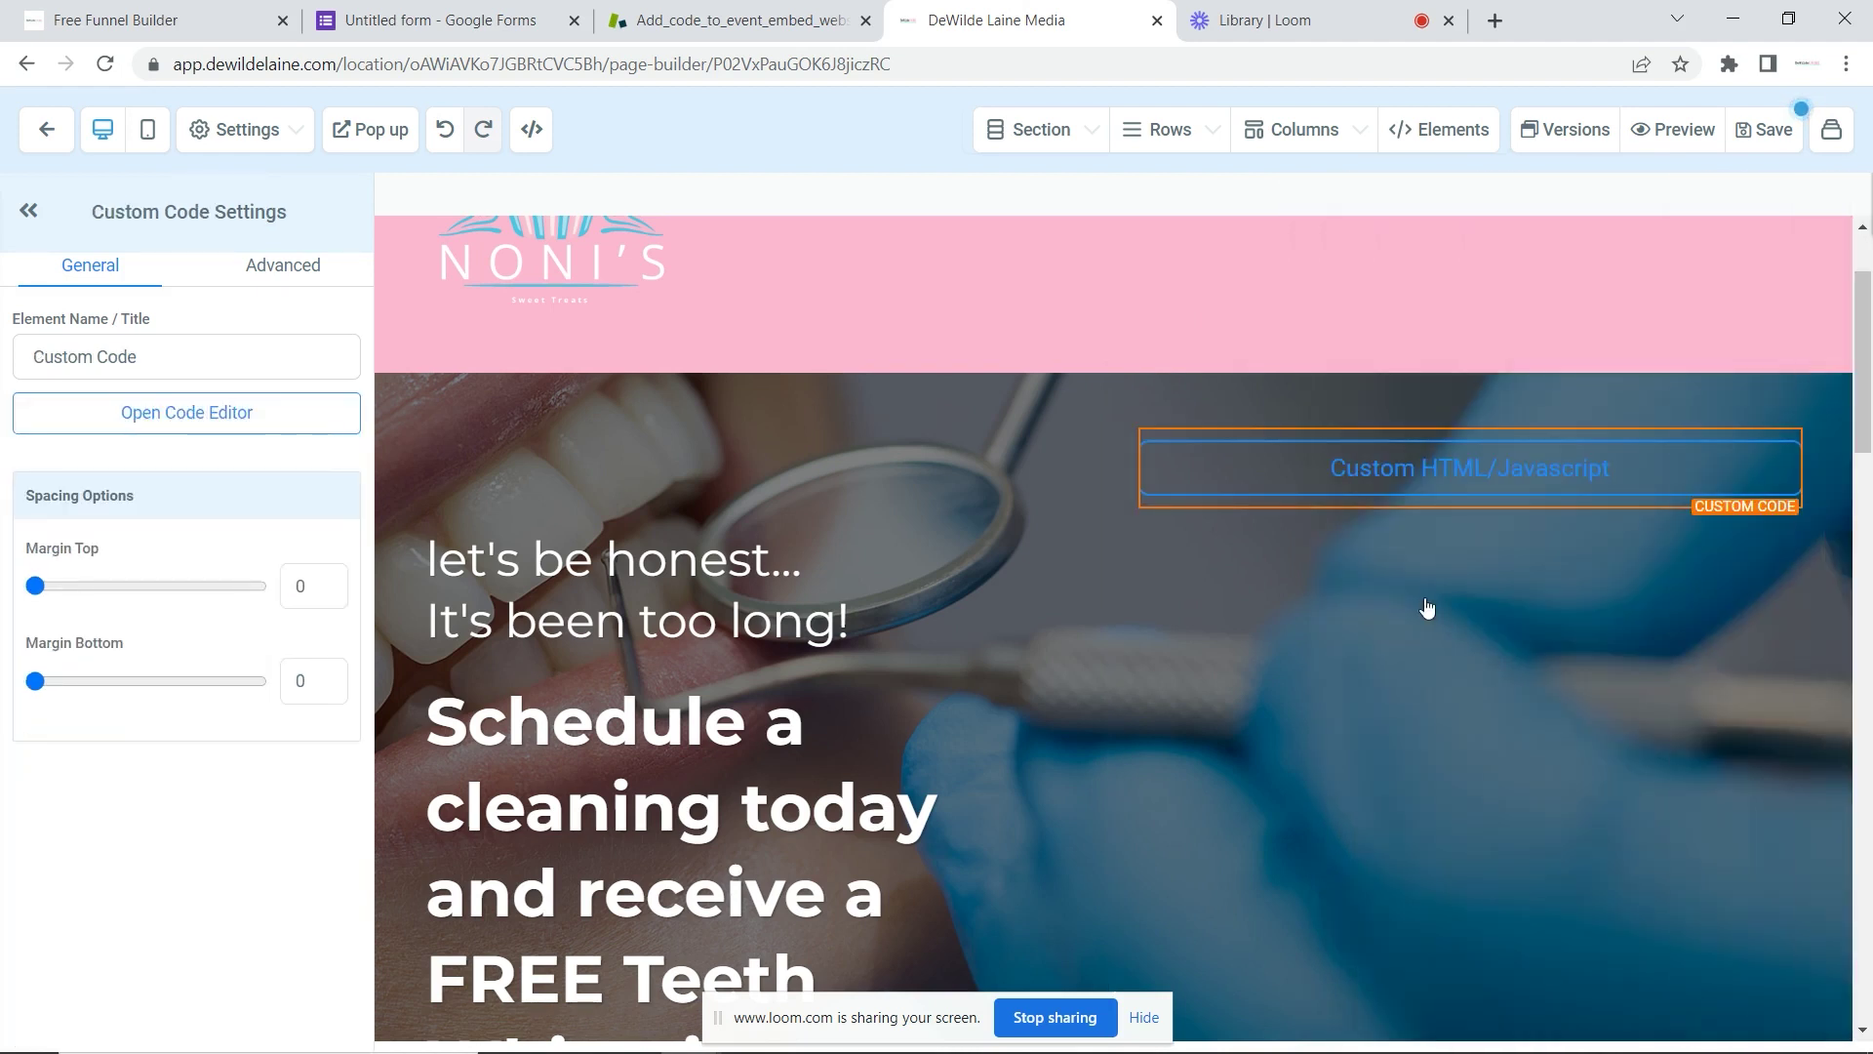
pyautogui.click(187, 410)
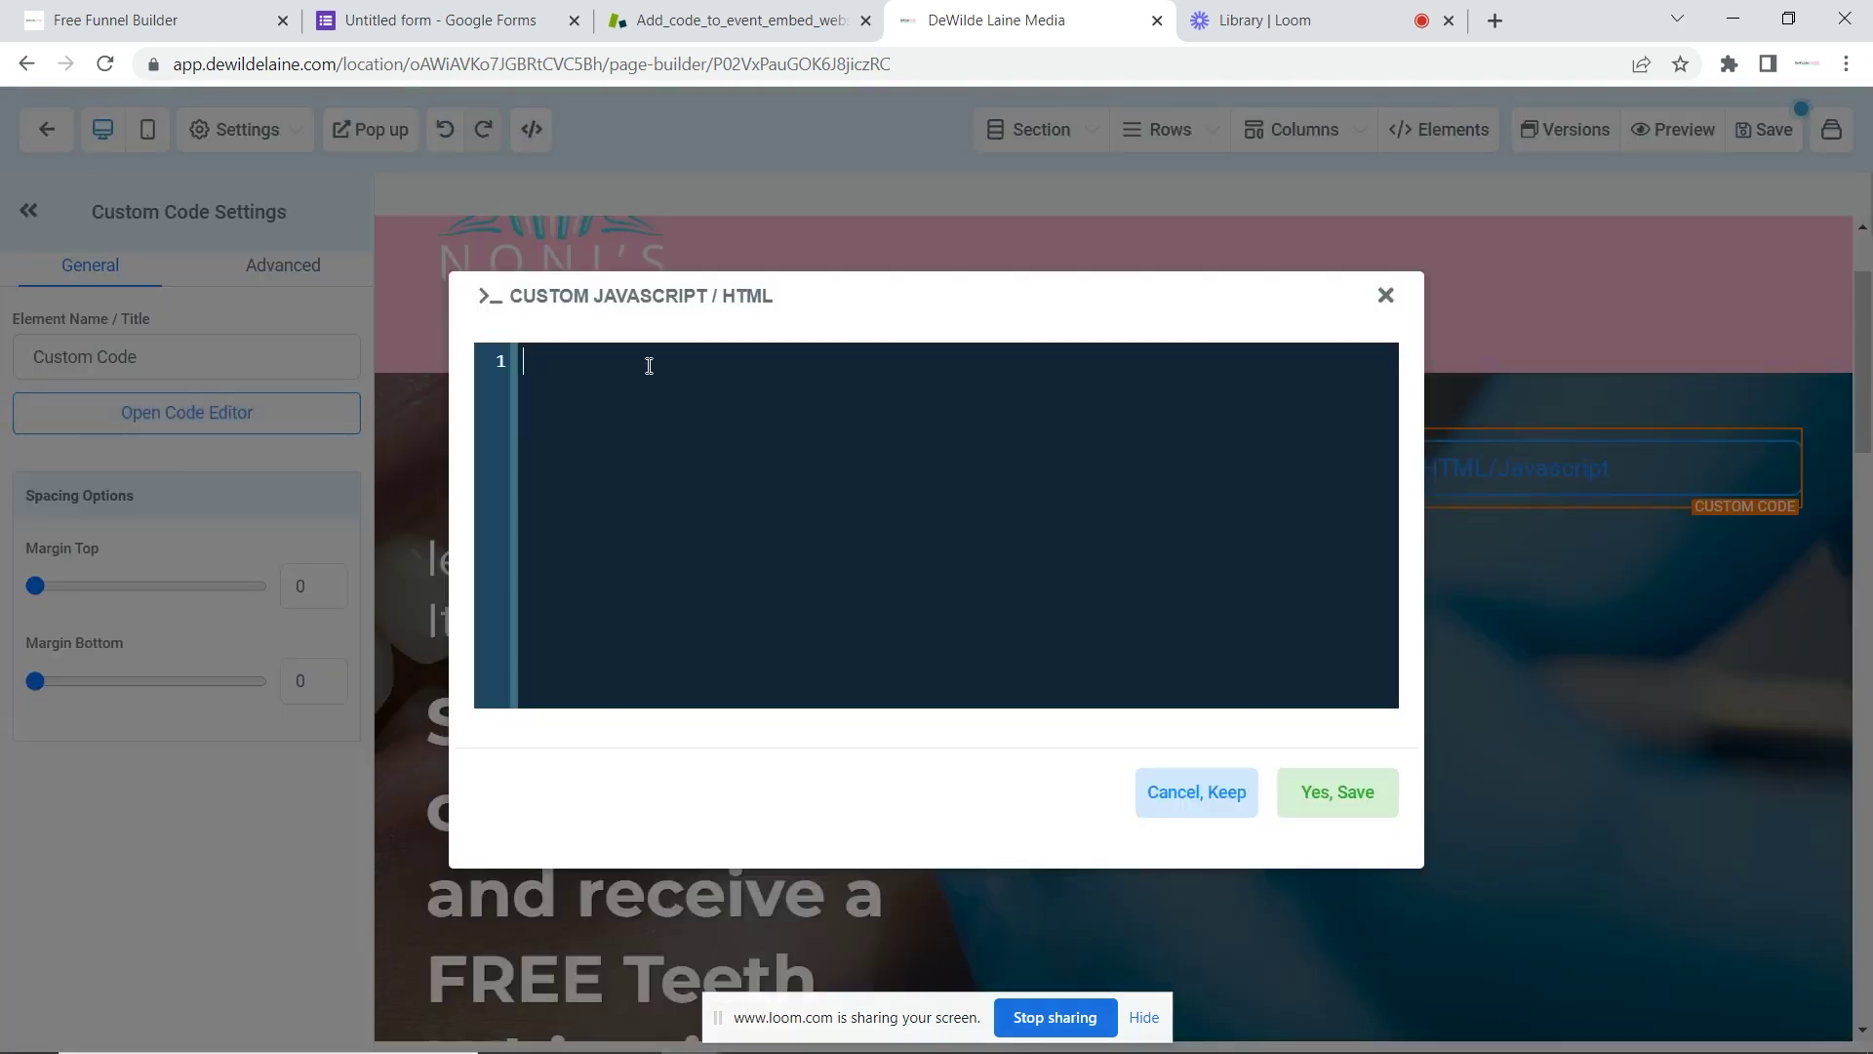
pyautogui.hotkey('ctrl', 'v')
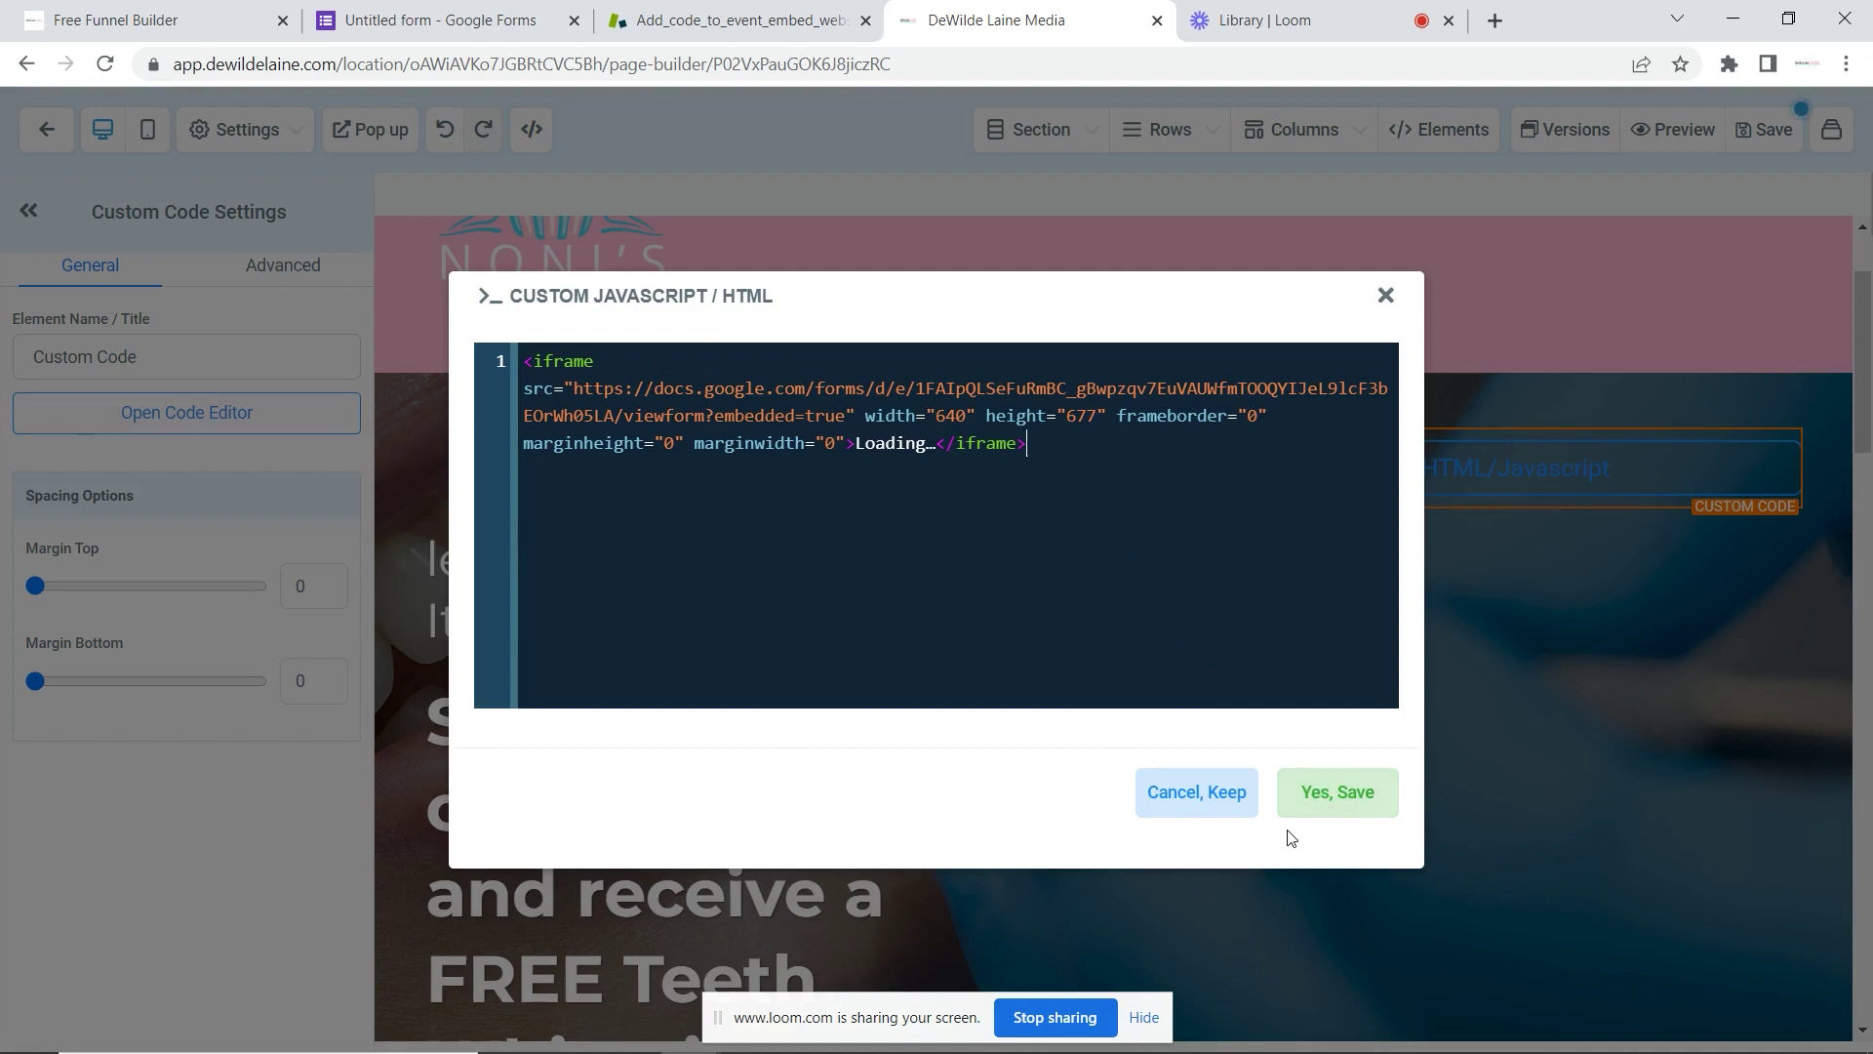
pyautogui.click(1315, 806)
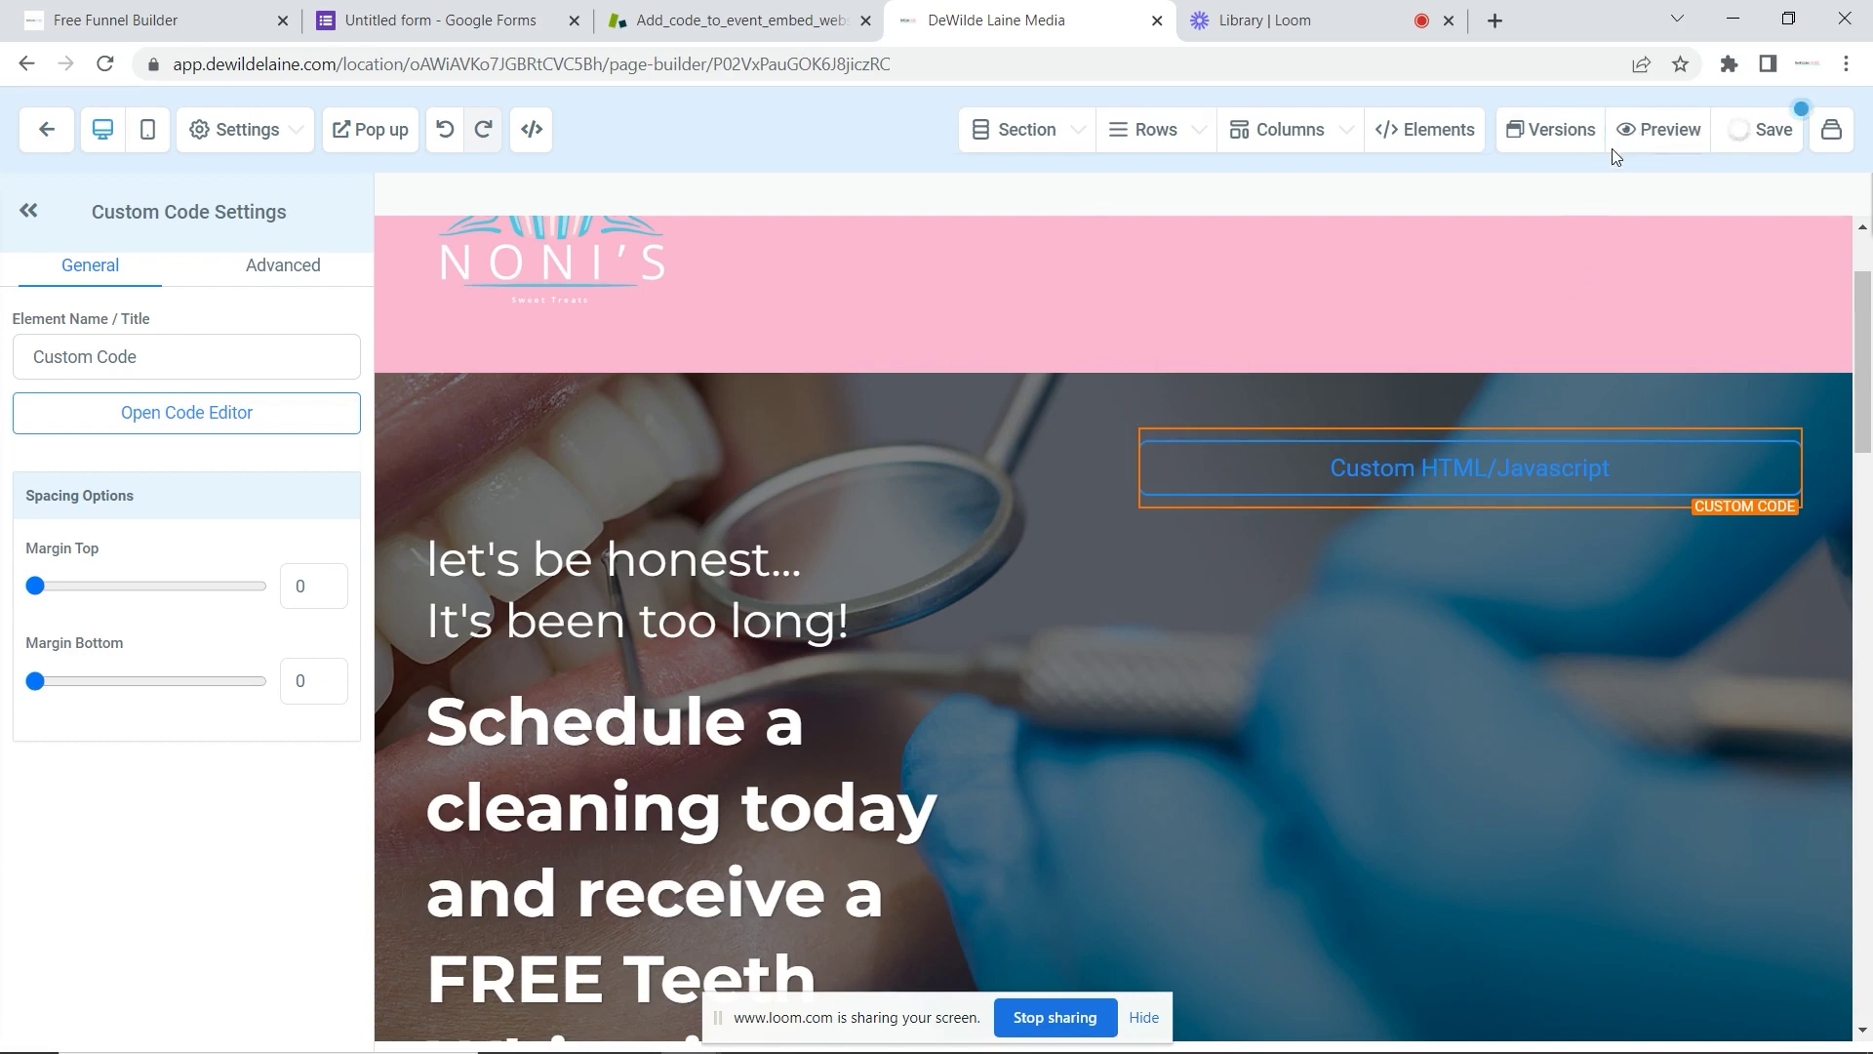
pyautogui.click(1659, 129)
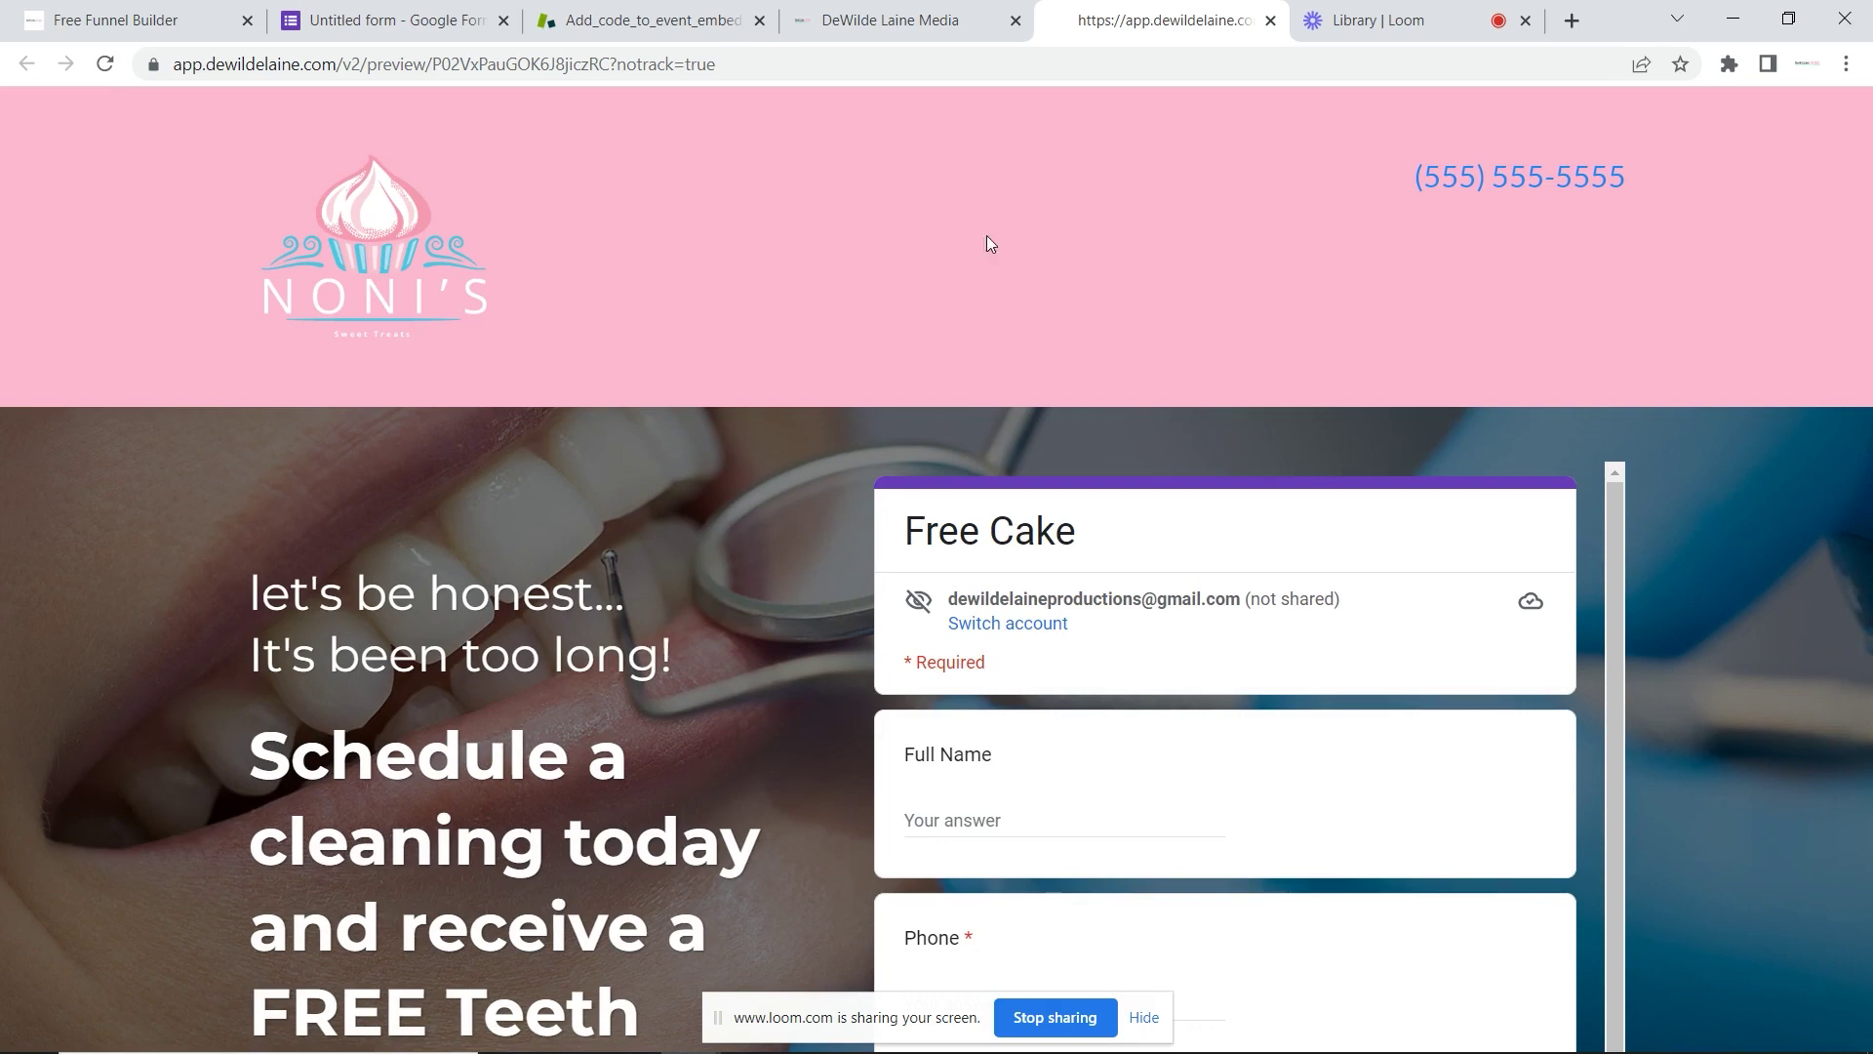
pyautogui.scroll(-6, 1100, 367)
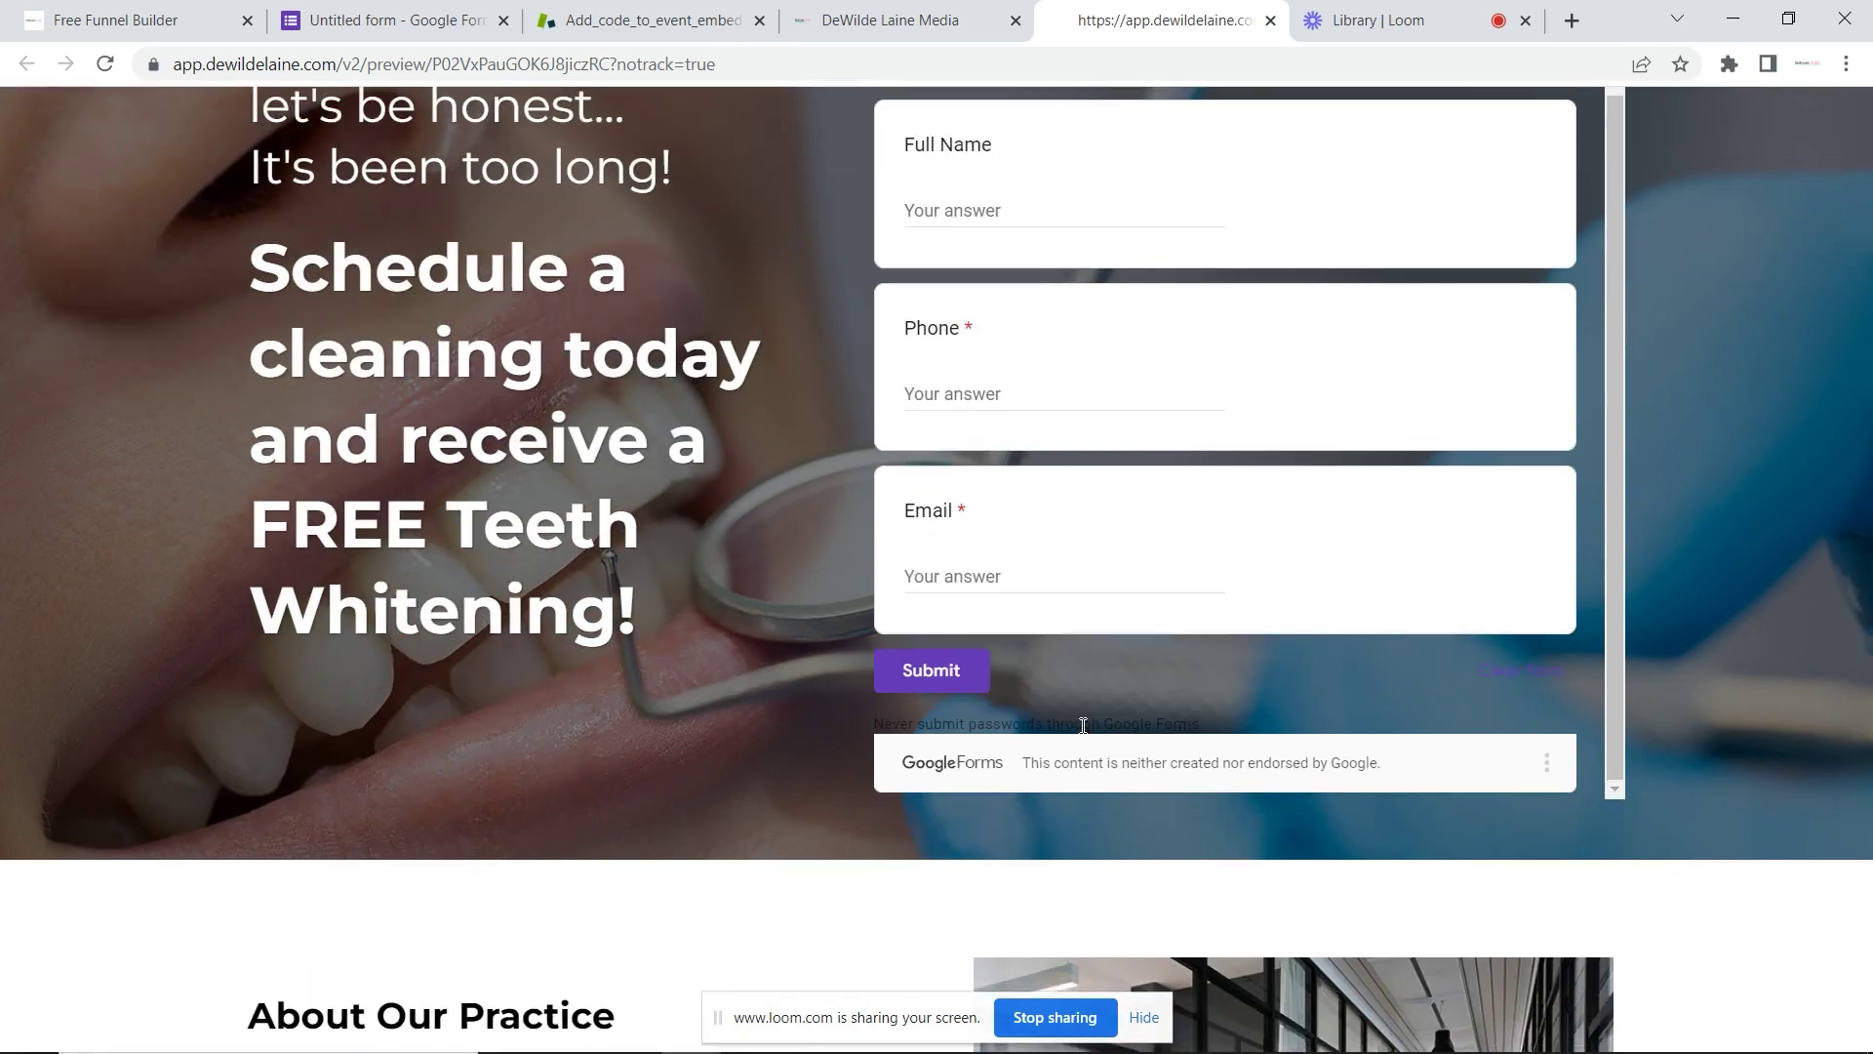
pyautogui.scroll(7, 1057, 368)
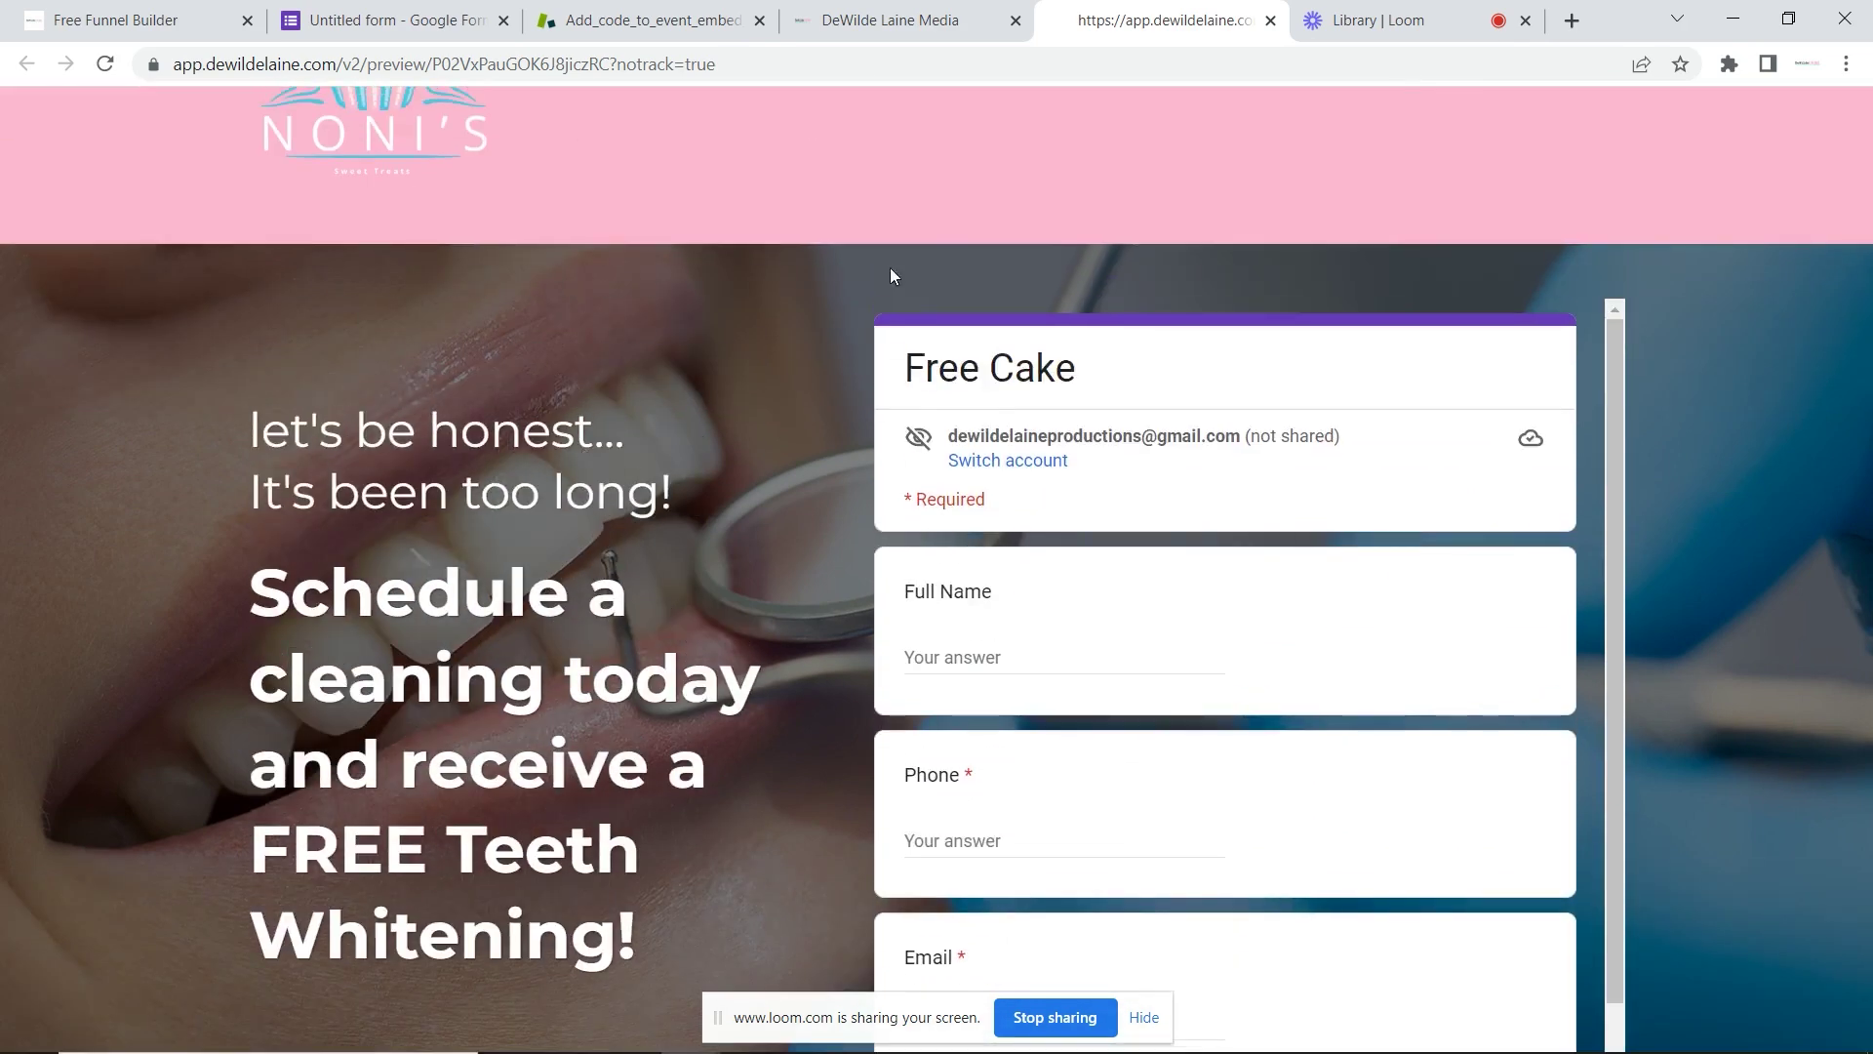
pyautogui.scroll(-20, 581, 694)
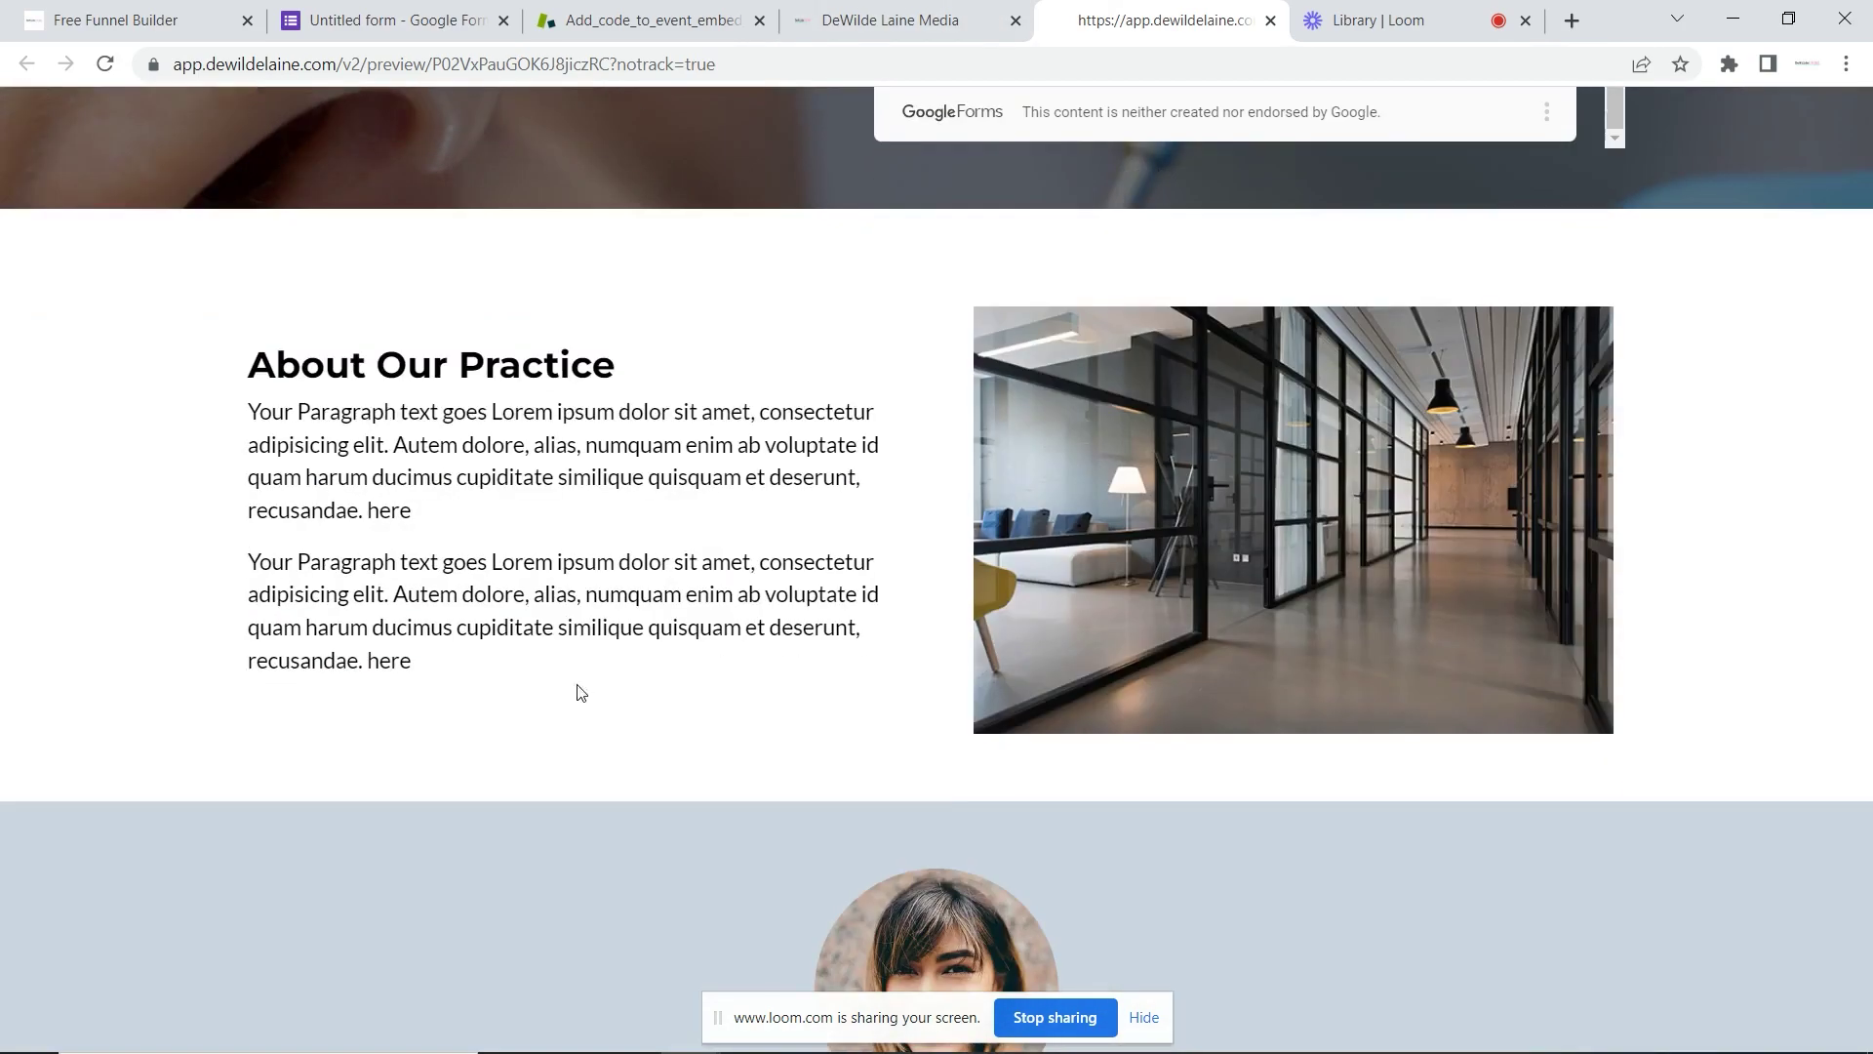
pyautogui.scroll(-6, 527, 610)
pyautogui.scroll(20, 827, 585)
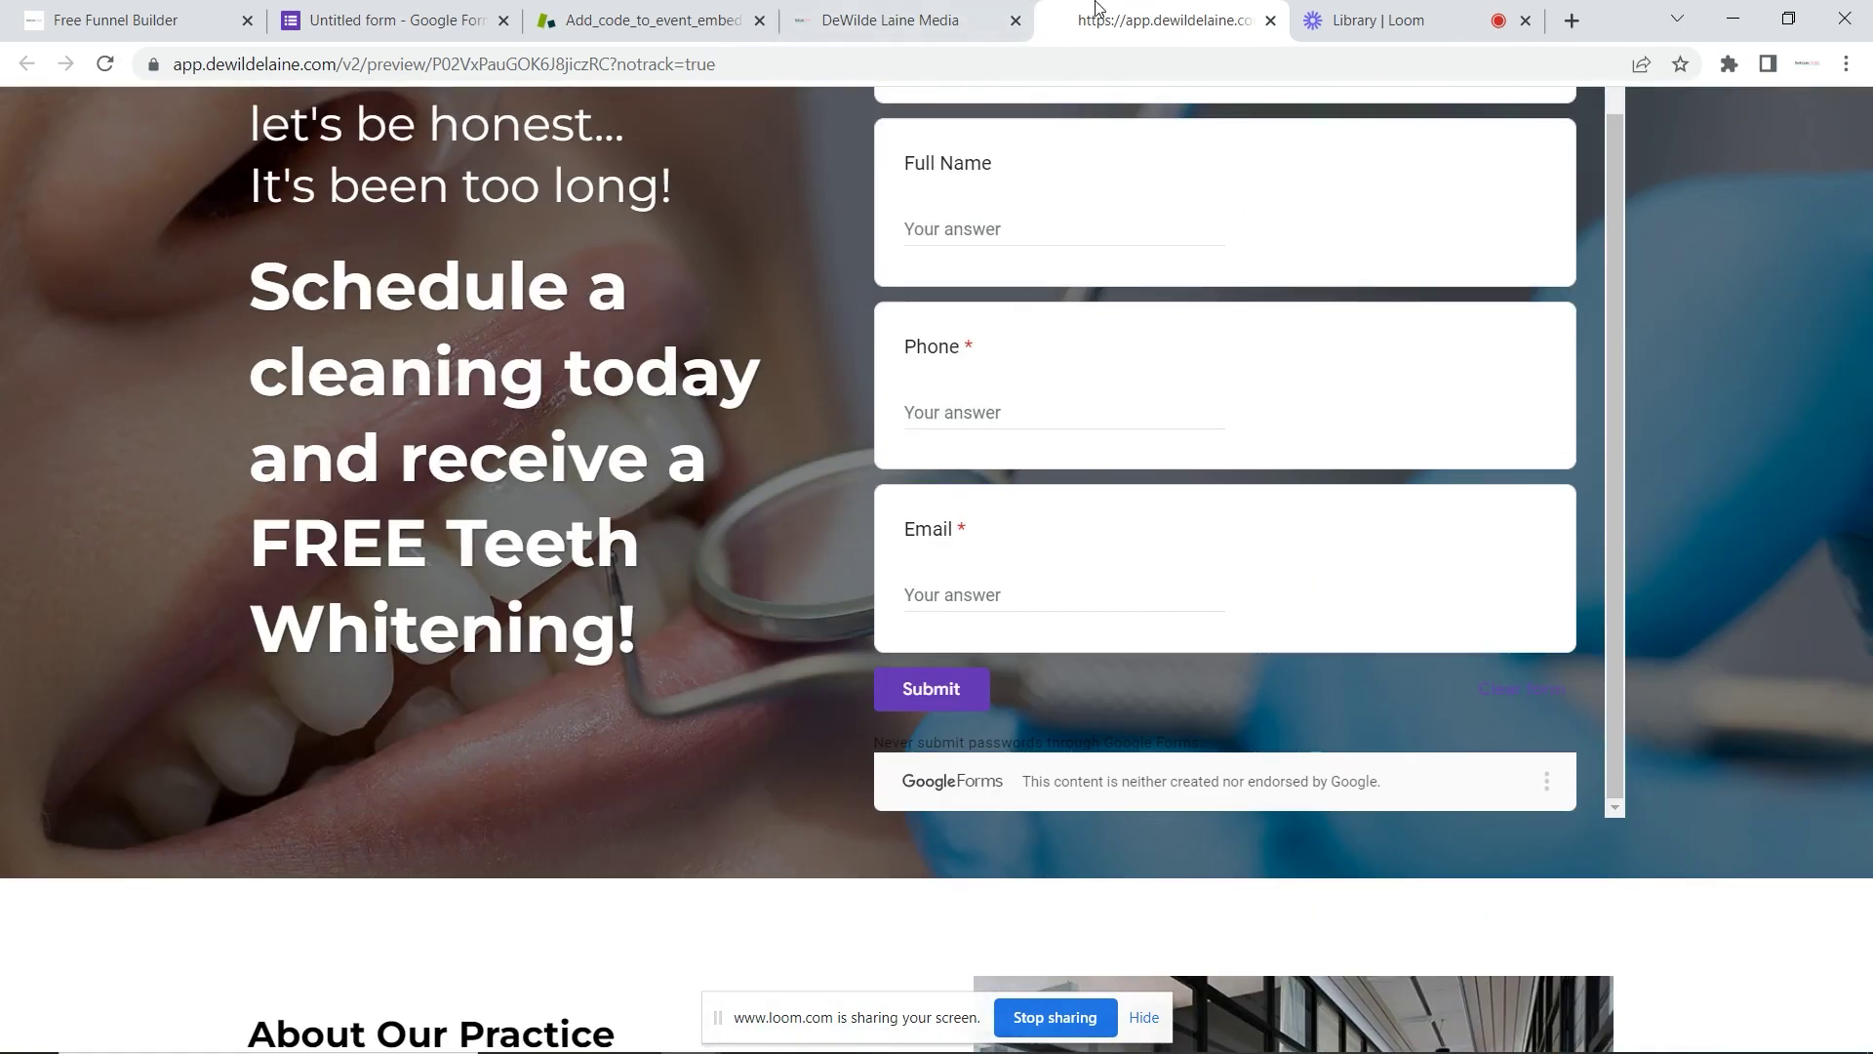
pyautogui.click(1271, 21)
pyautogui.click(939, 8)
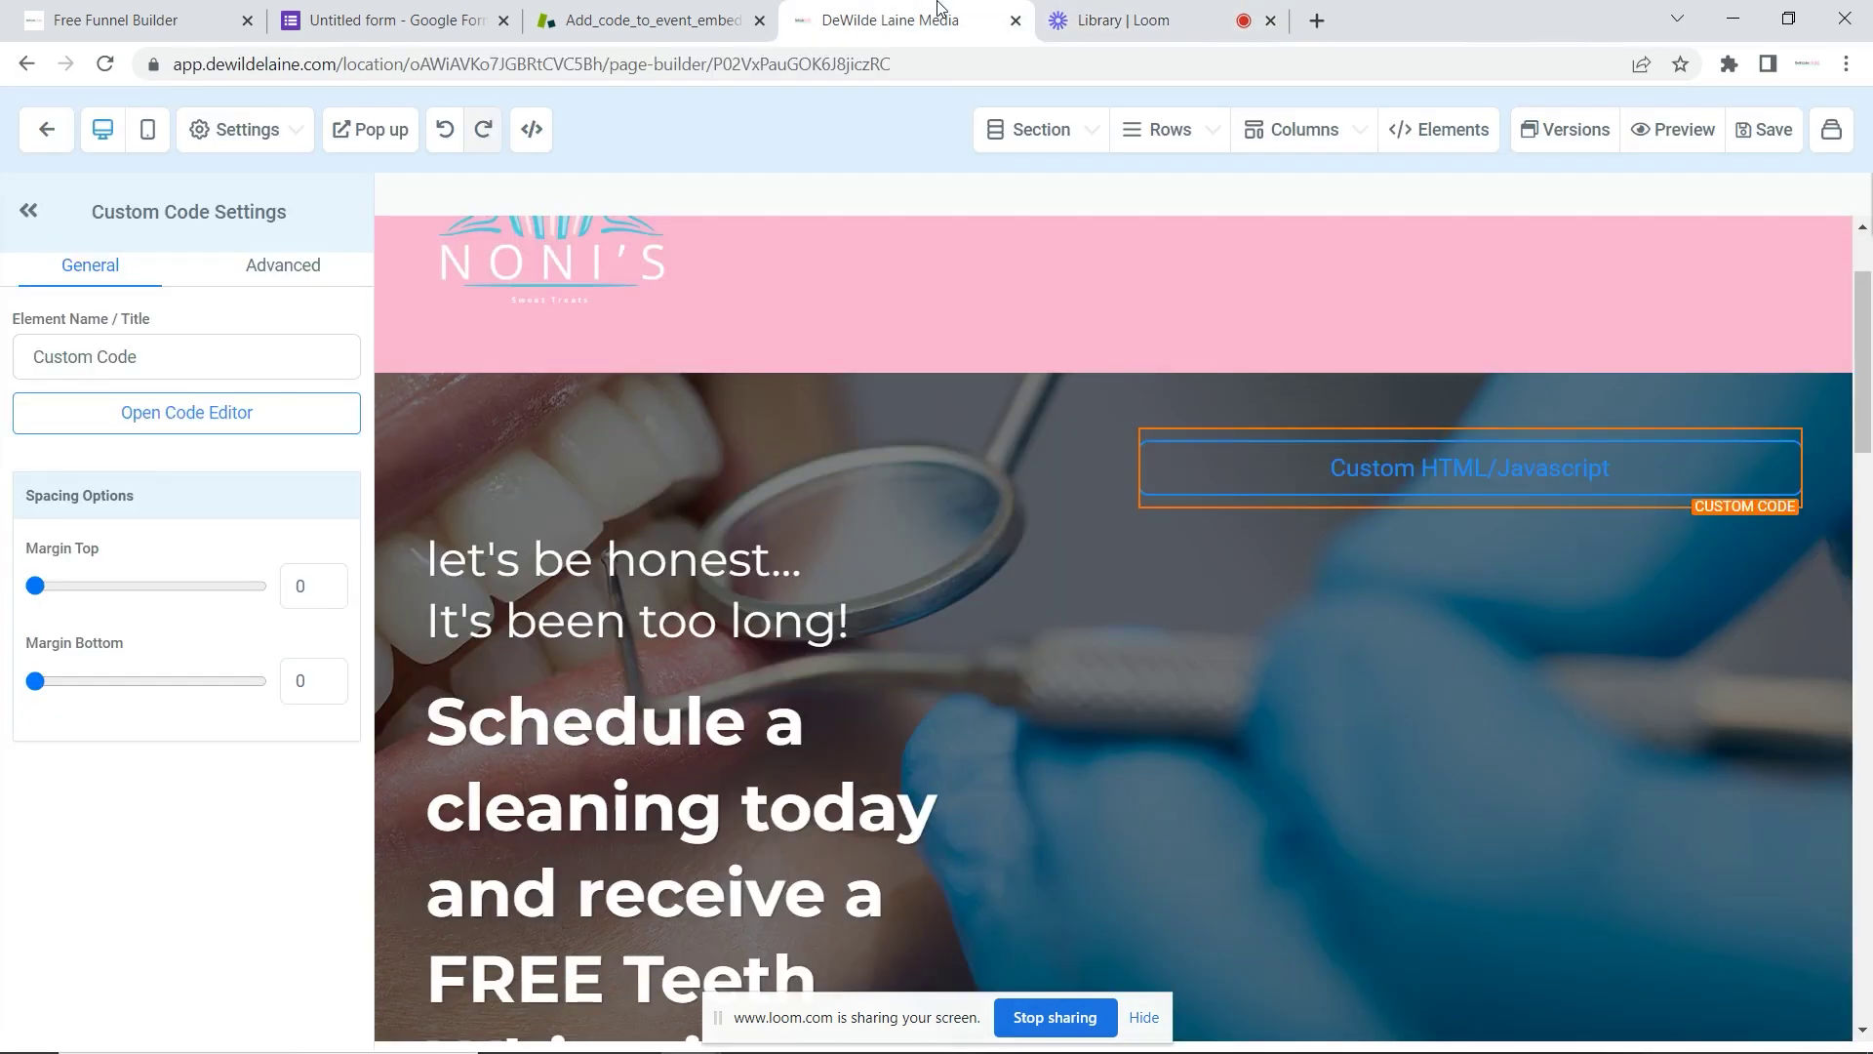
# Step: Return to the Funnels list and open the Book With Me page in the builder
pyautogui.click(47, 129)
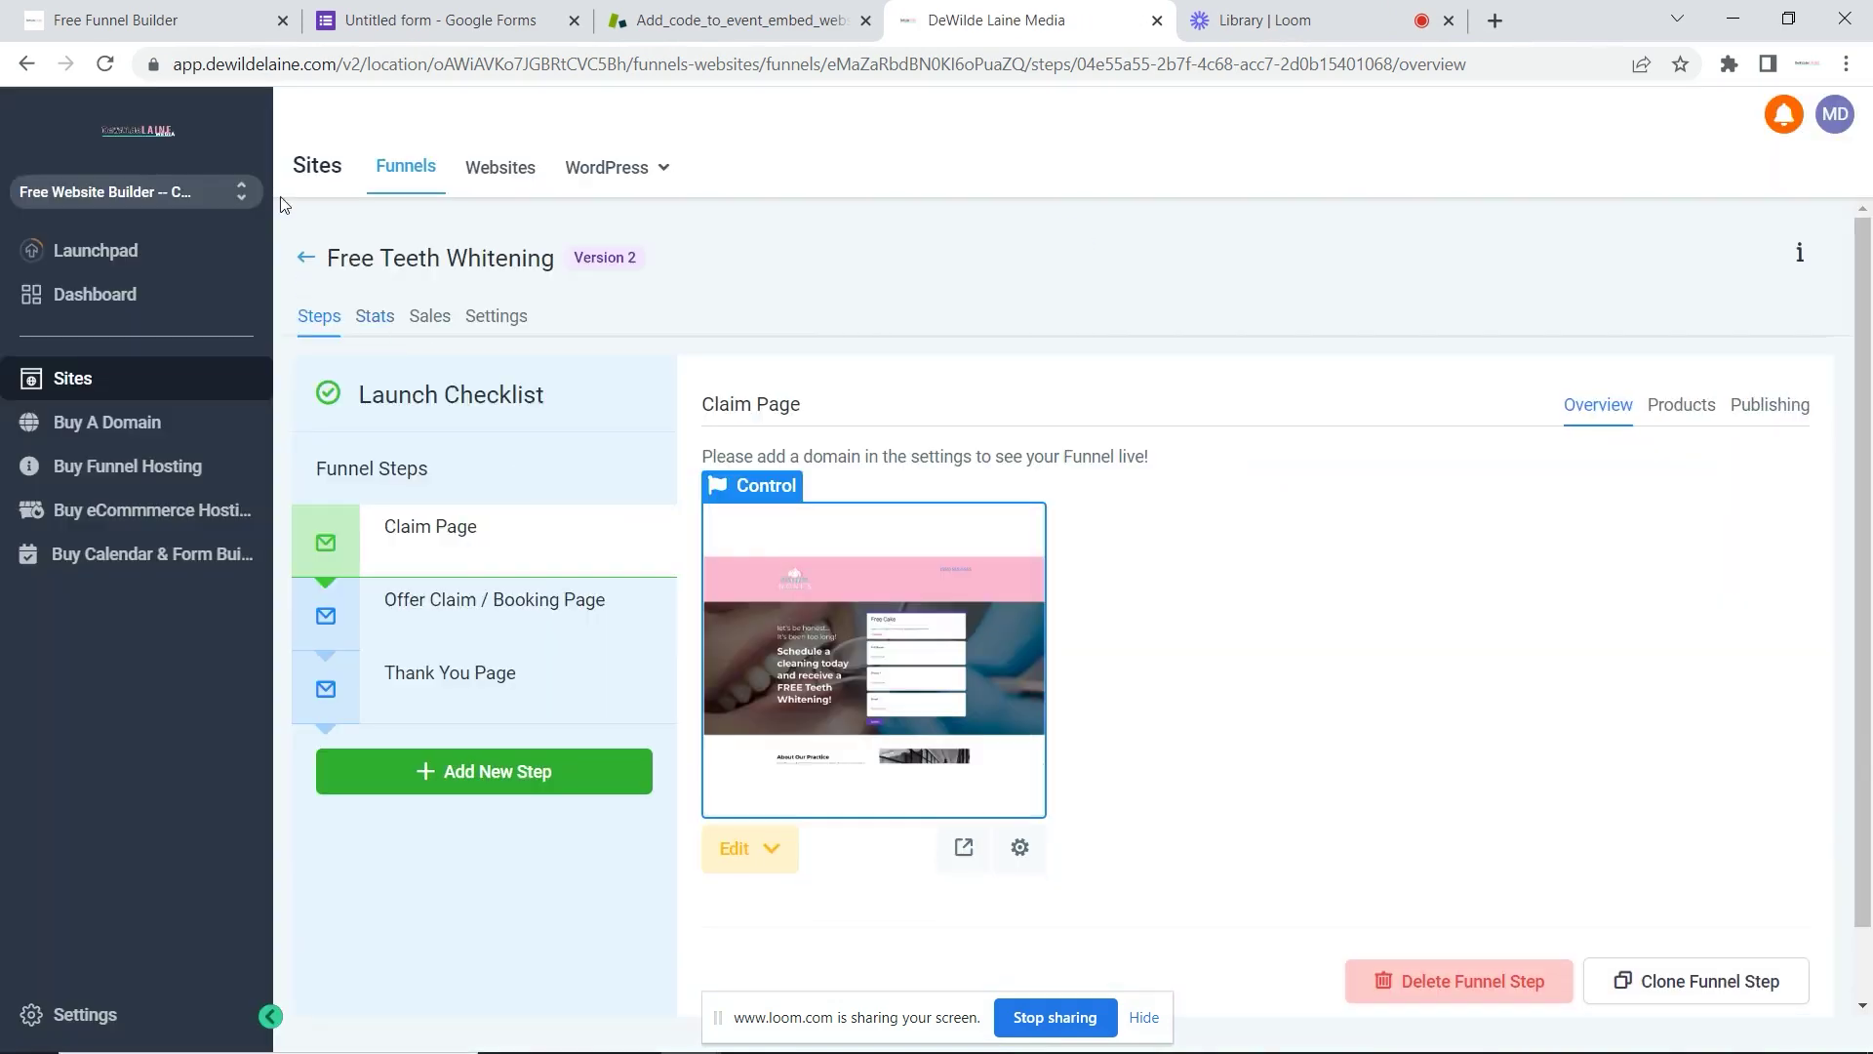
pyautogui.click(308, 263)
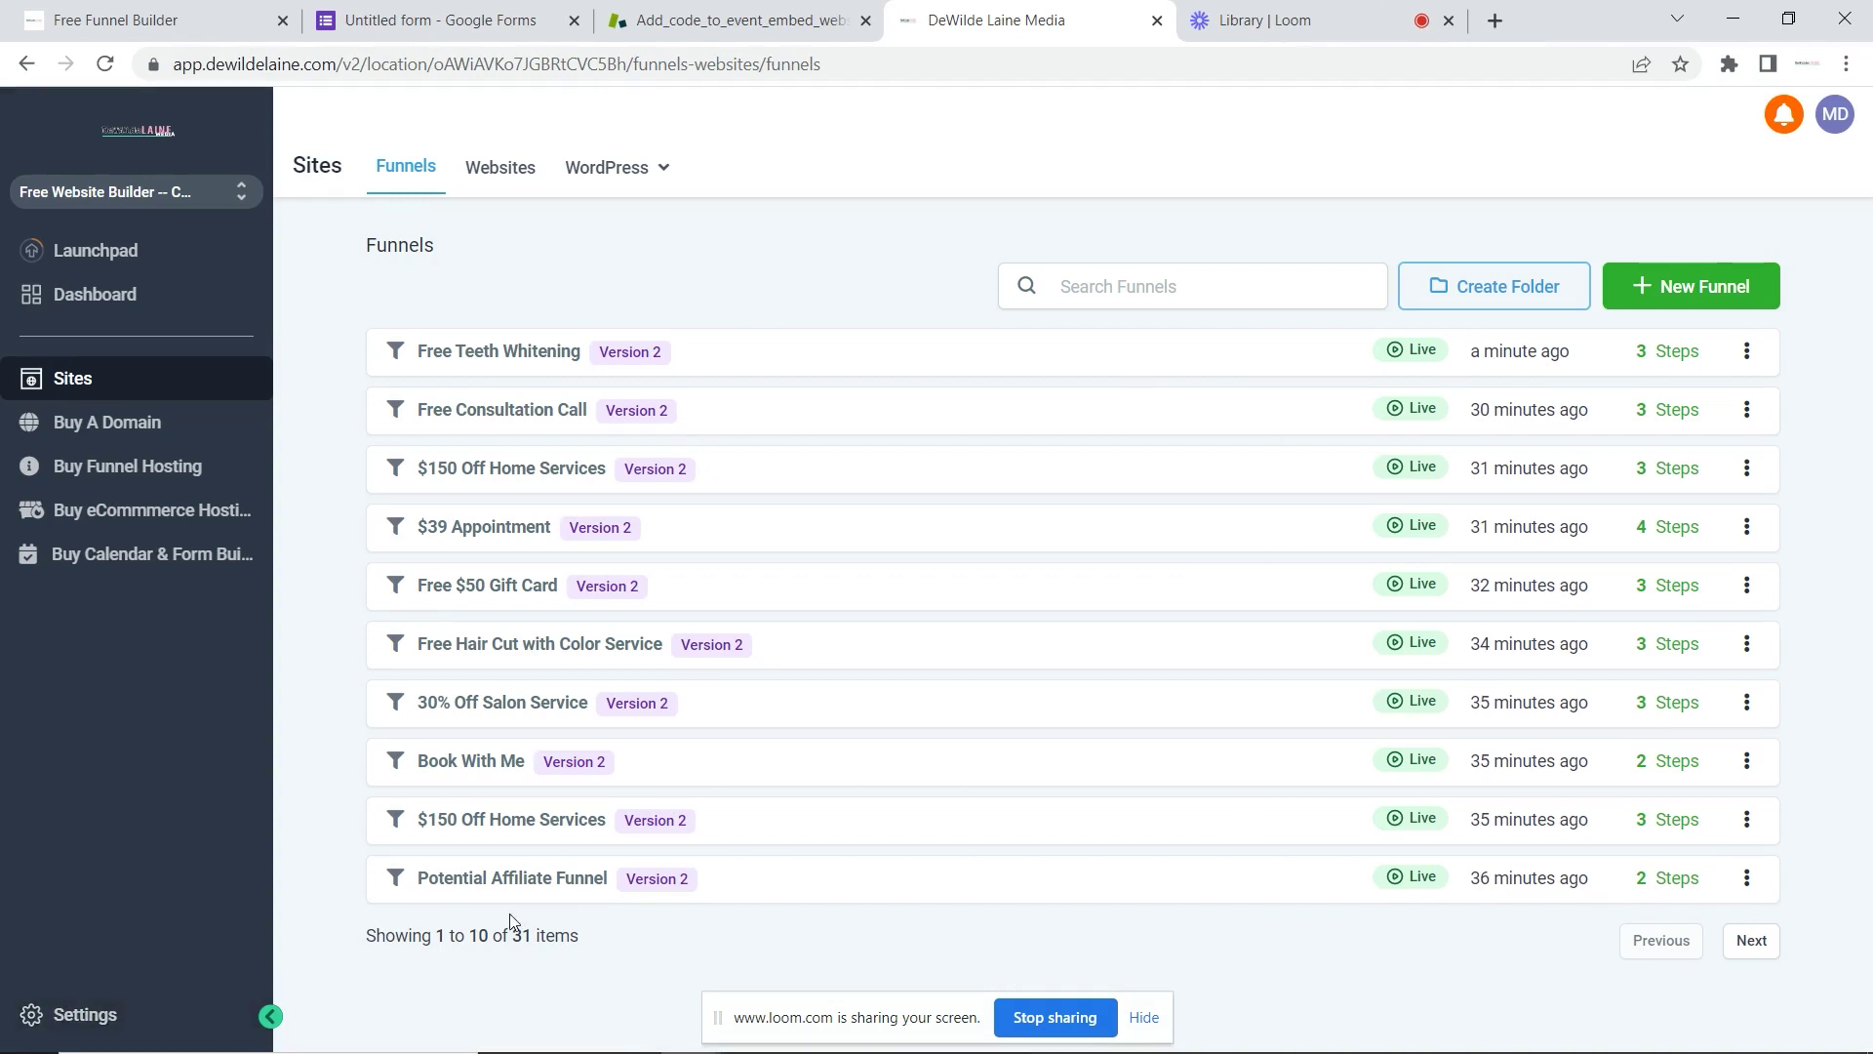
pyautogui.click(473, 762)
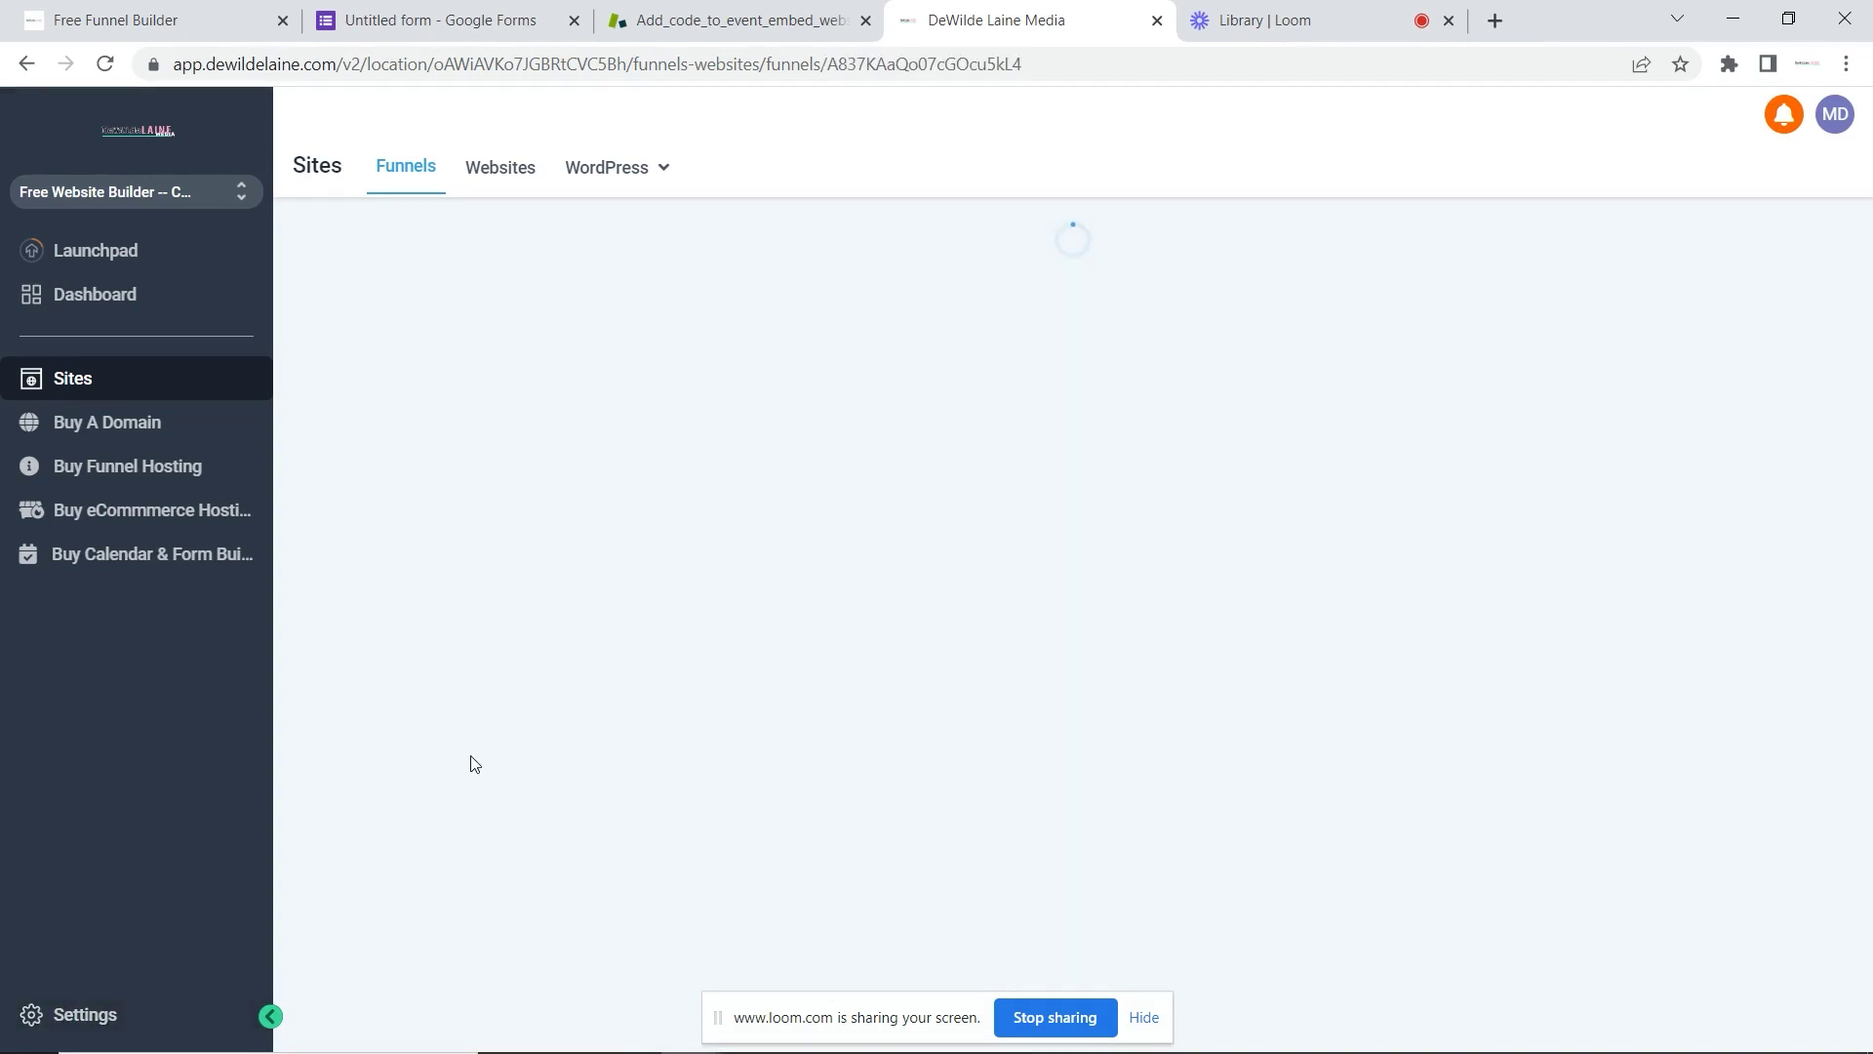
pyautogui.moveTo(746, 869)
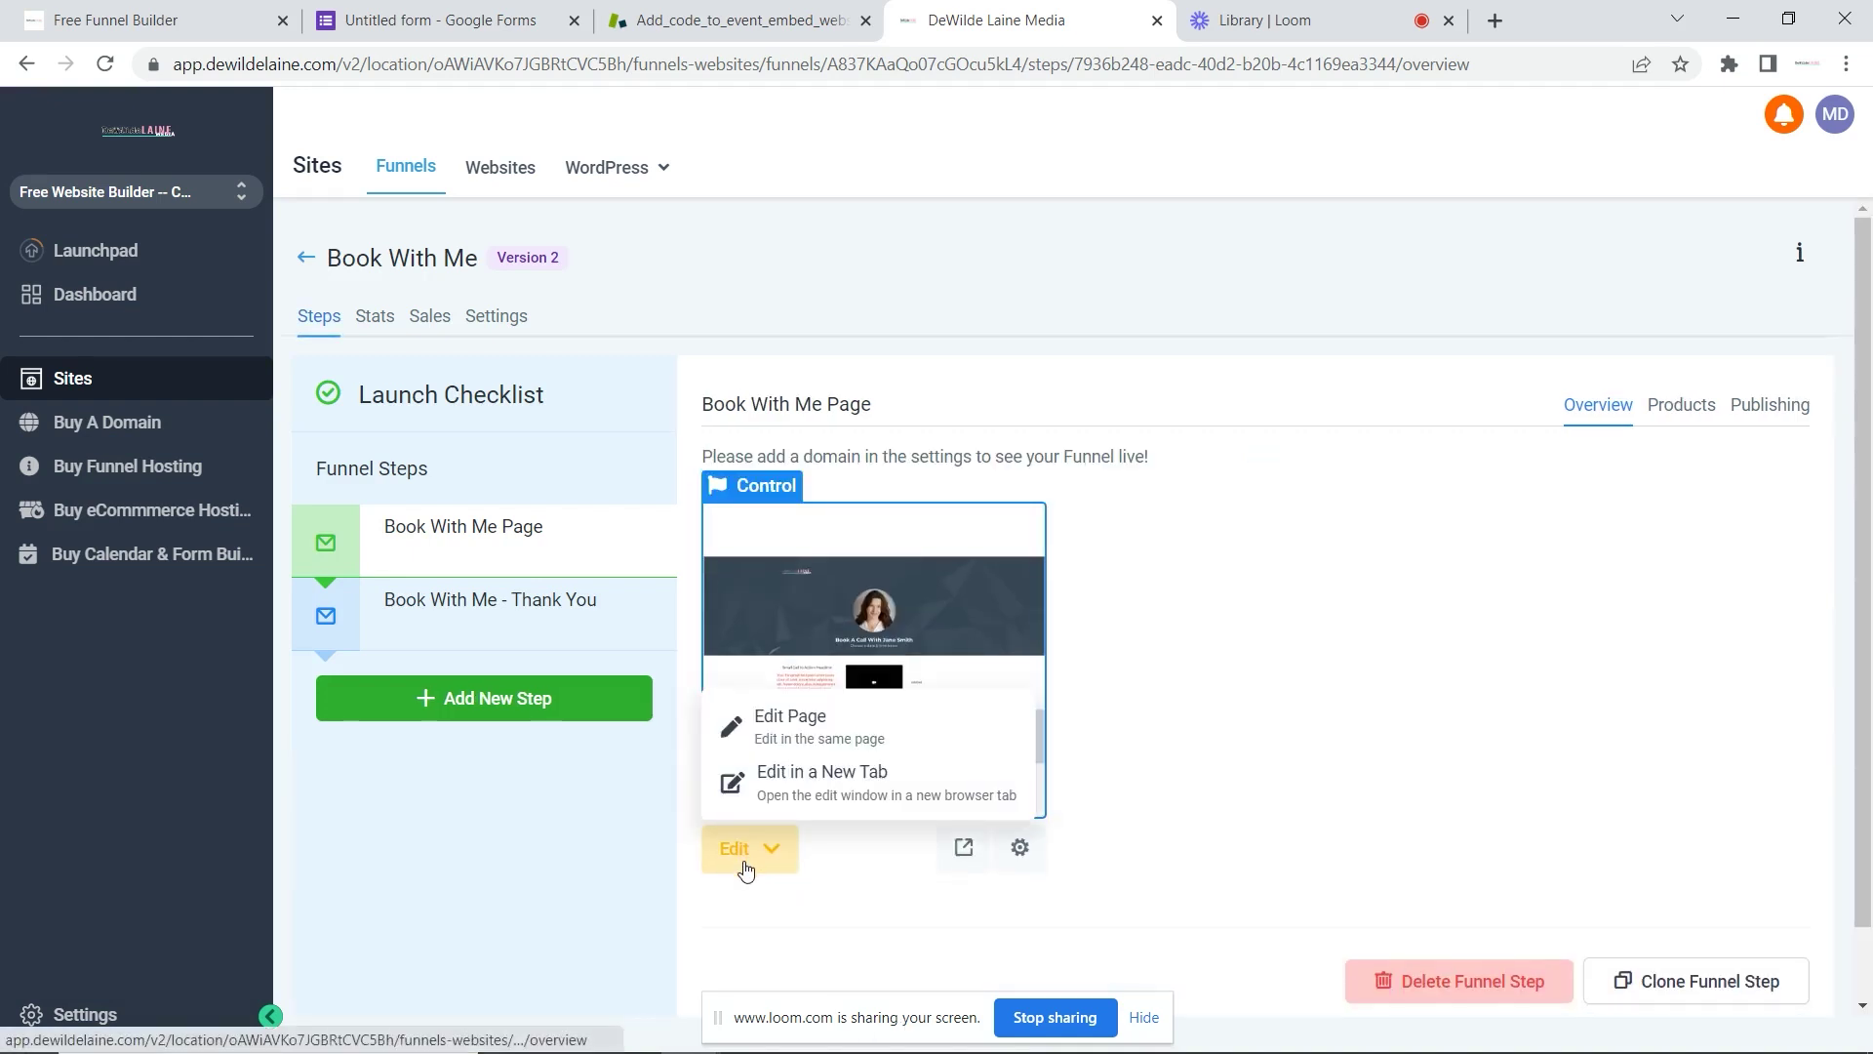
pyautogui.click(792, 722)
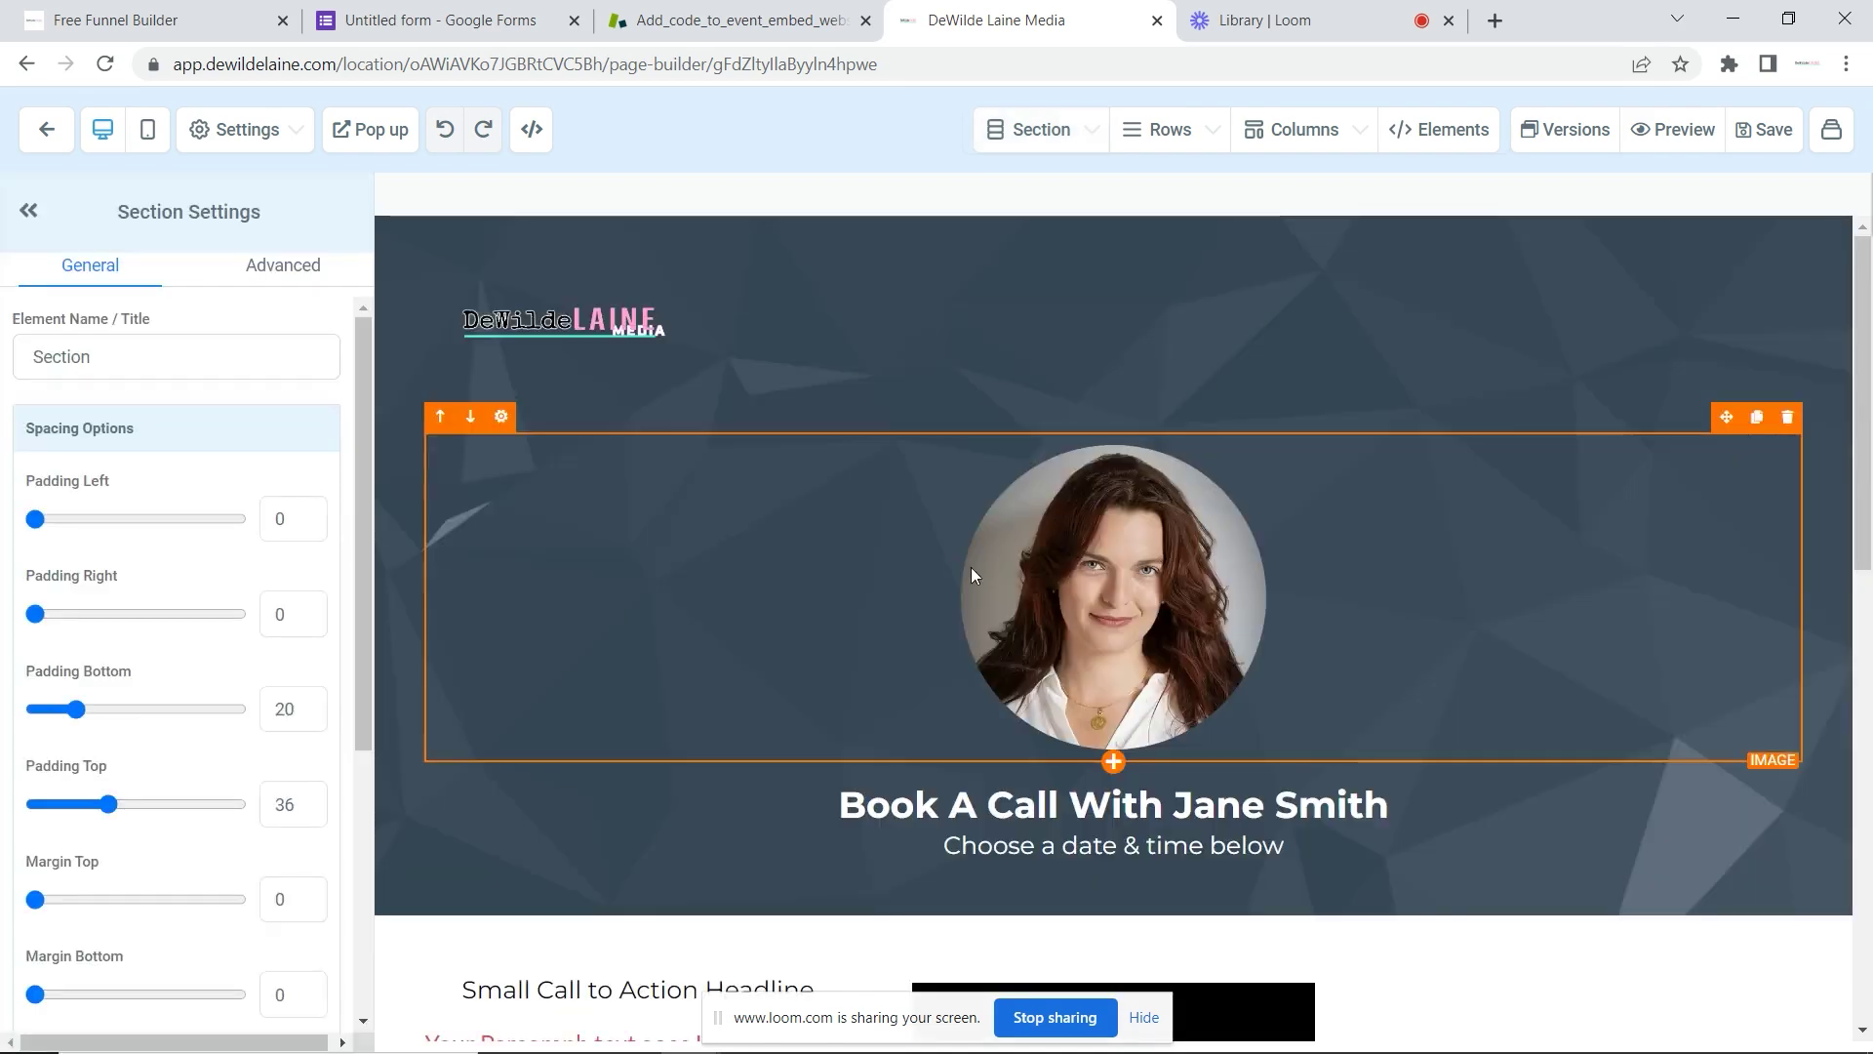
# Step: Delete the booking page's built-in calendar element
pyautogui.scroll(-5, 966, 566)
pyautogui.scroll(7, 974, 575)
pyautogui.scroll(-5, 1116, 551)
pyautogui.scroll(-2, 1118, 565)
pyautogui.scroll(-3, 1190, 488)
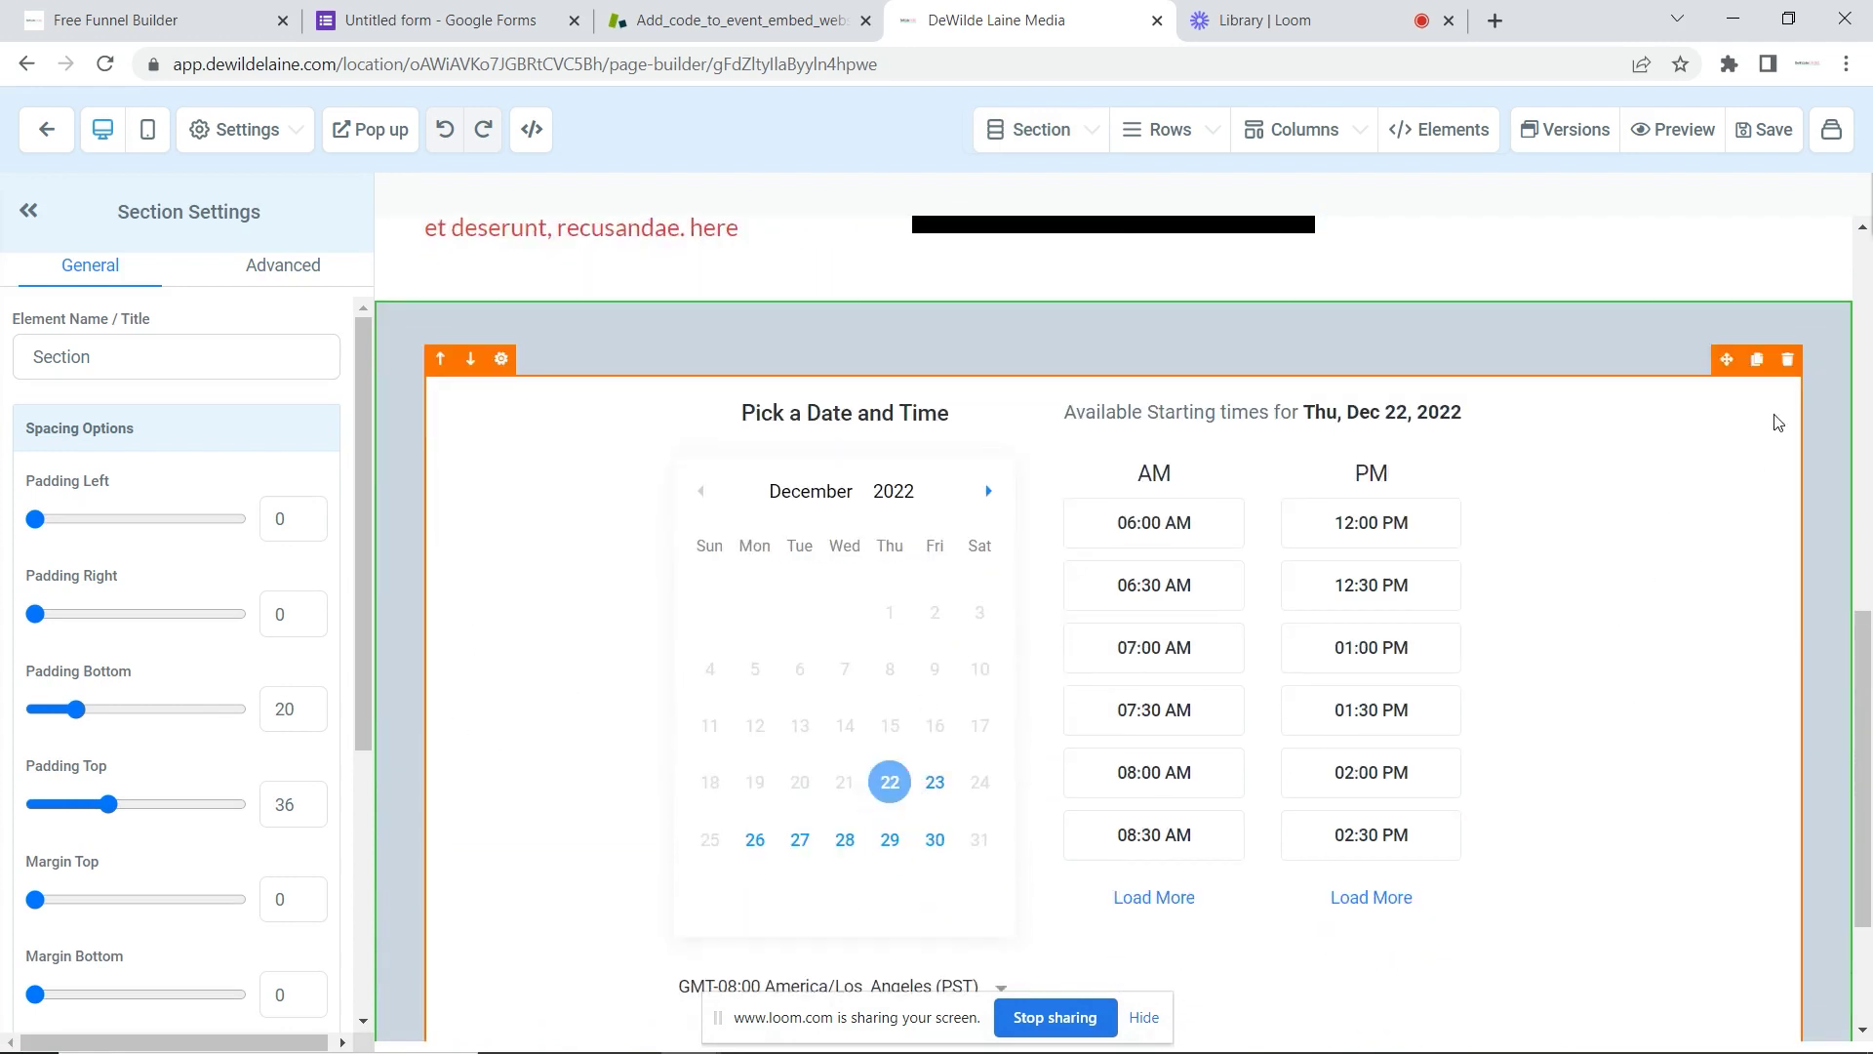
pyautogui.click(1786, 360)
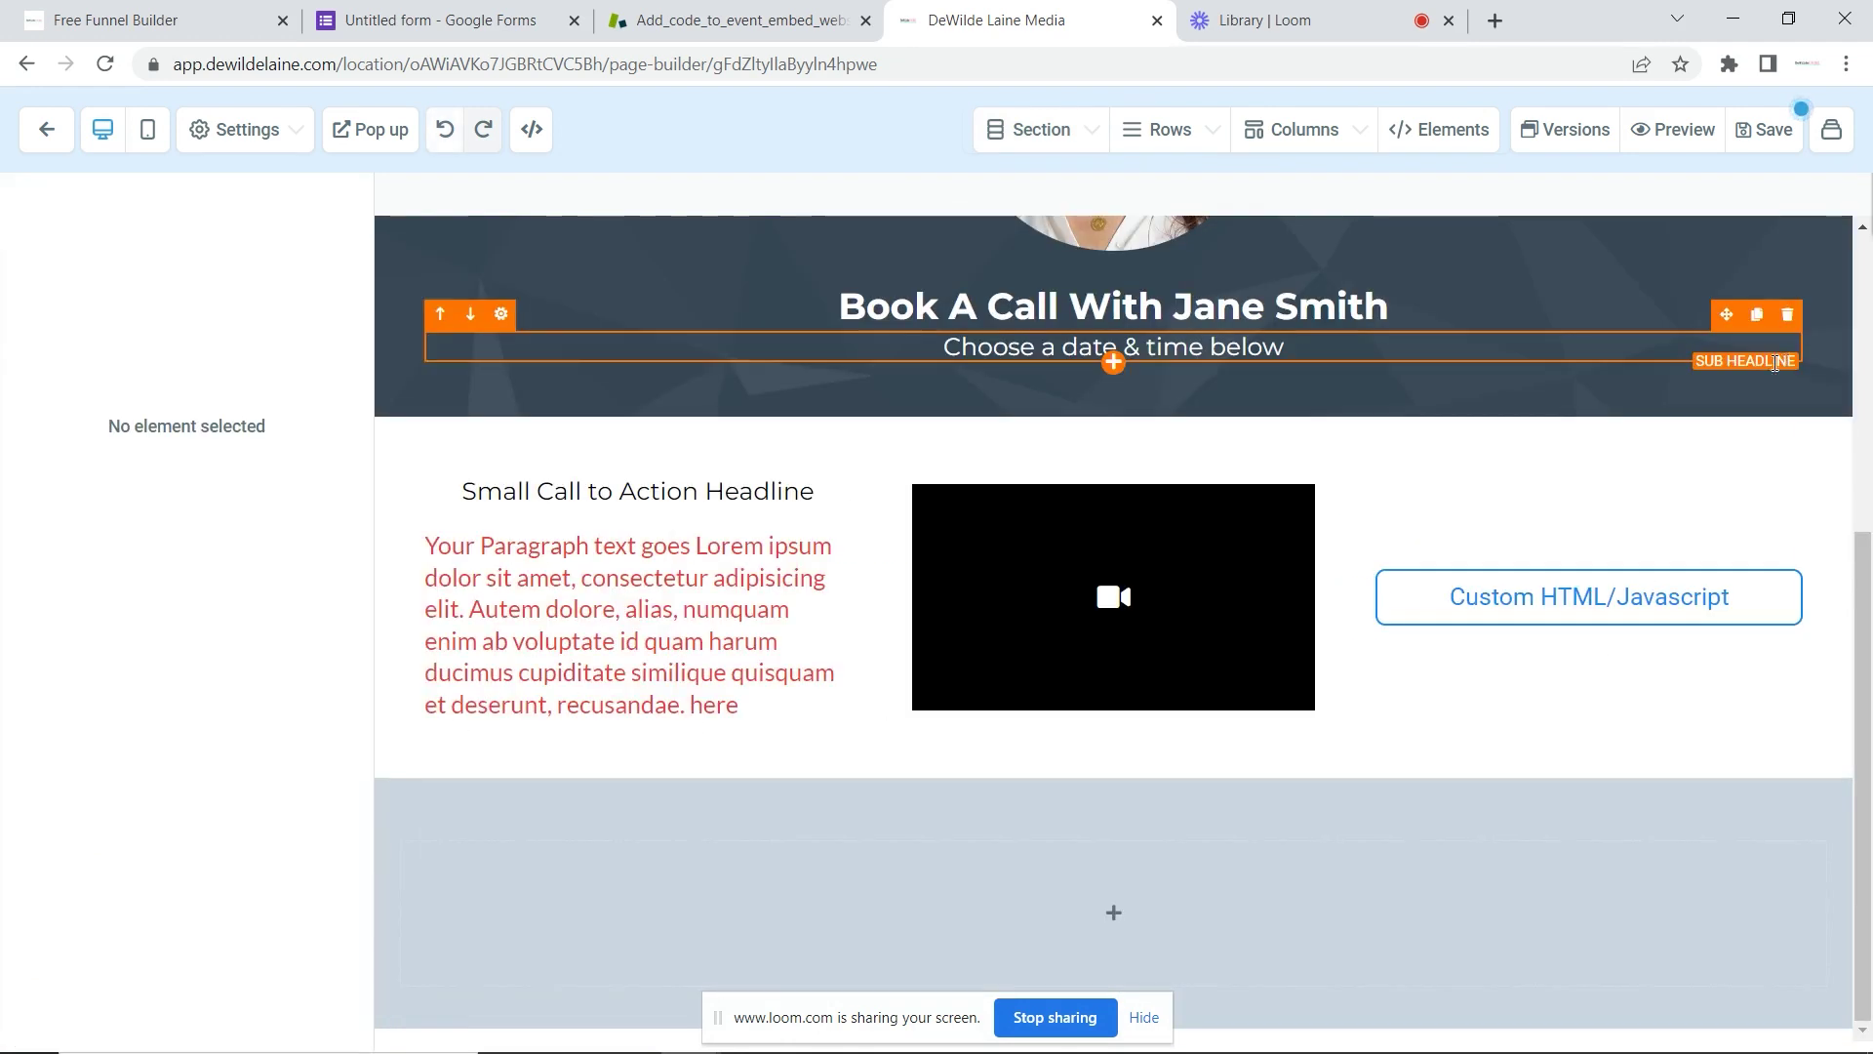
# Step: Add a Custom JS/HTML block to the empty row and view Calendly's Inline Embed instructions
pyautogui.click(1113, 912)
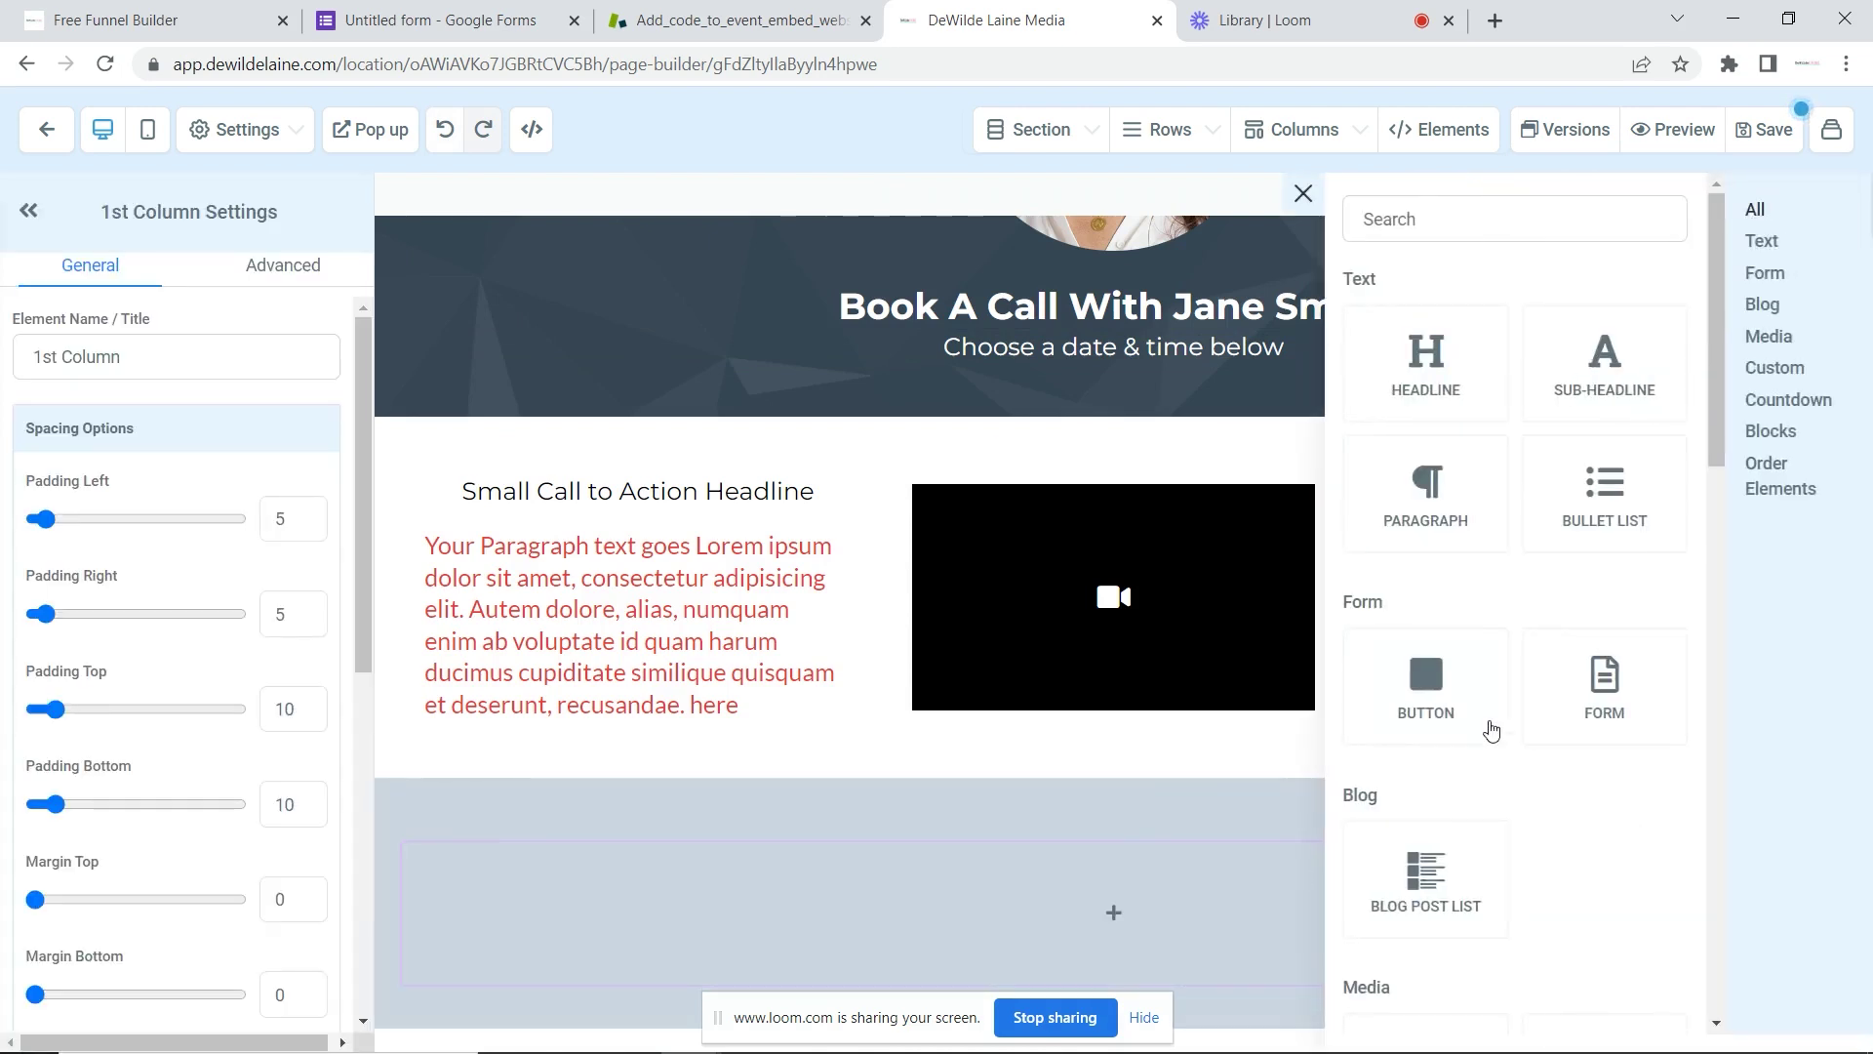
pyautogui.scroll(-5, 1483, 741)
pyautogui.click(1425, 902)
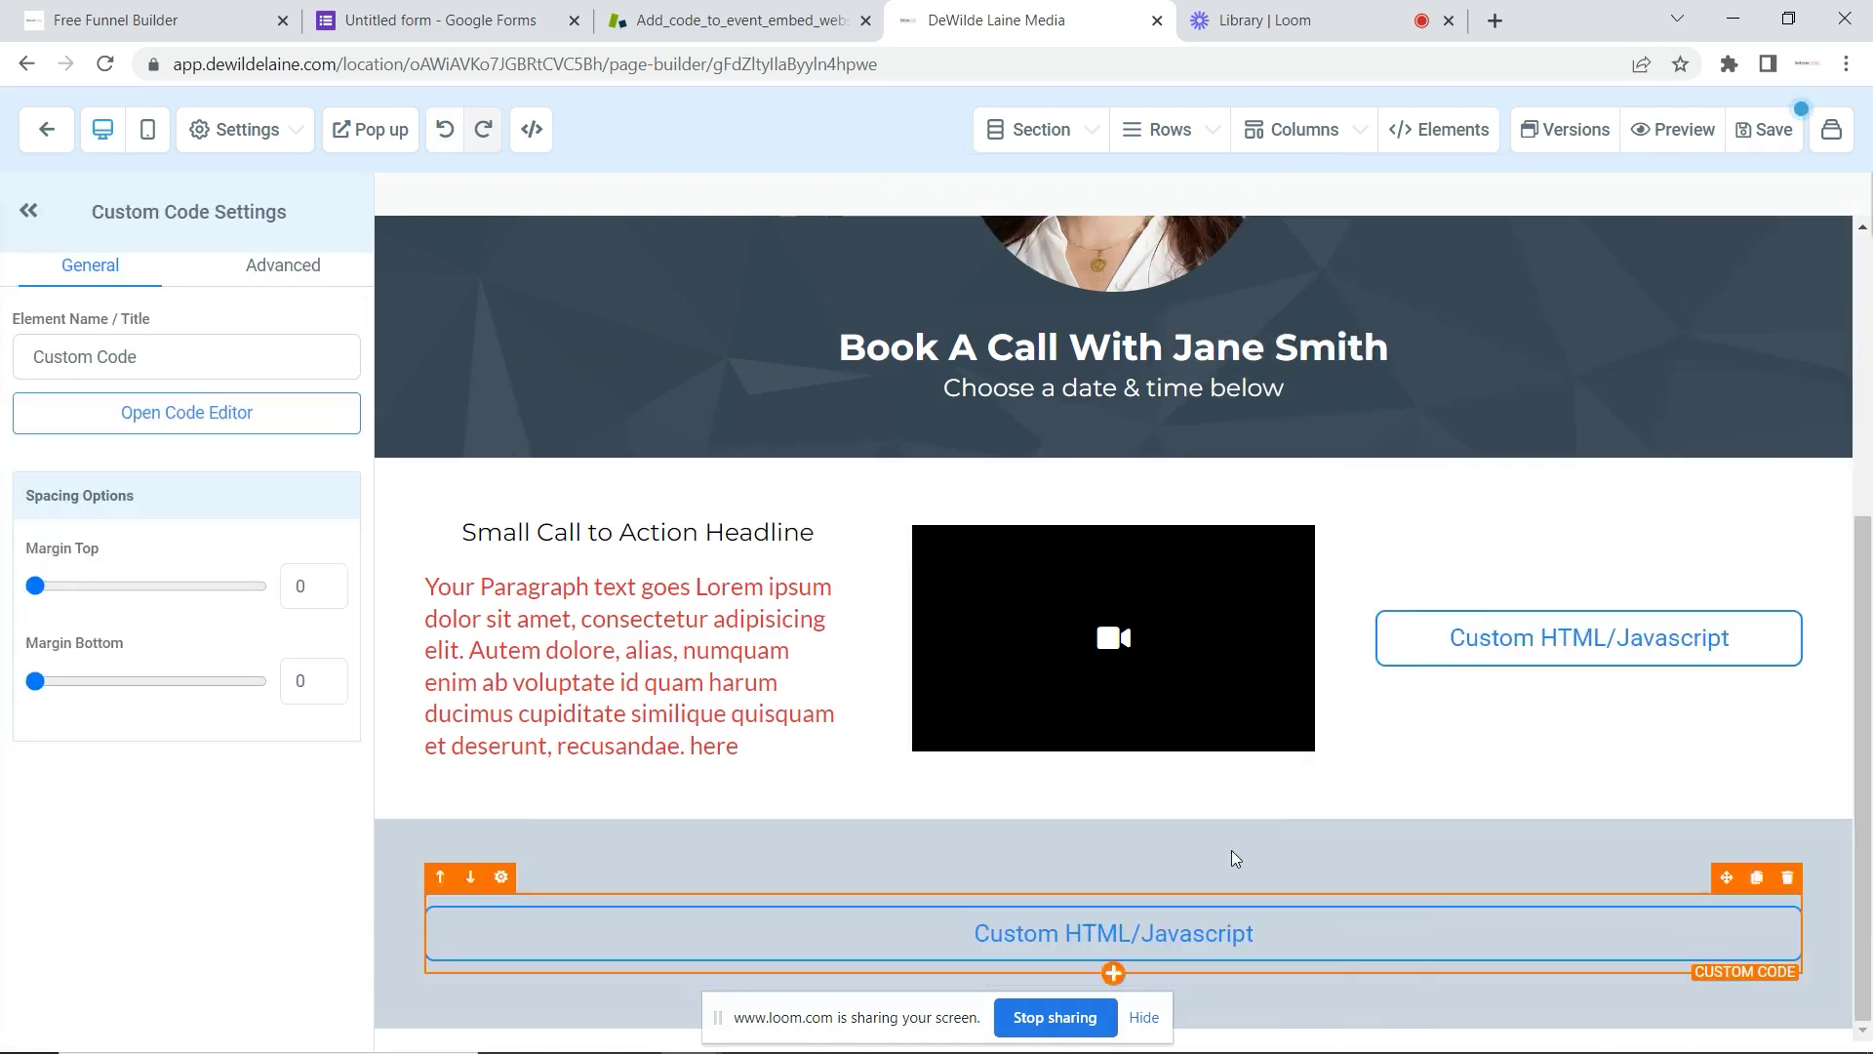
pyautogui.click(764, 8)
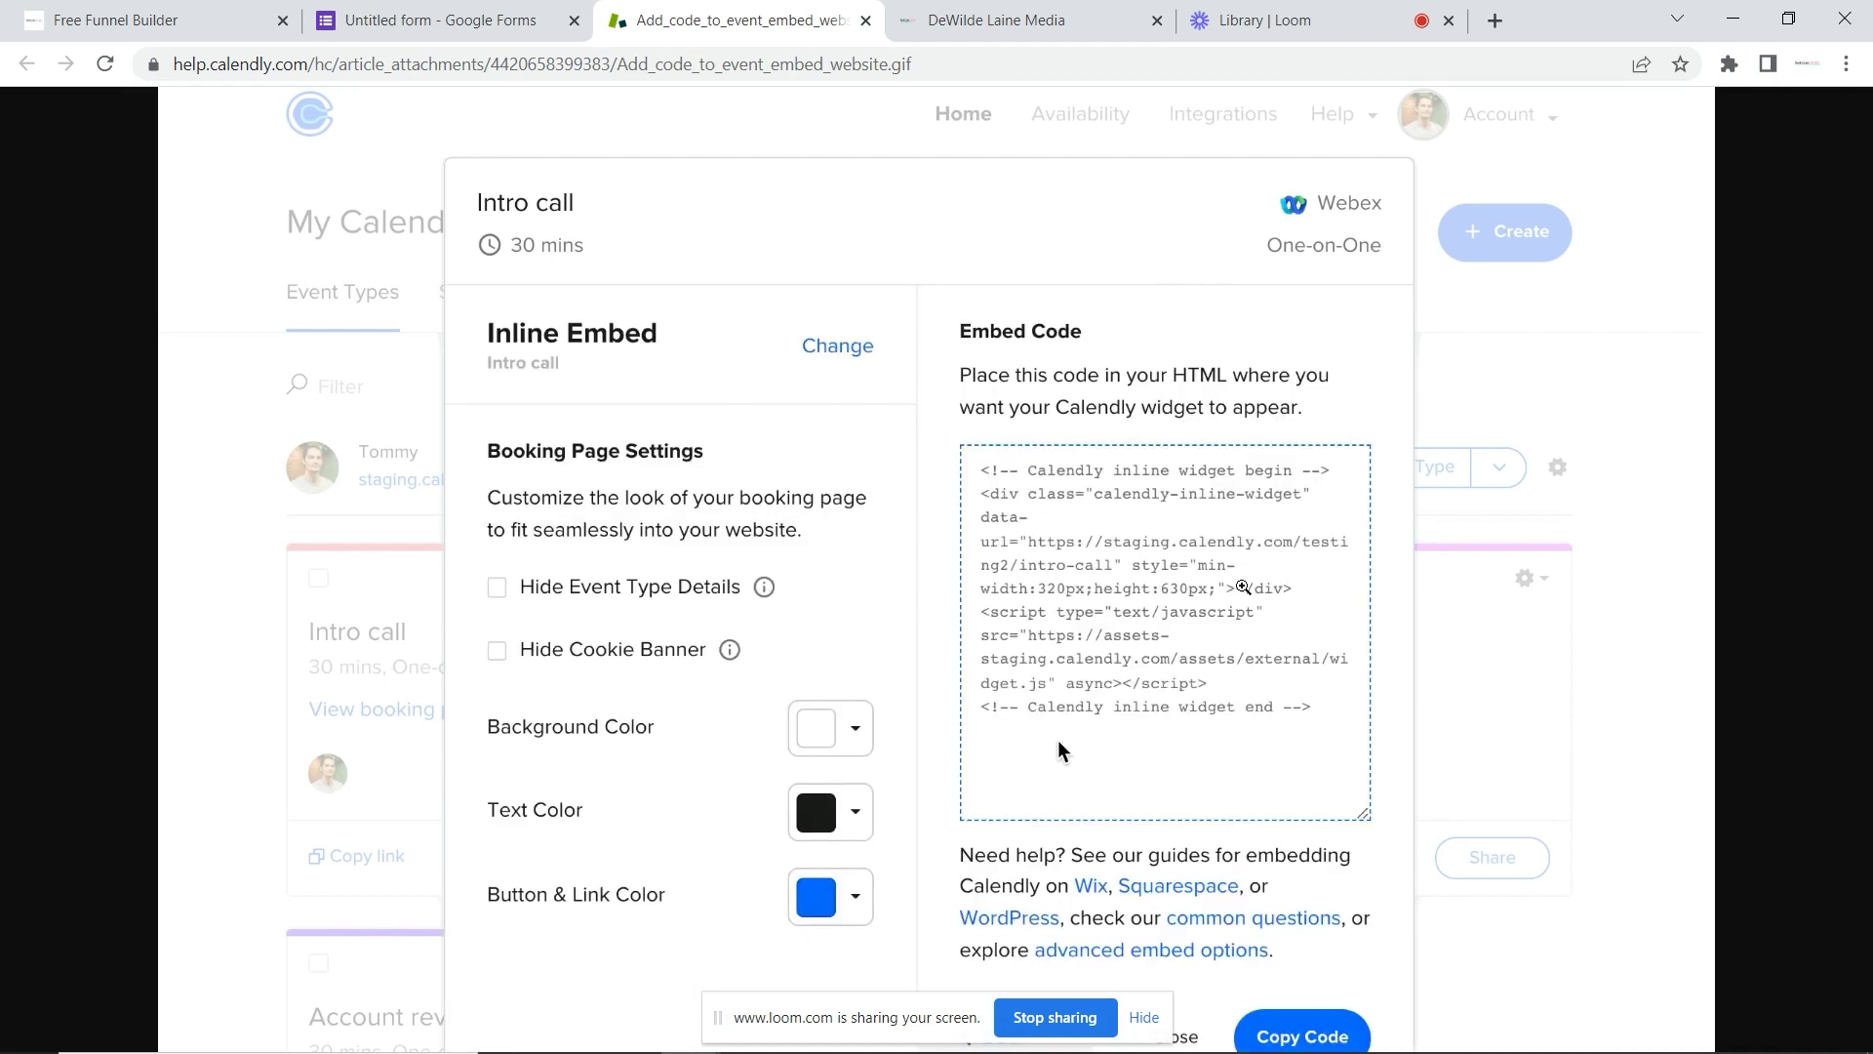
# Step: Back in the booking builder, open the new block's code editor and close it without code
pyautogui.click(1032, 20)
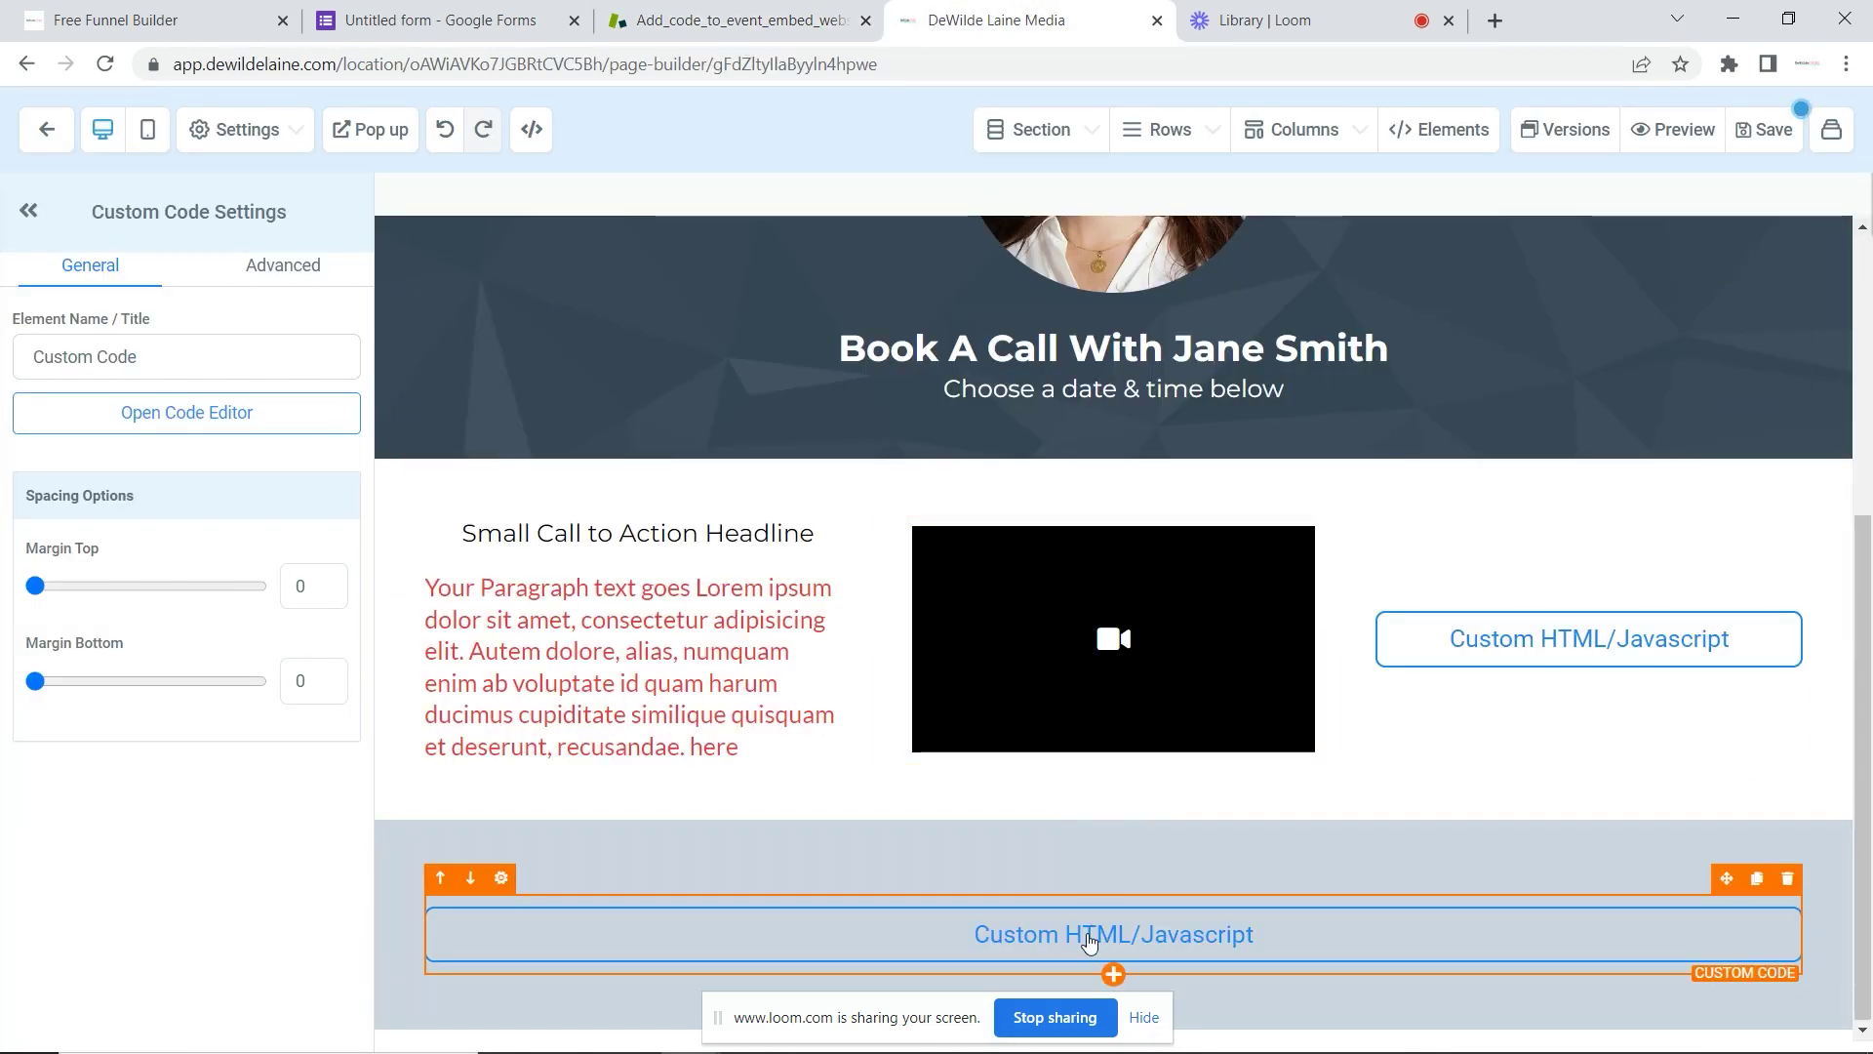
pyautogui.click(194, 418)
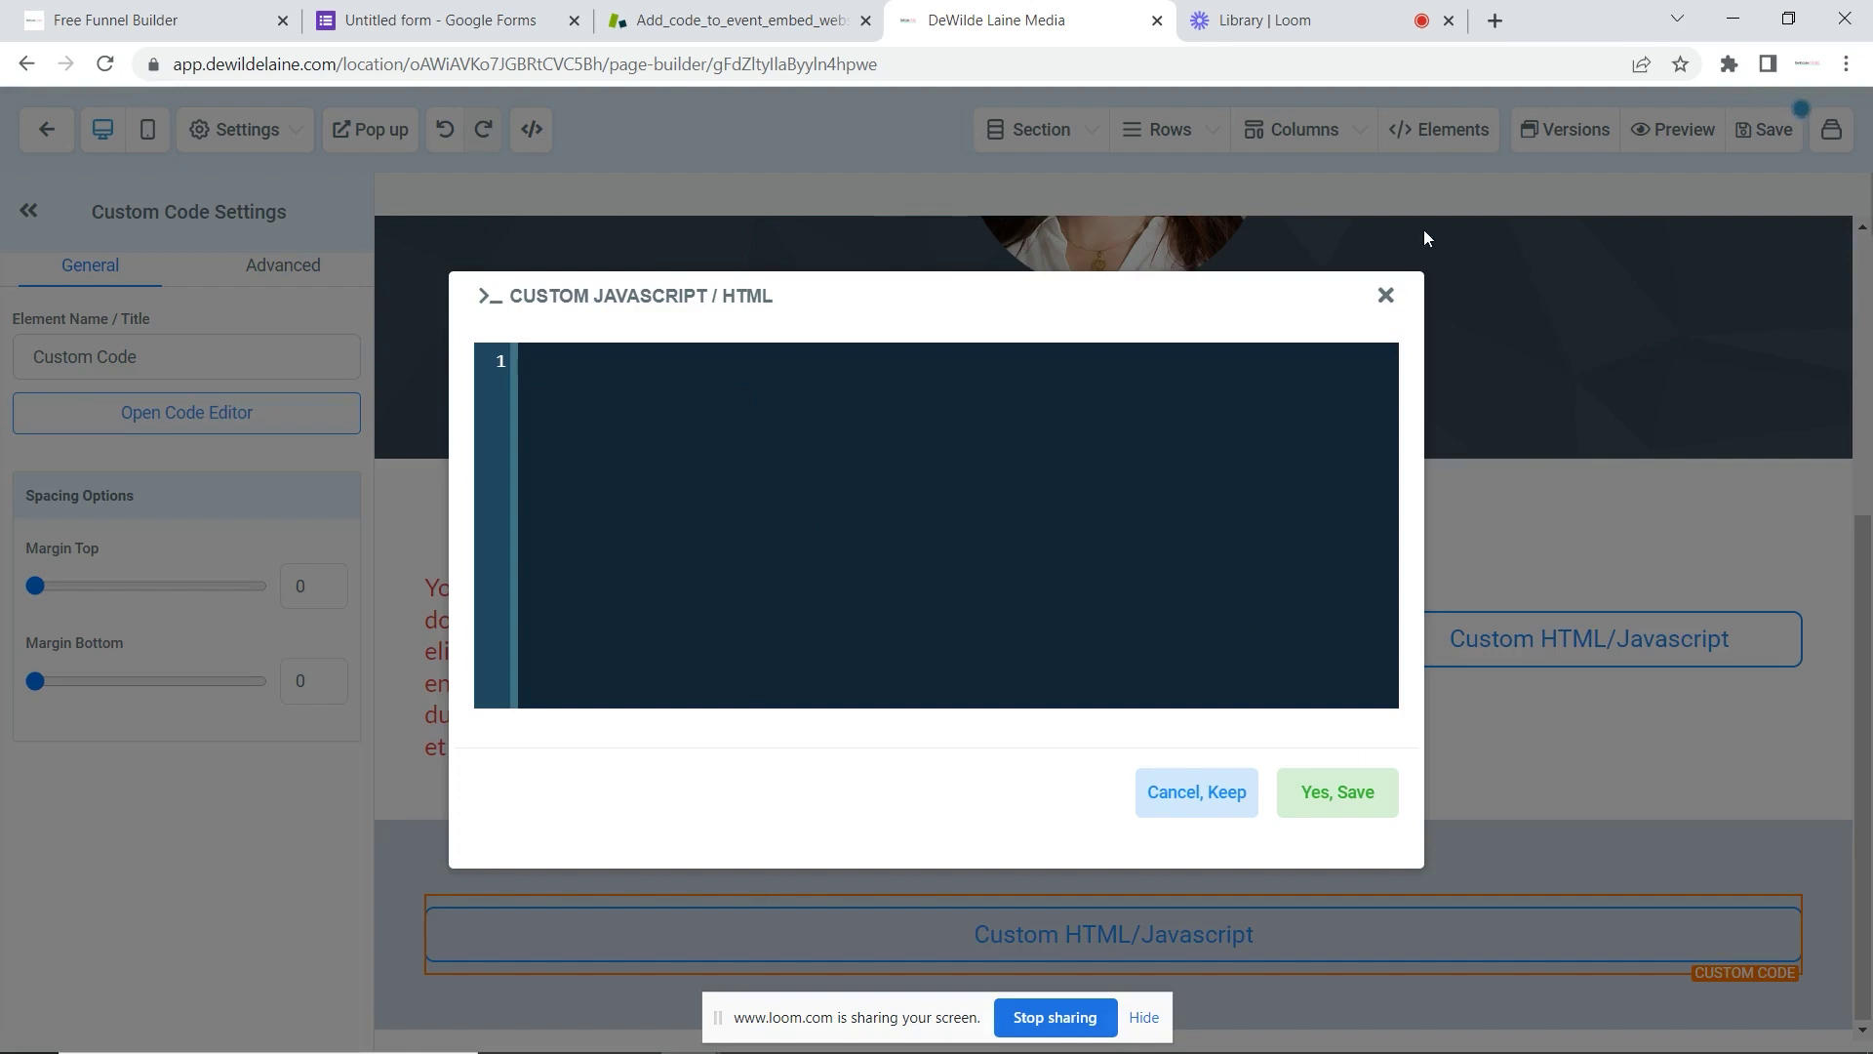
pyautogui.click(1386, 295)
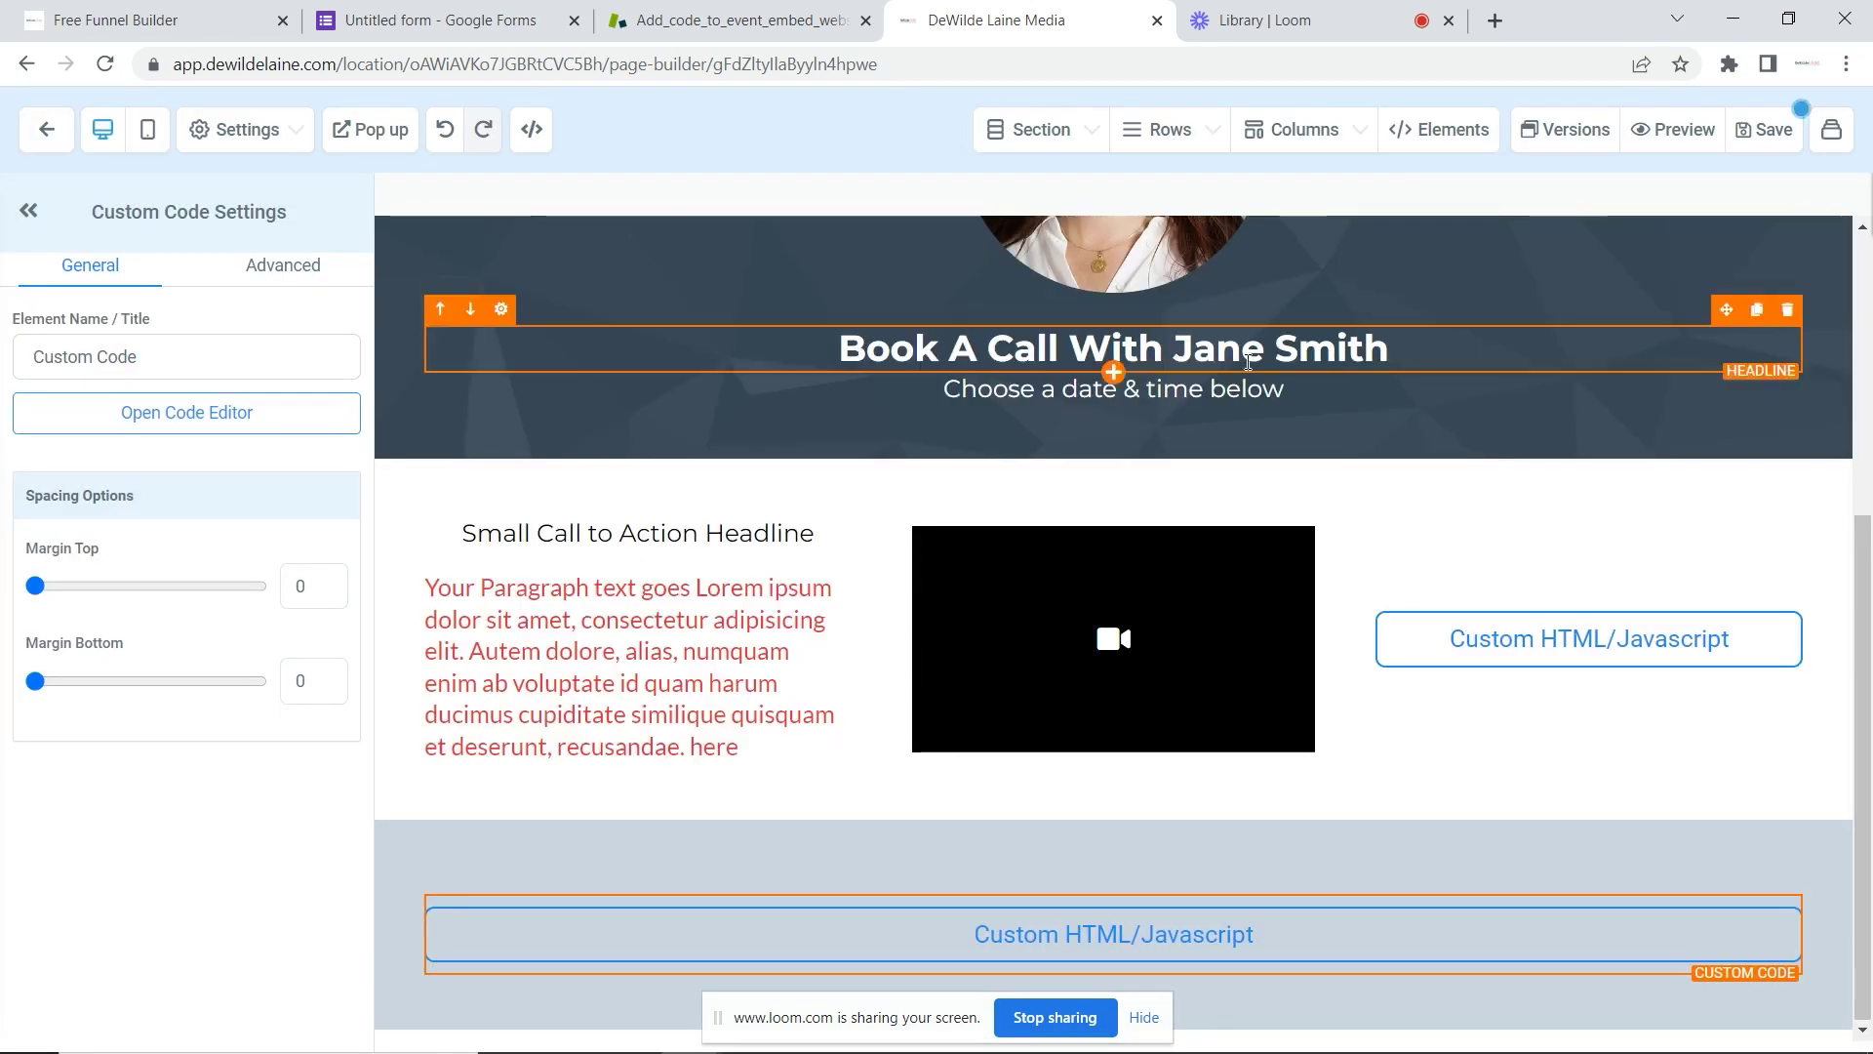
pyautogui.scroll(1, 944, 626)
pyautogui.scroll(2, 887, 659)
pyautogui.scroll(-4, 888, 665)
pyautogui.scroll(2, 749, 777)
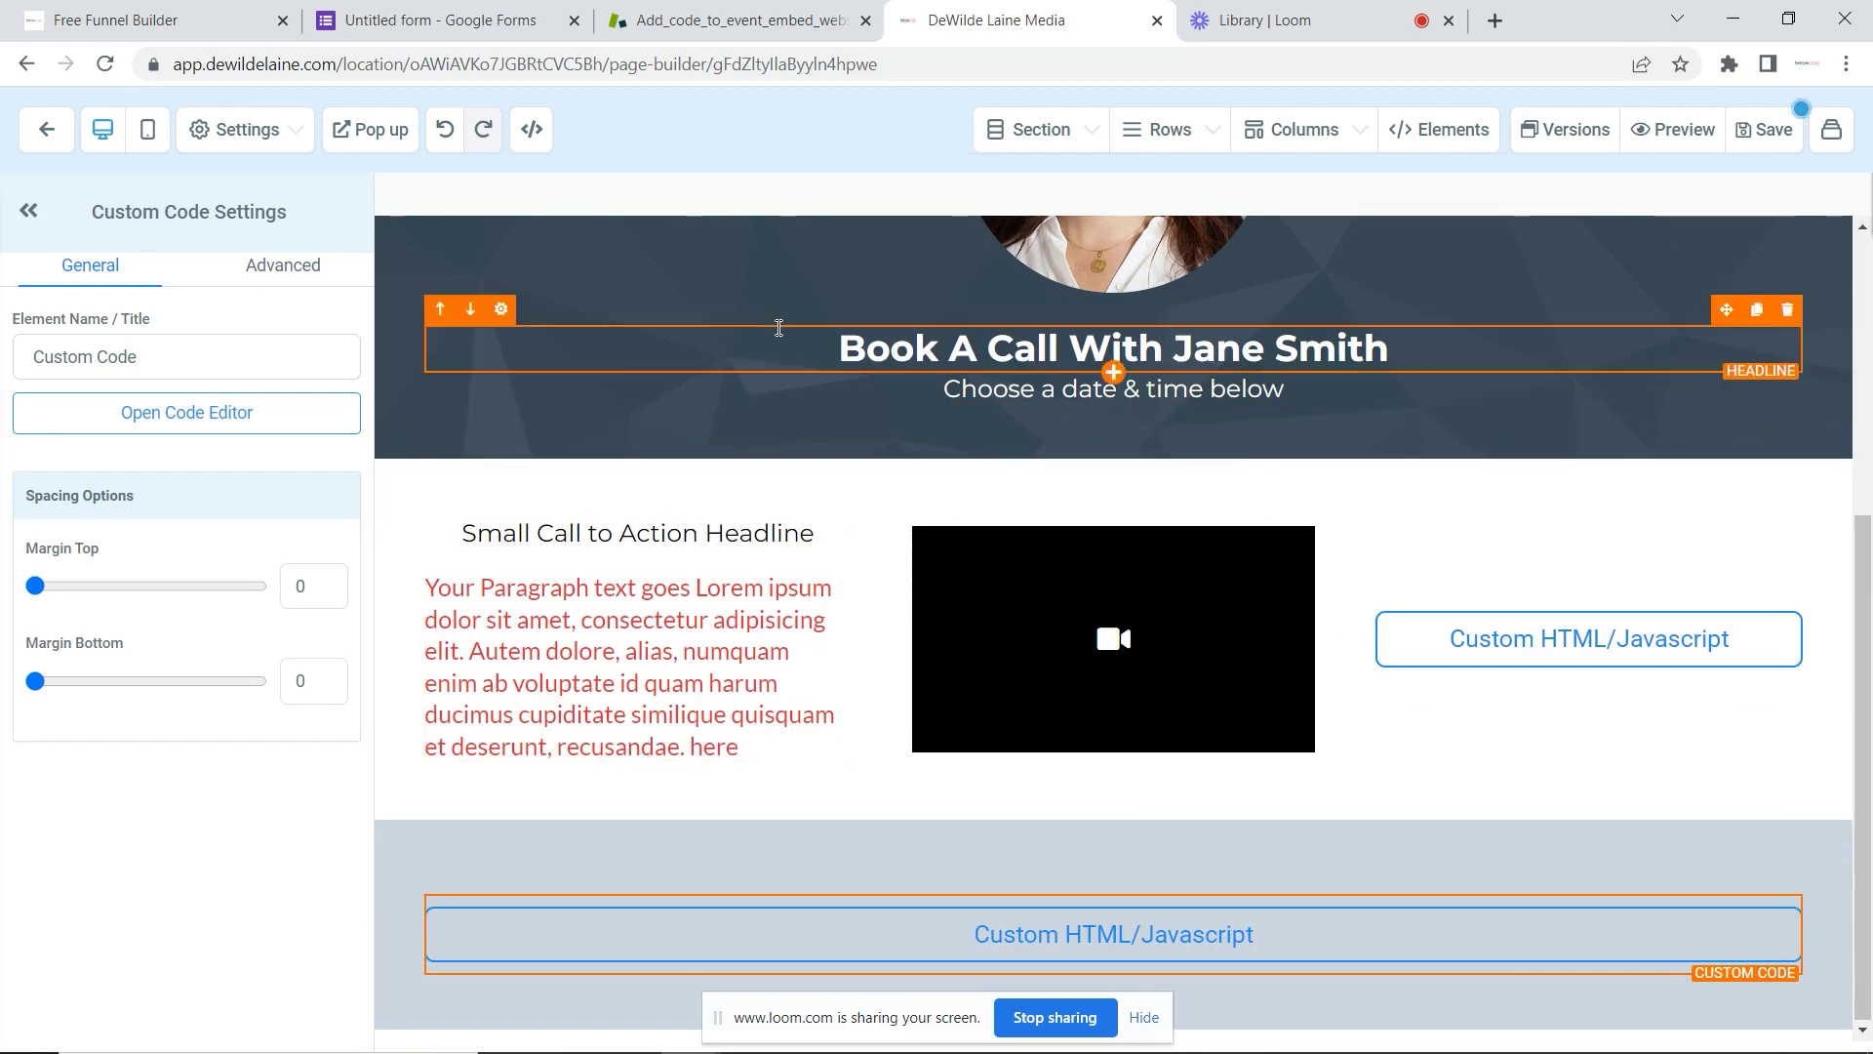